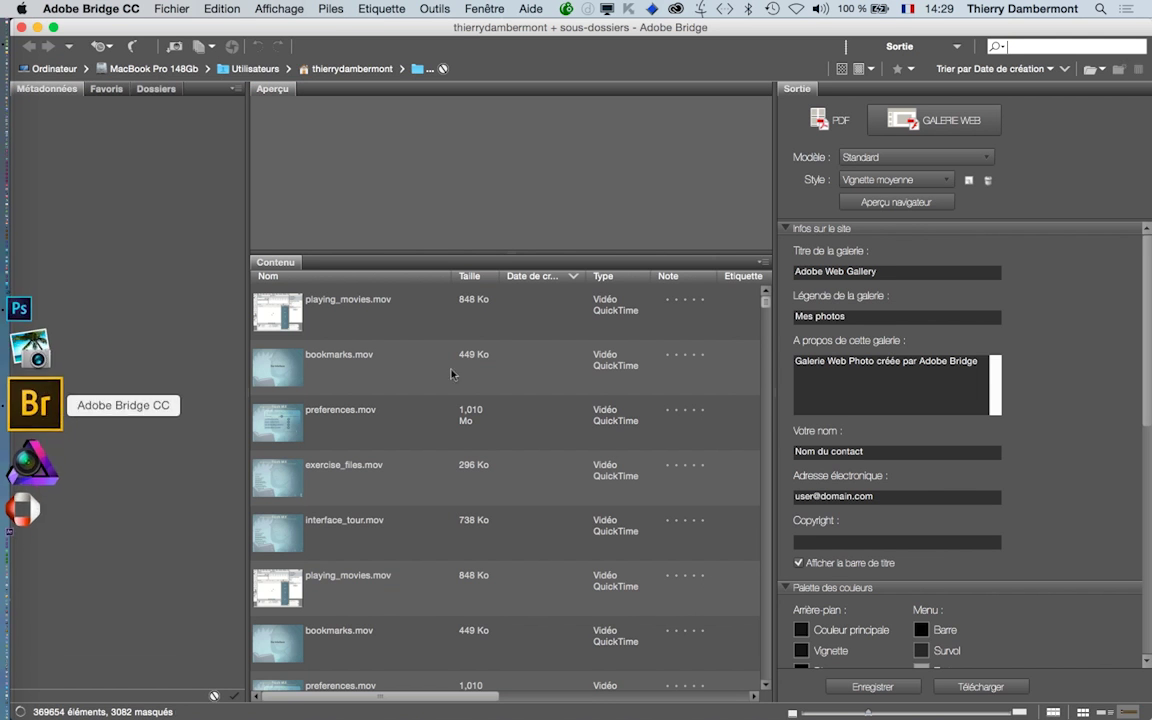
Choose the Sortie workspace and look through its web gallery settings.
click(490, 8)
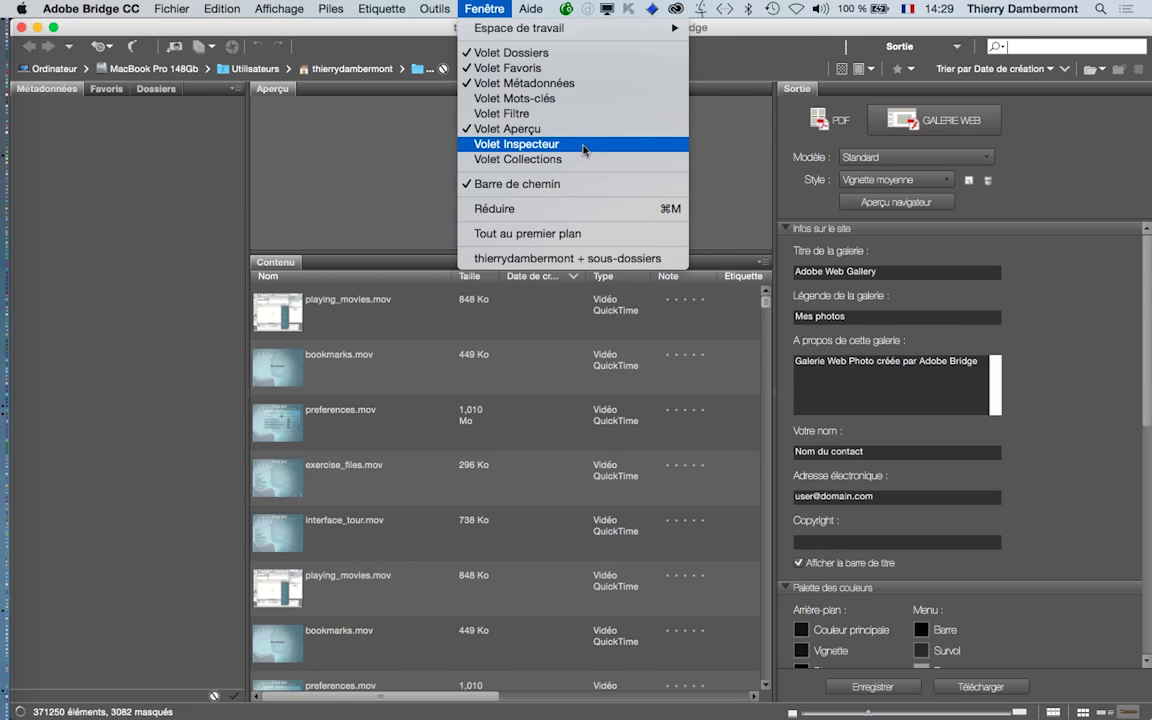
click(826, 94)
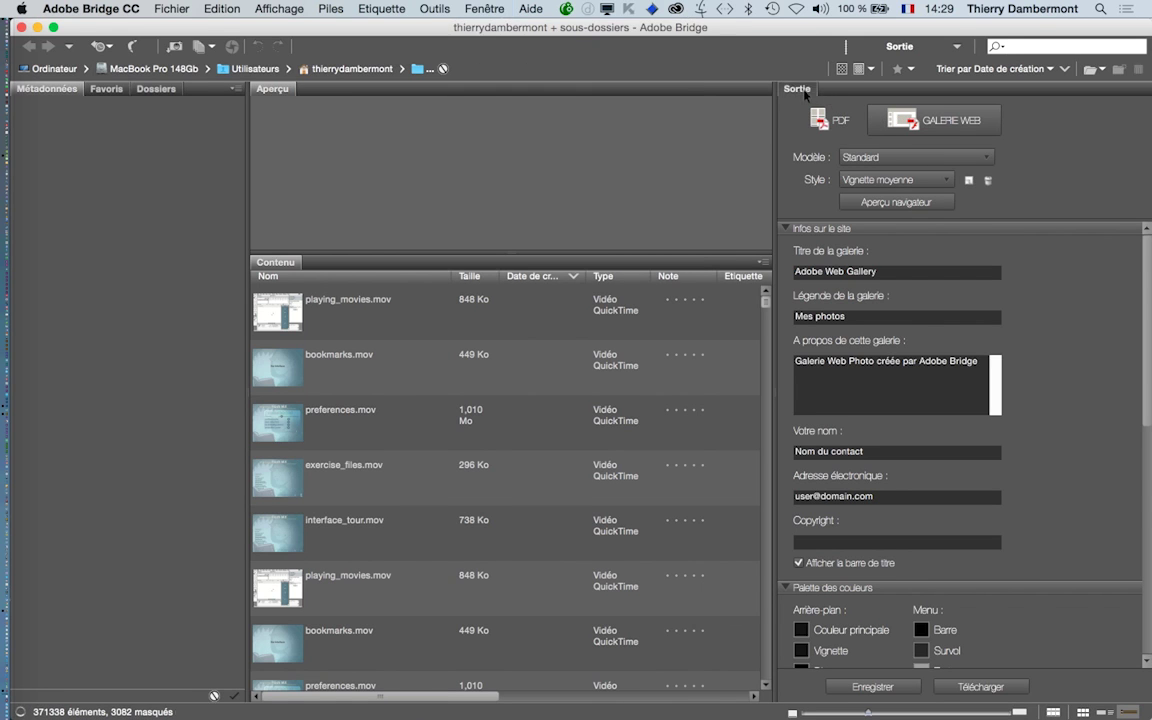
click(498, 6)
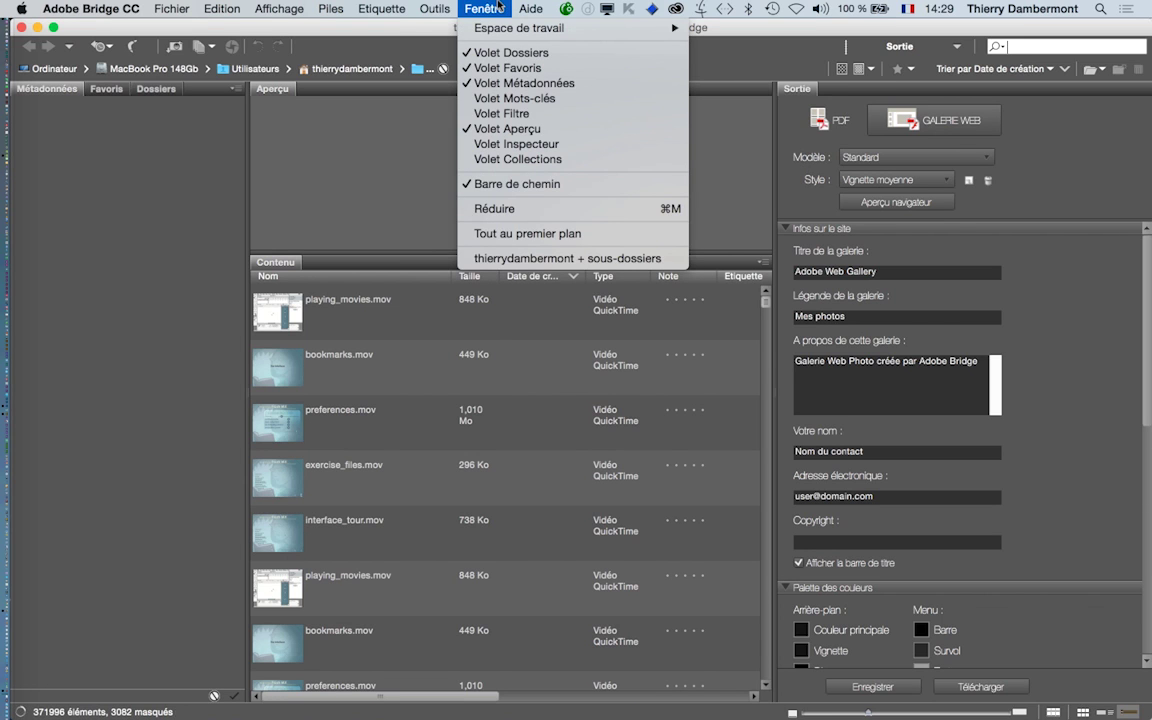
mouse_move(600, 28)
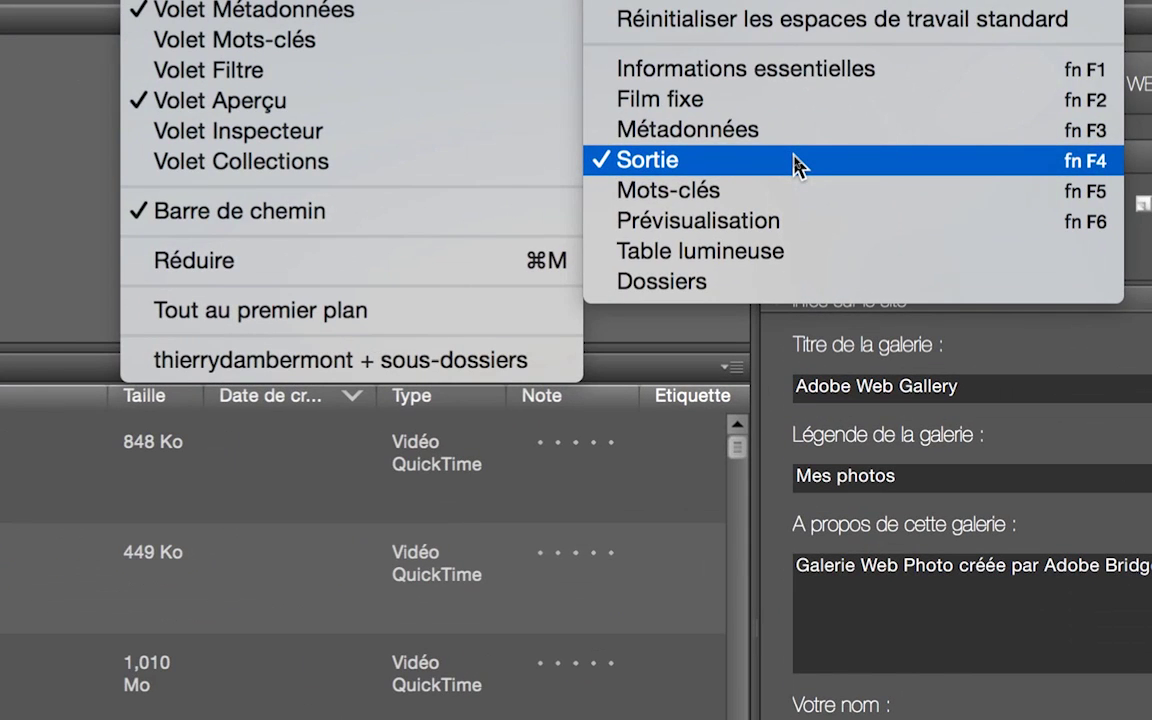
click(795, 158)
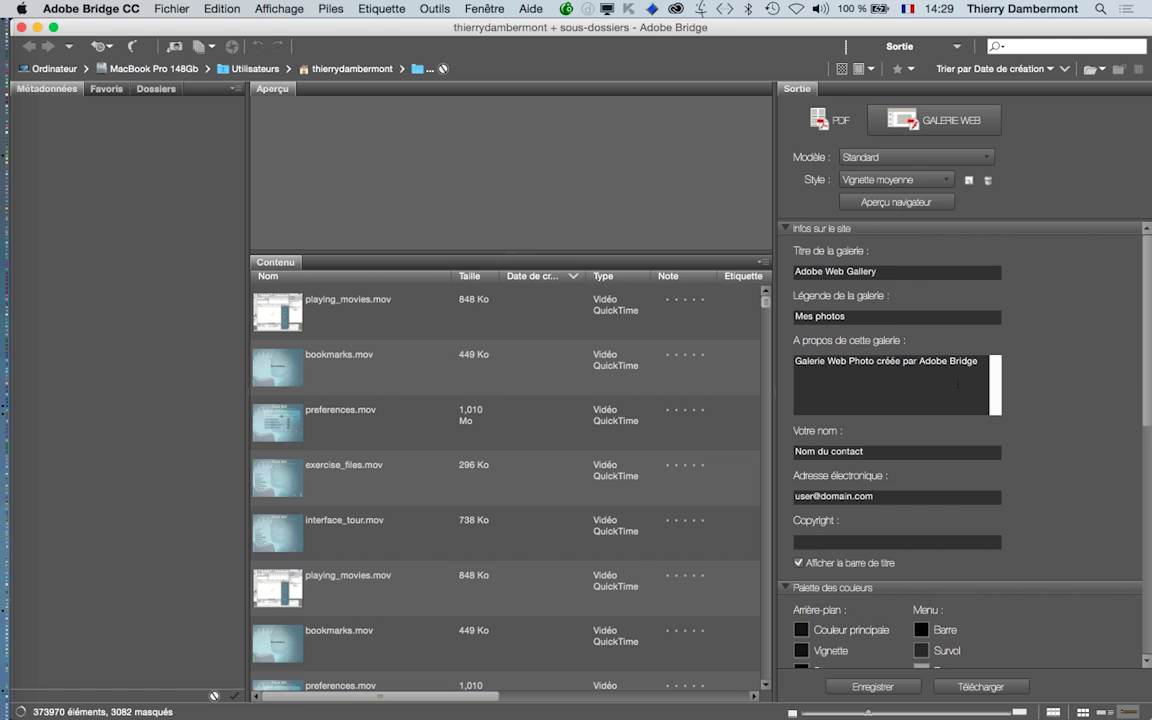
scroll(1149, 350, down, 10)
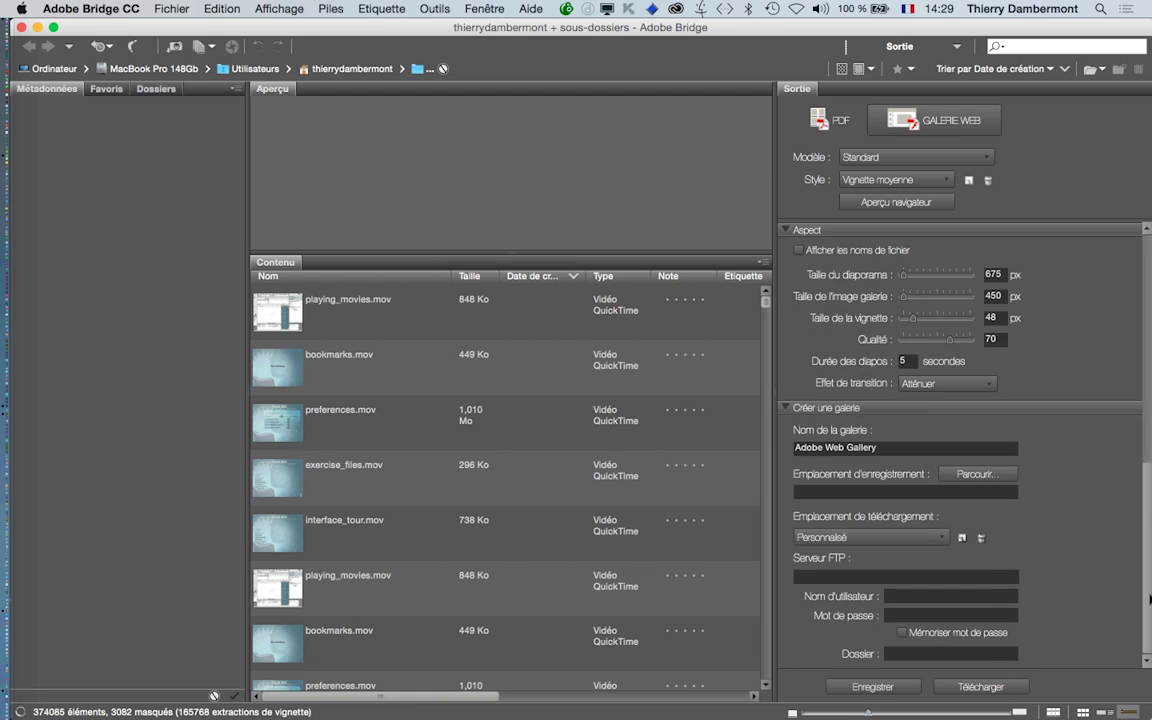
scroll(1139, 226, up, 10)
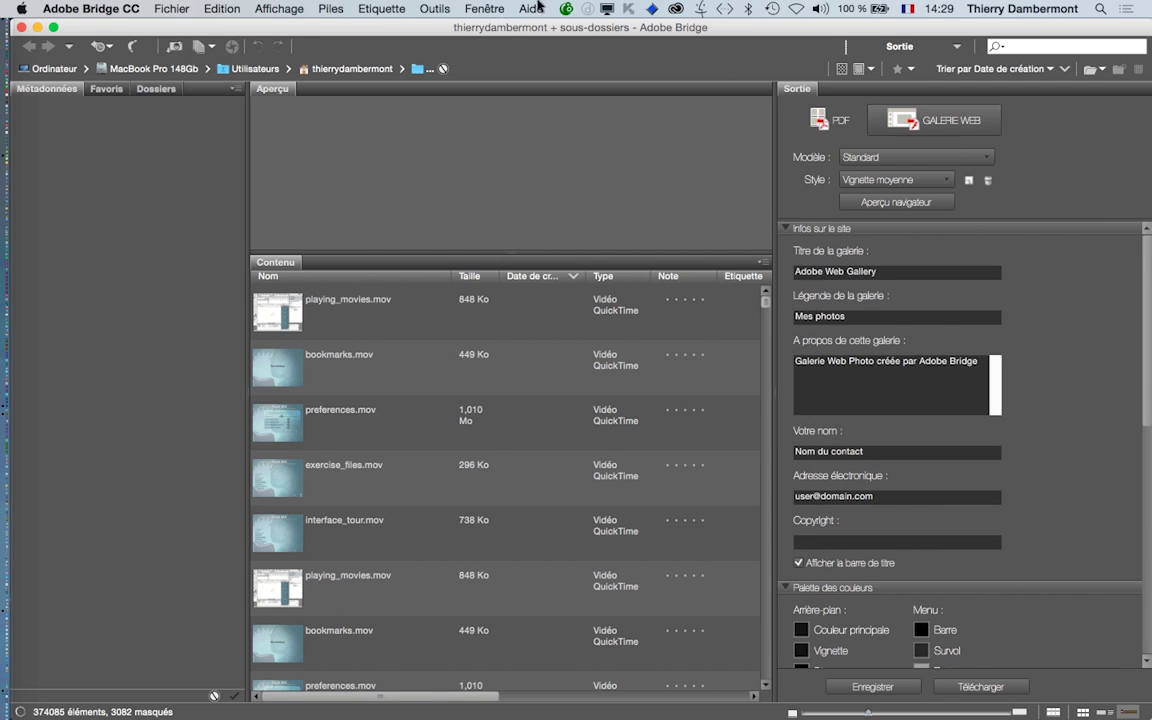
Examine the list of available workspaces to locate the Sortie entry.
click(472, 8)
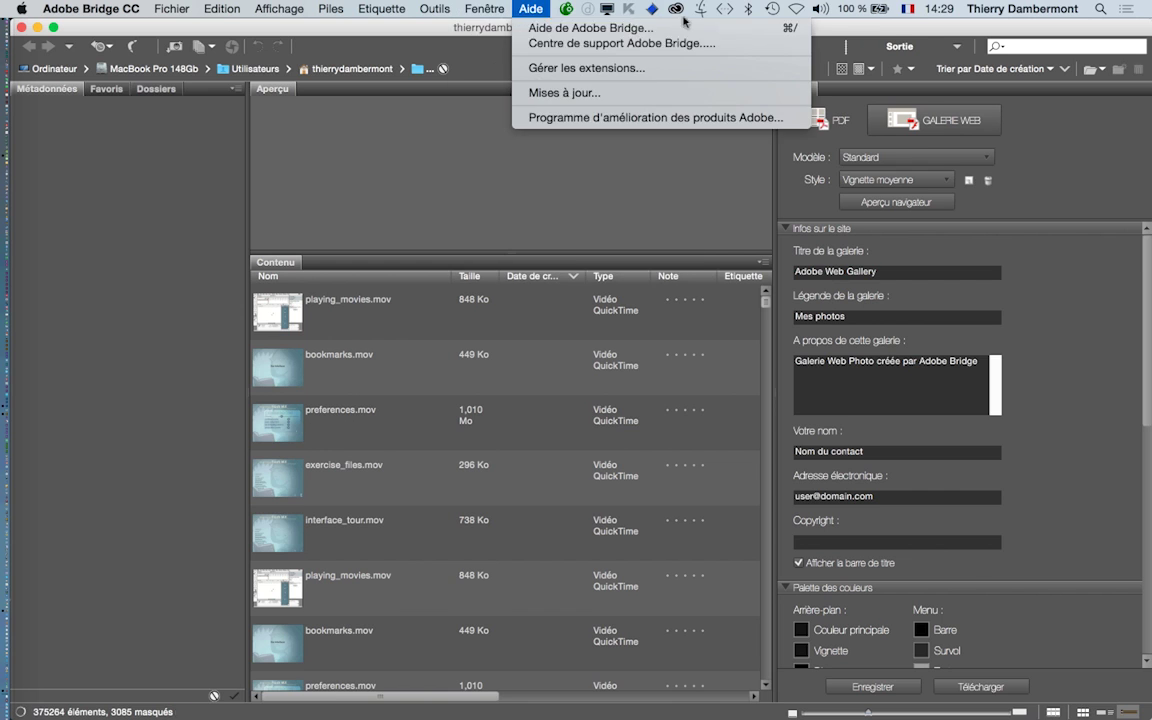
click(862, 40)
click(962, 47)
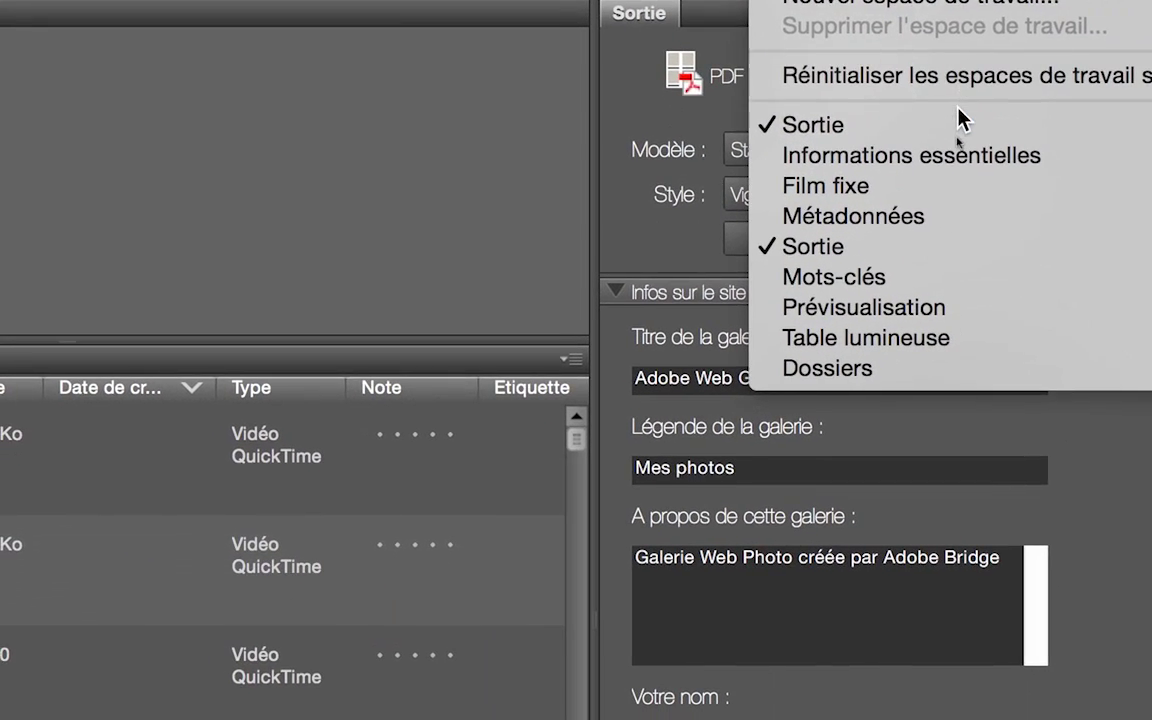
click(956, 46)
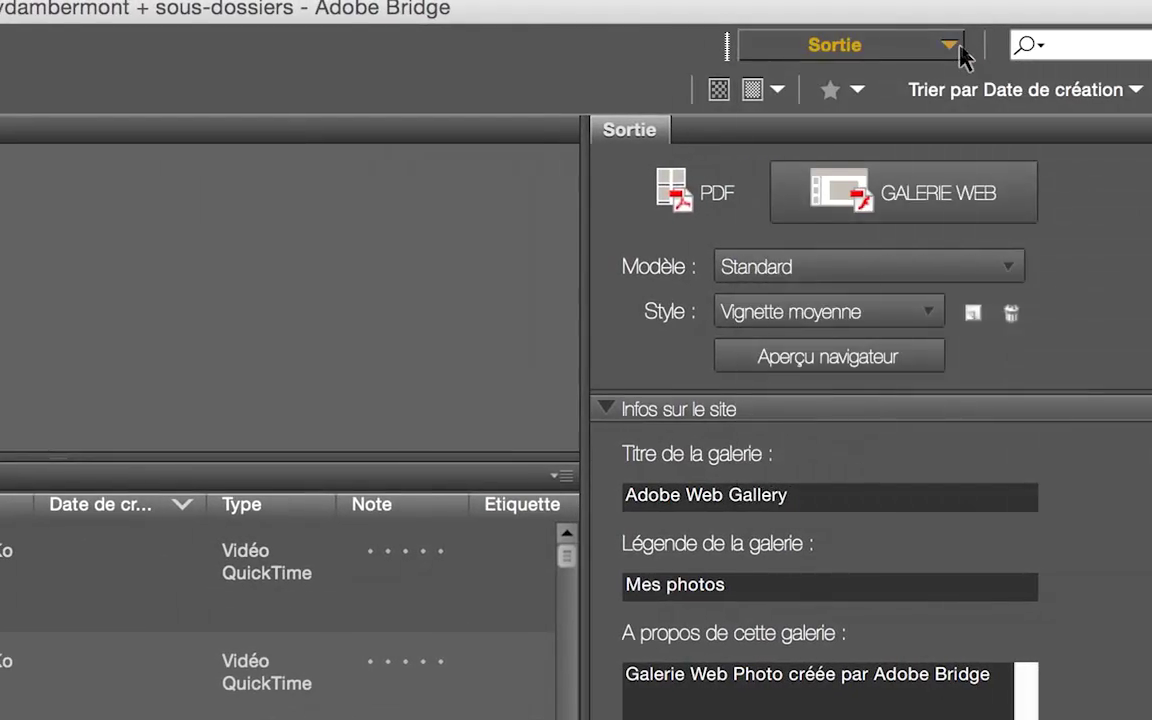
click(959, 47)
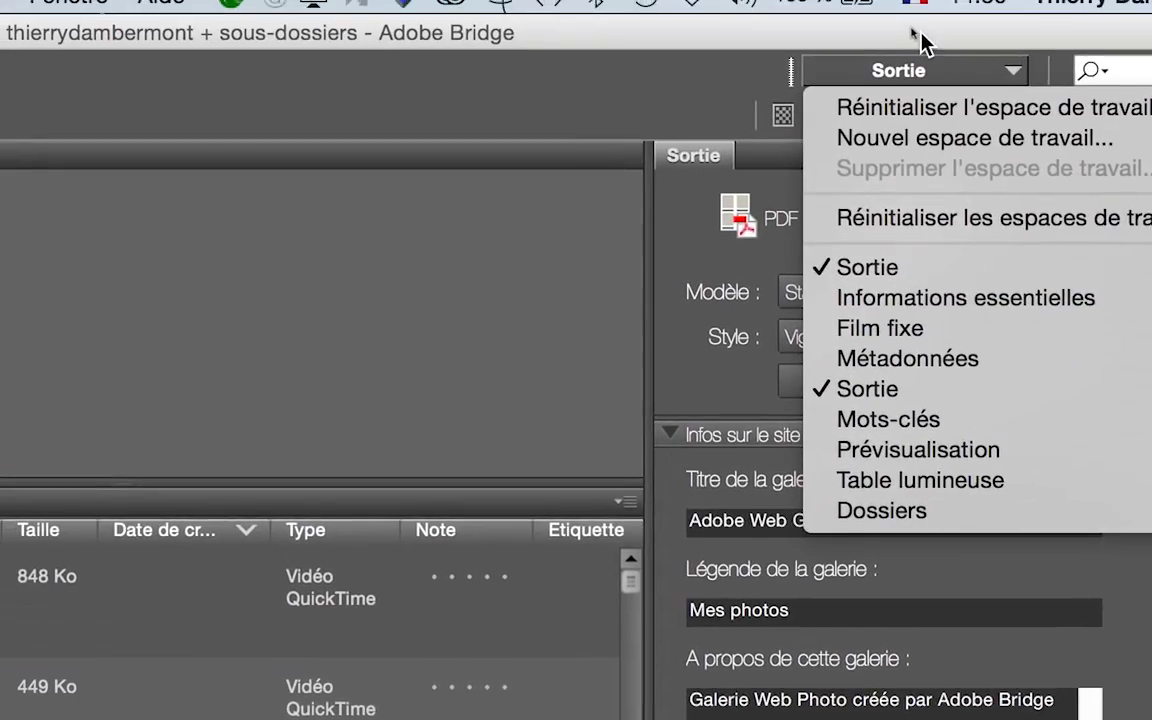
click(918, 68)
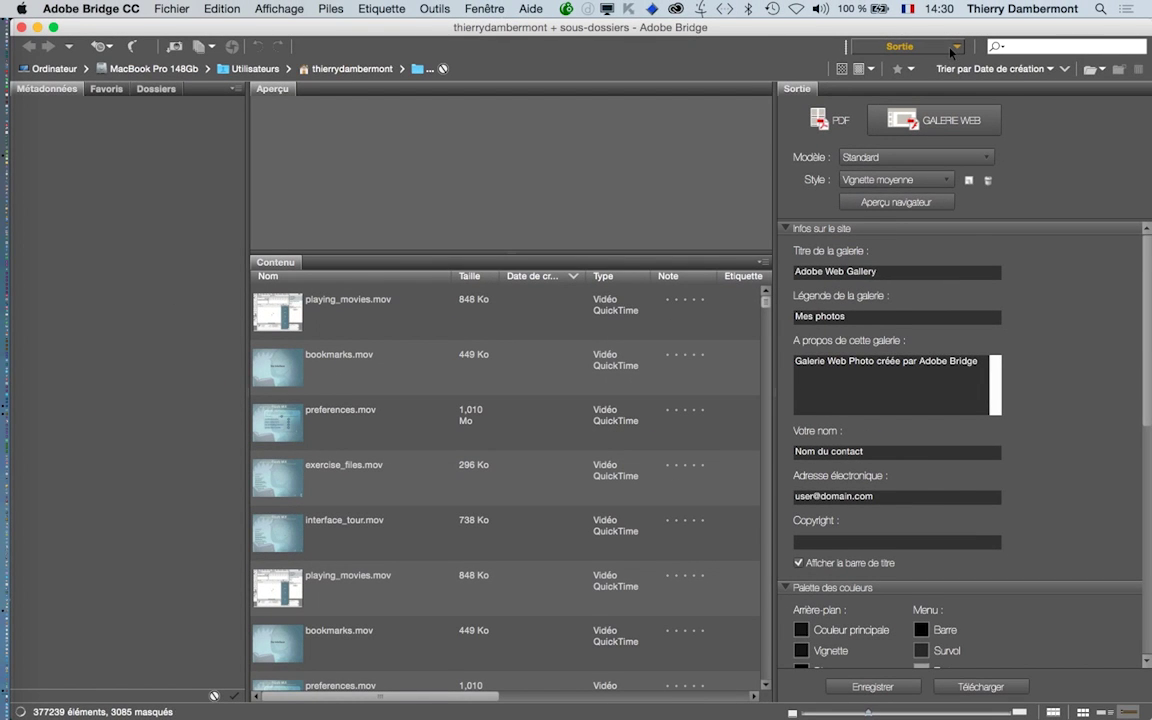
click(957, 47)
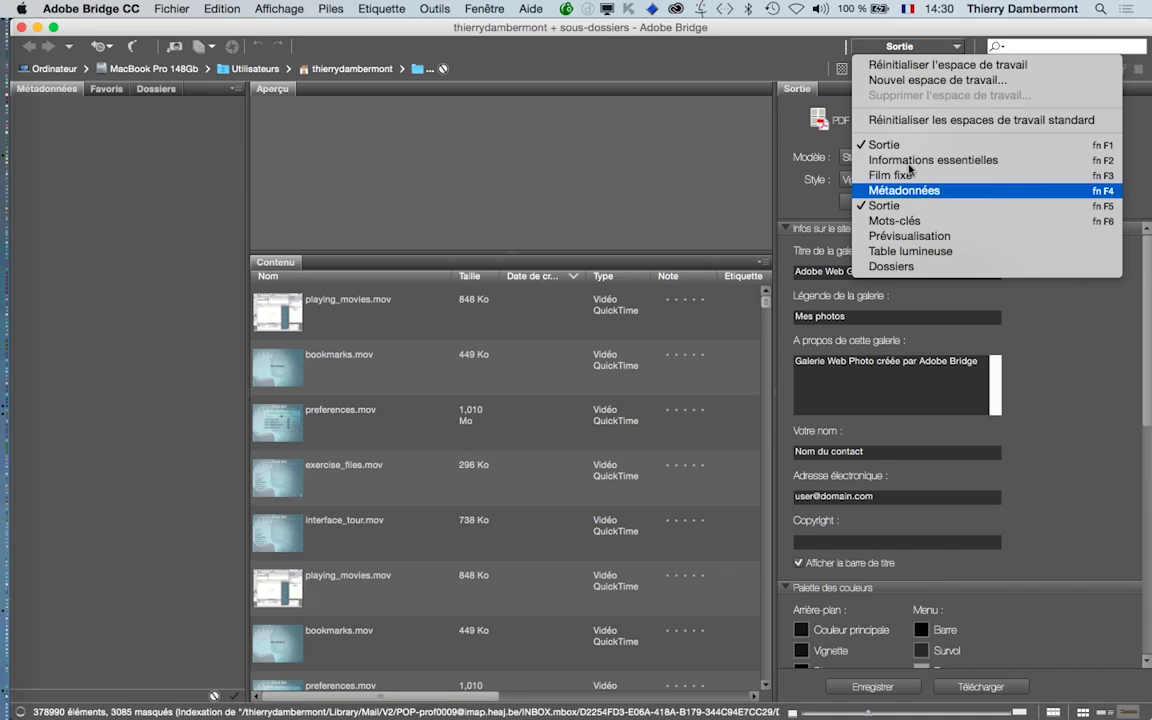
click(845, 132)
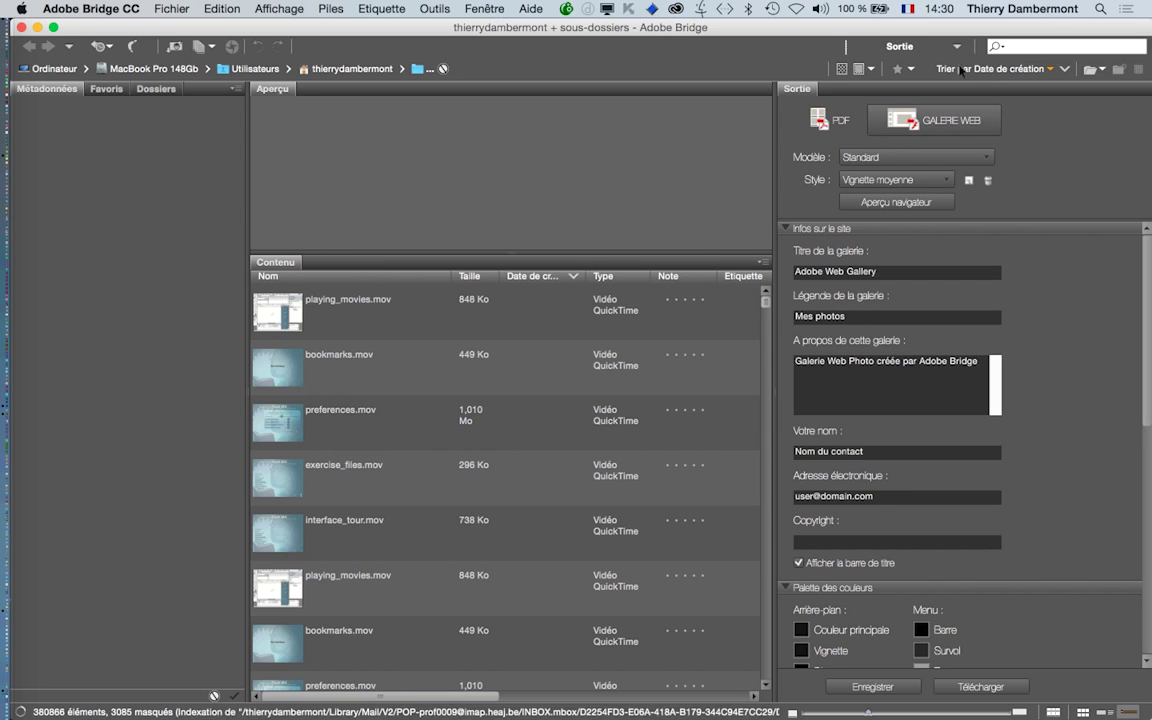
click(472, 10)
mouse_move(615, 29)
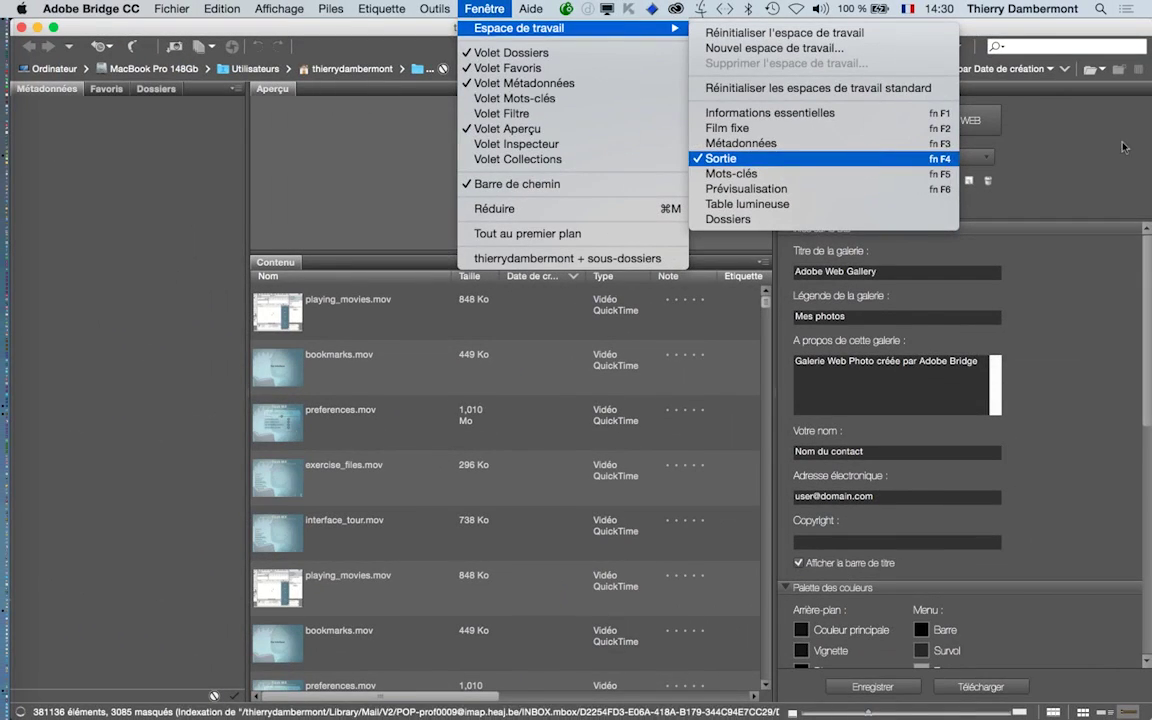
click(1133, 155)
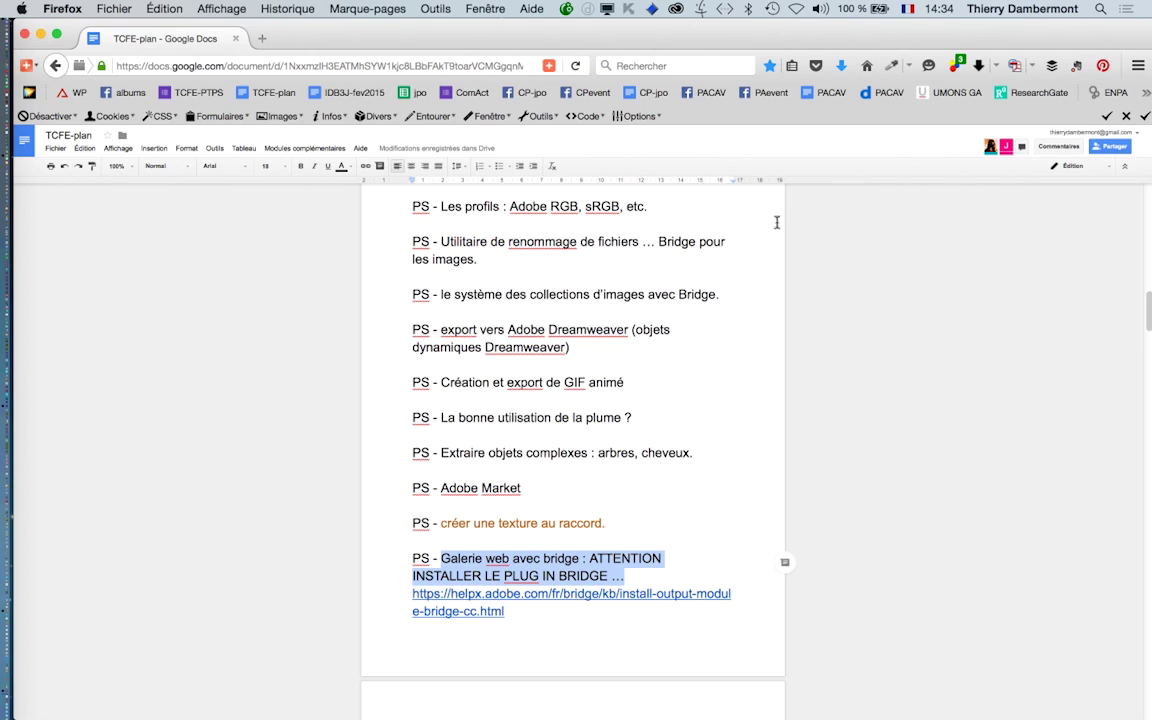
Clear away the open Finder windows and return to the TCFE-plan document in Firefox.
key(super+Tab)
key(super+Tab)
key(super+Tab)
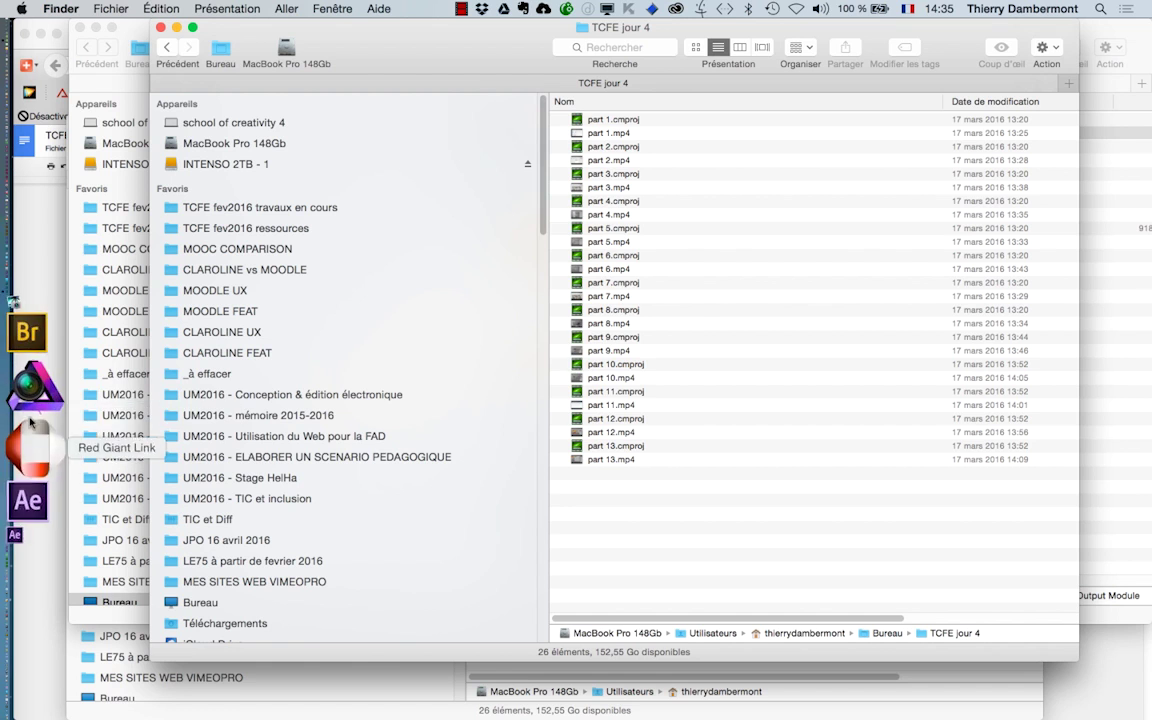
click(30, 418)
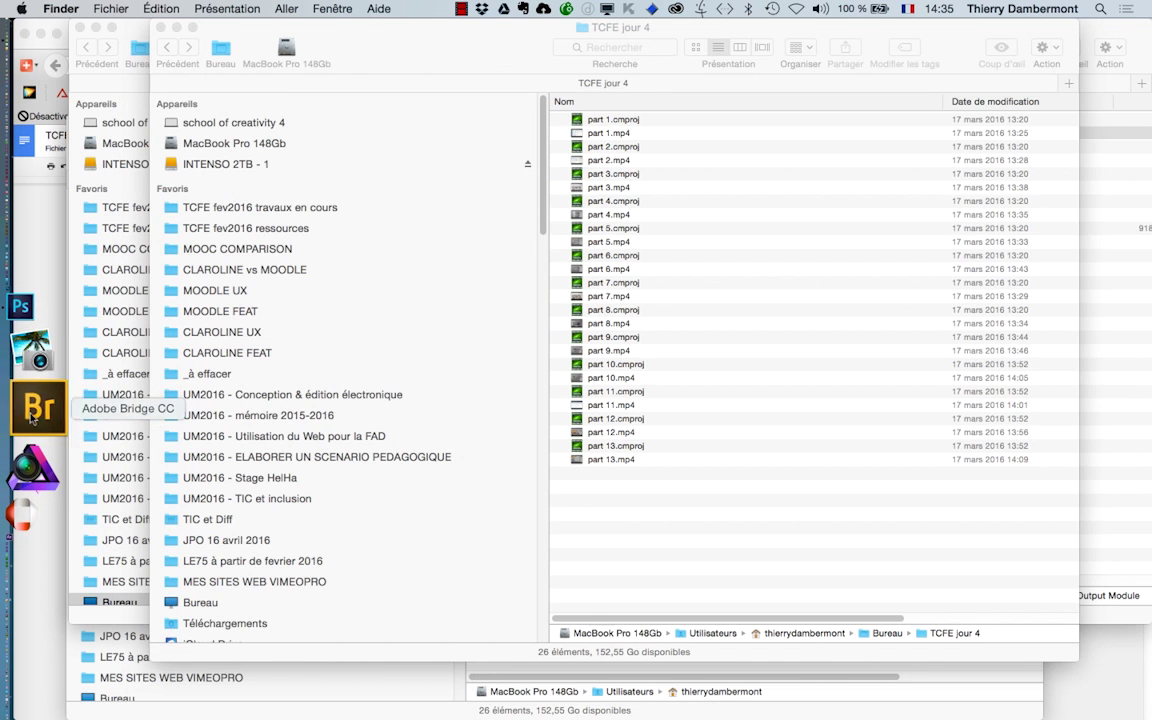
click(608, 575)
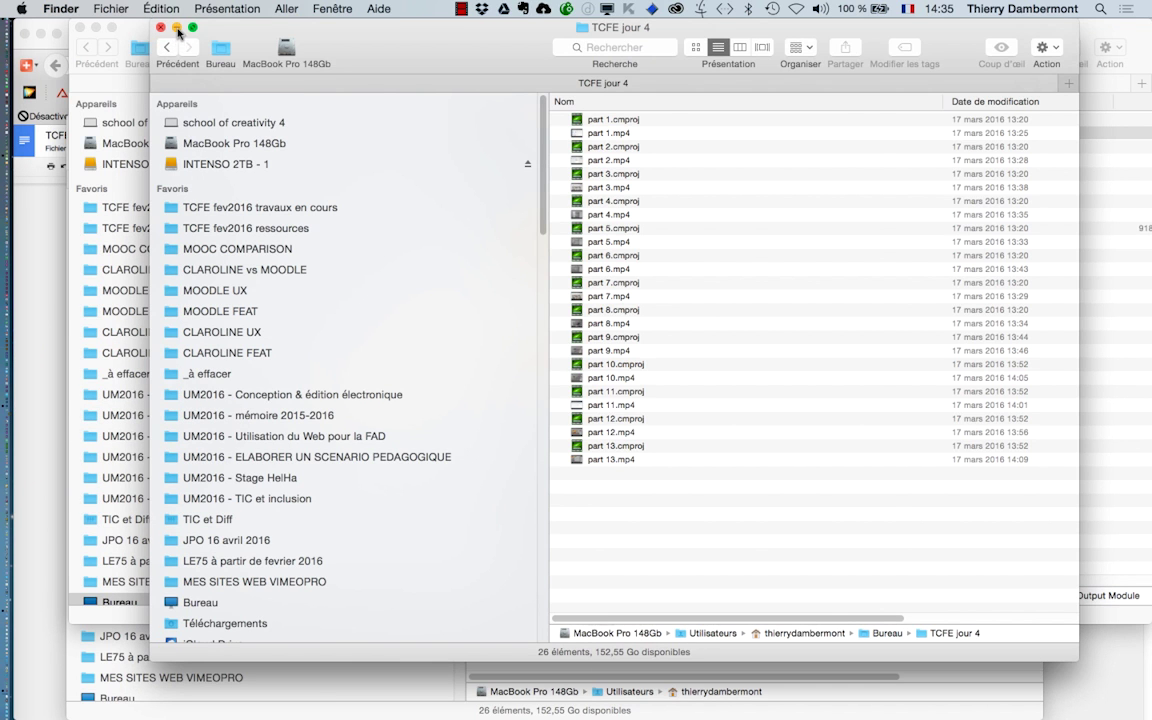
key(super+w)
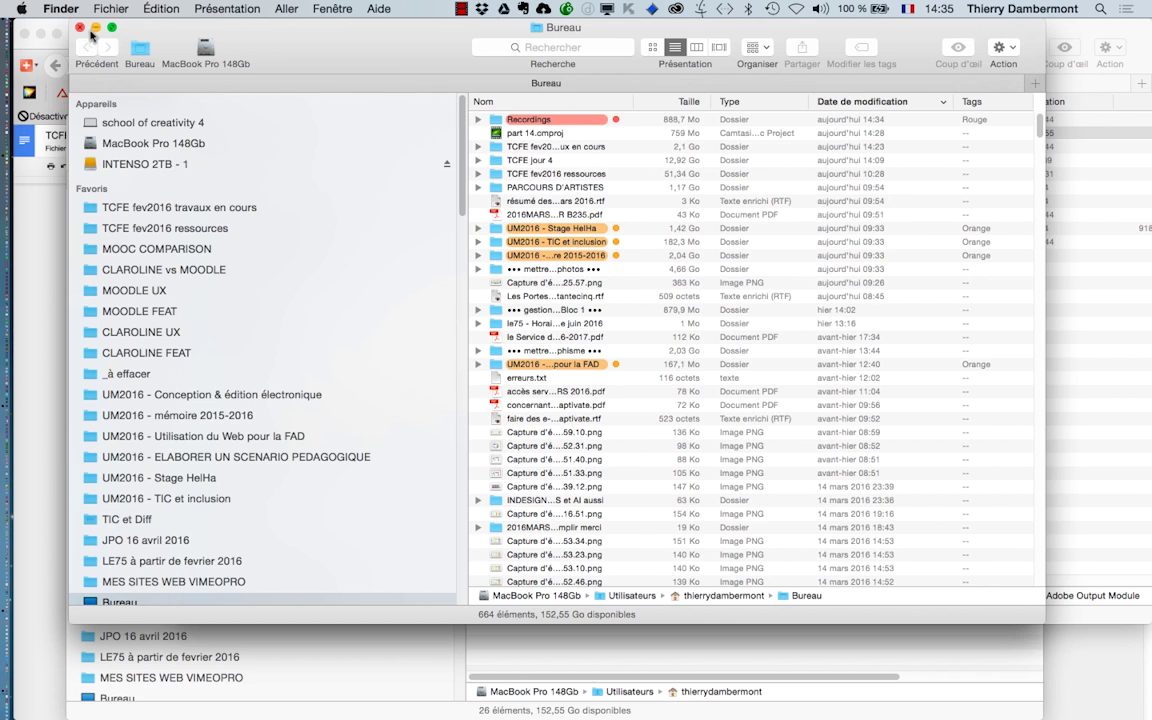
key(super+w)
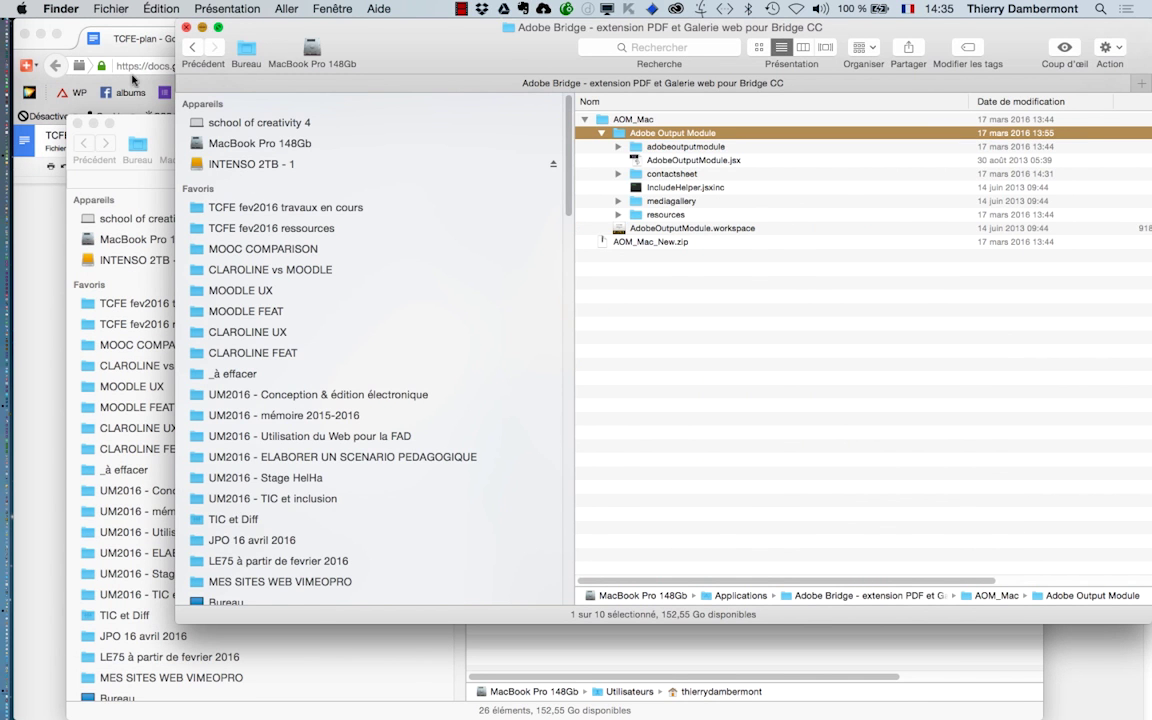
key(super+w)
key(super+w)
click(864, 630)
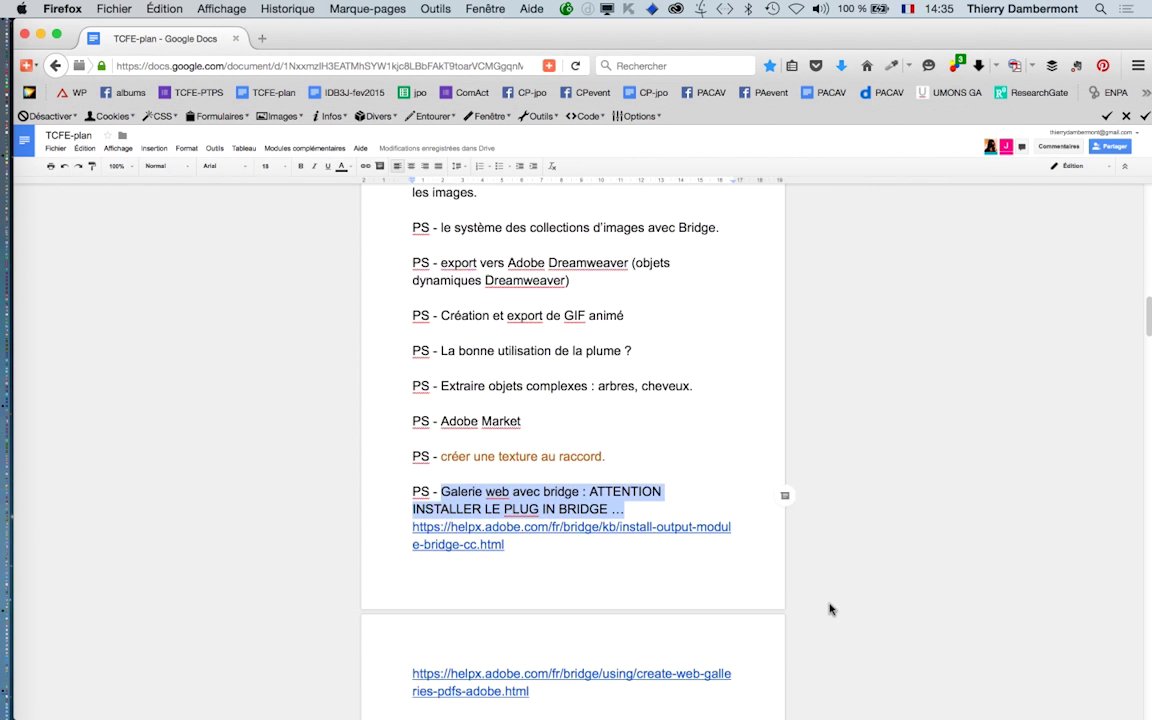
Open the install-output-module-bridge-cc help page linked under the Galerie web avec bridge note in the document.
scroll(627, 535, down, 5)
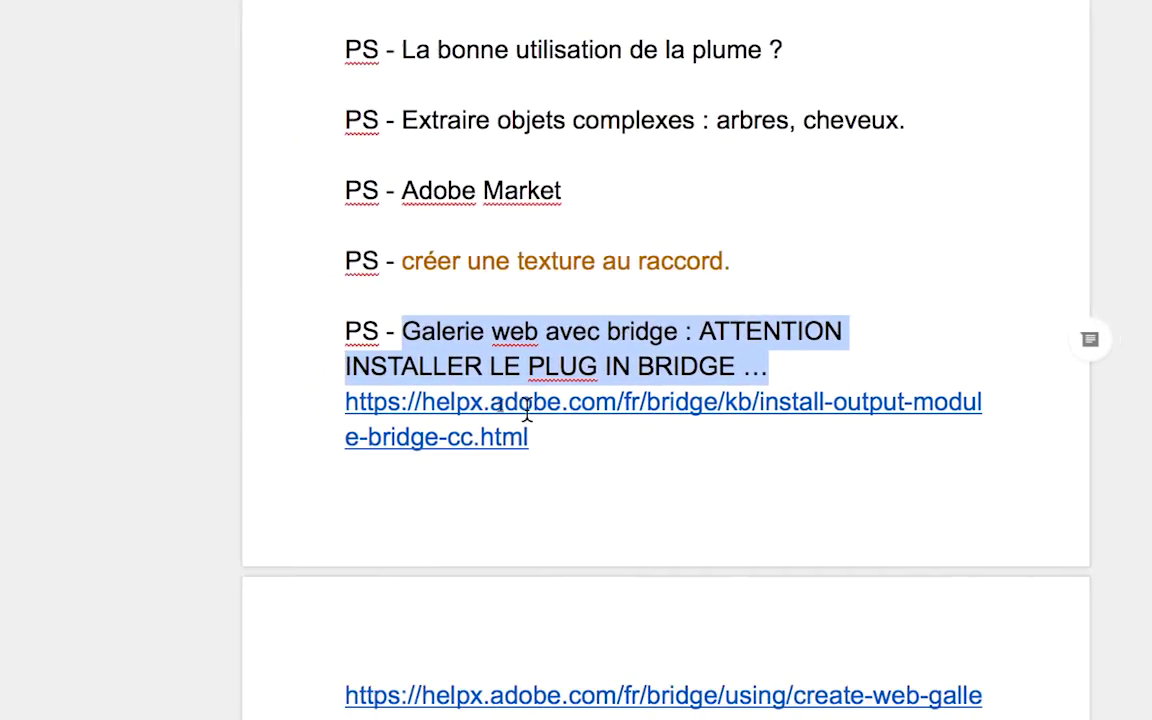
click(491, 402)
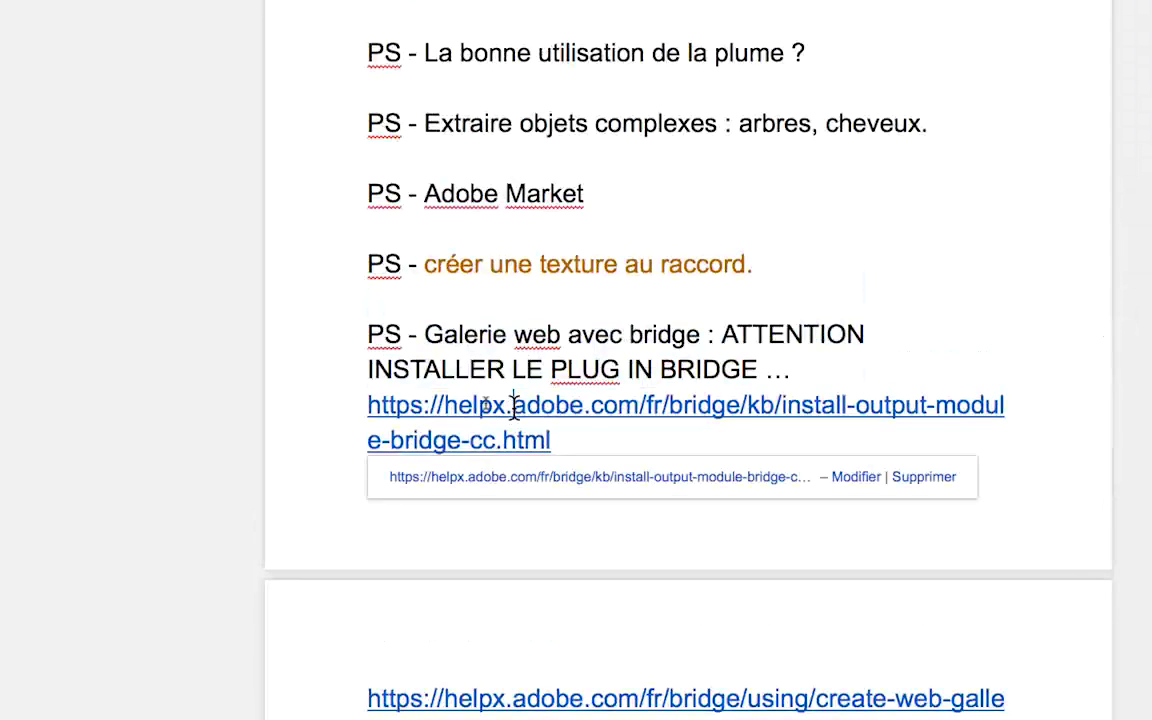
click(522, 476)
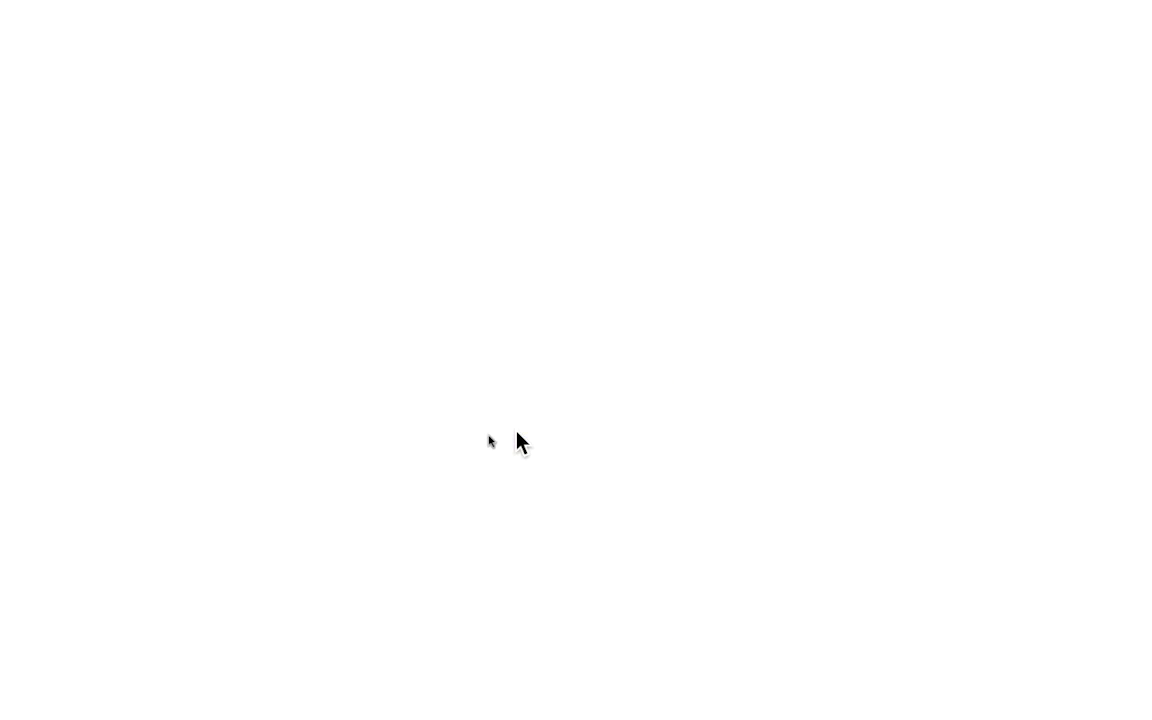
scroll(815, 377, down, 5)
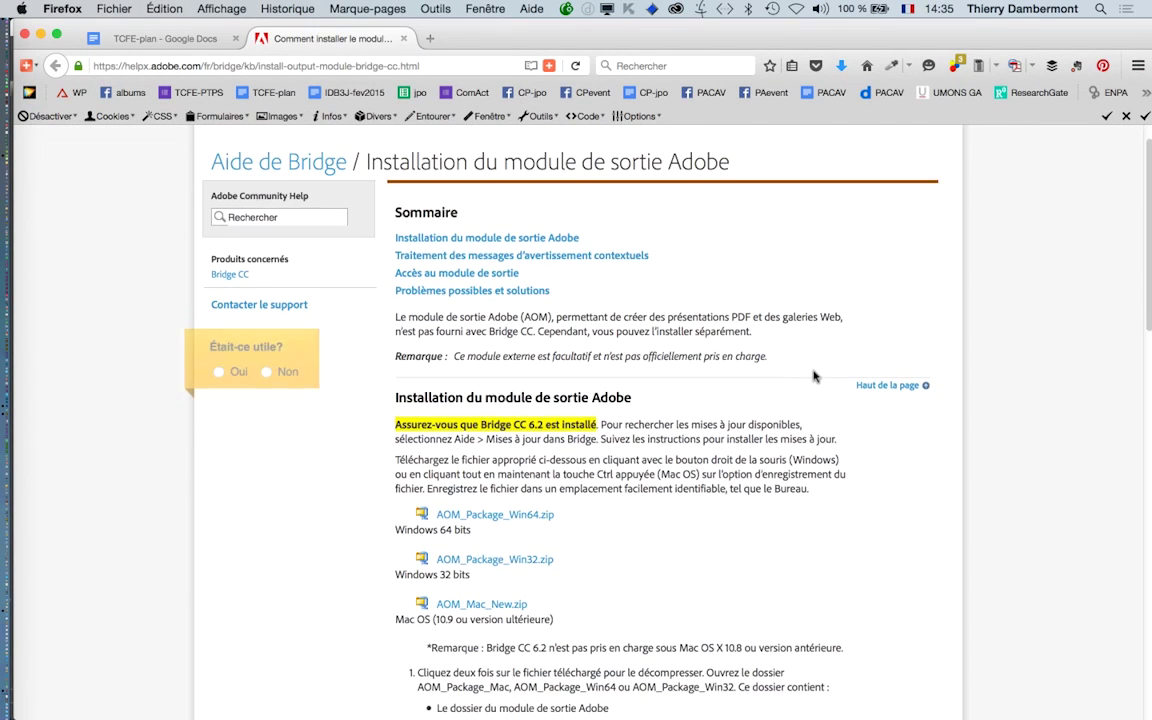
scroll(268, 153, up, 5)
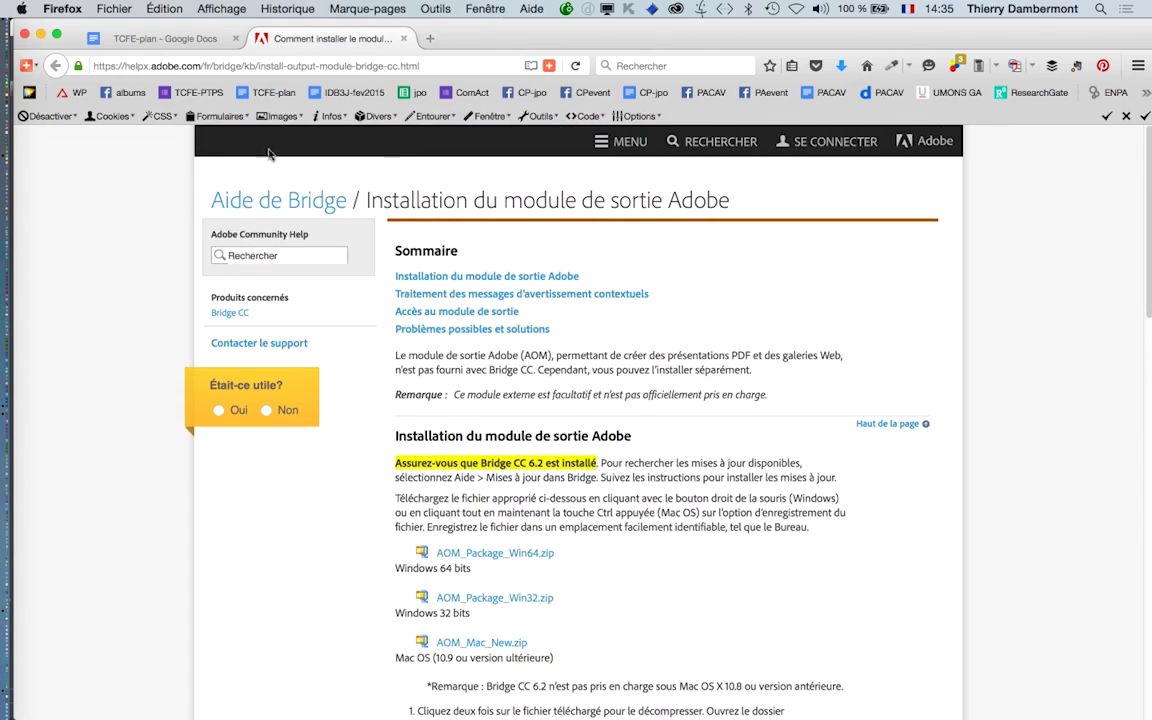
click(165, 39)
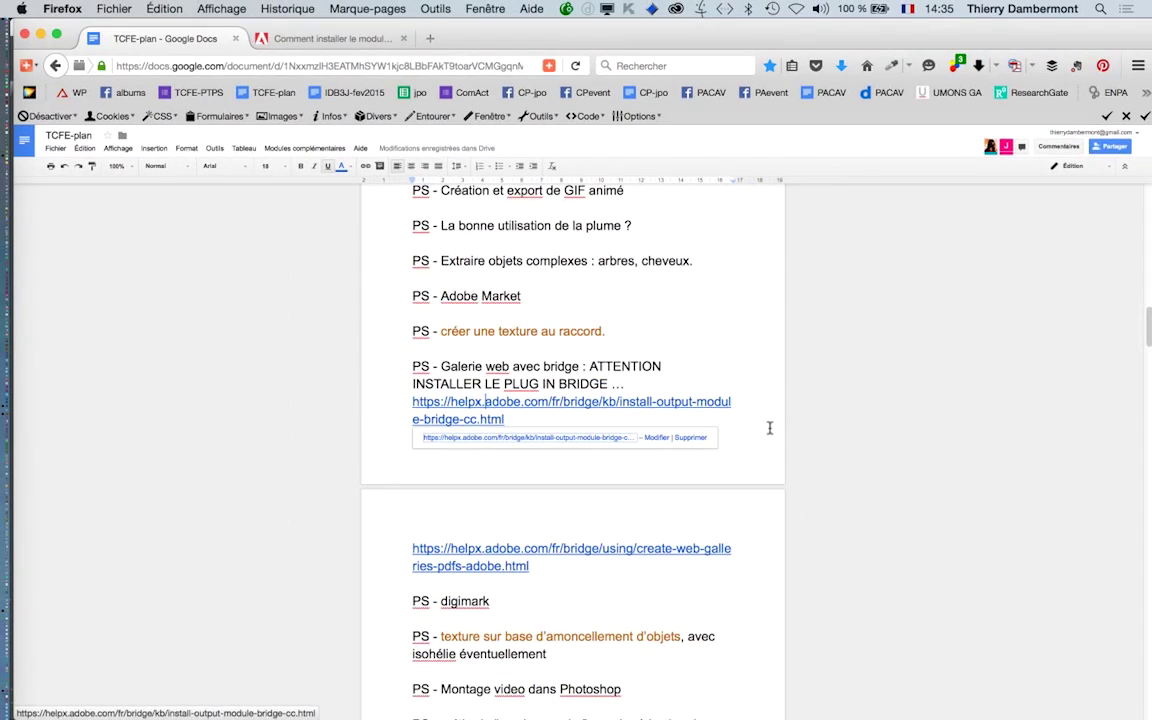
click(343, 38)
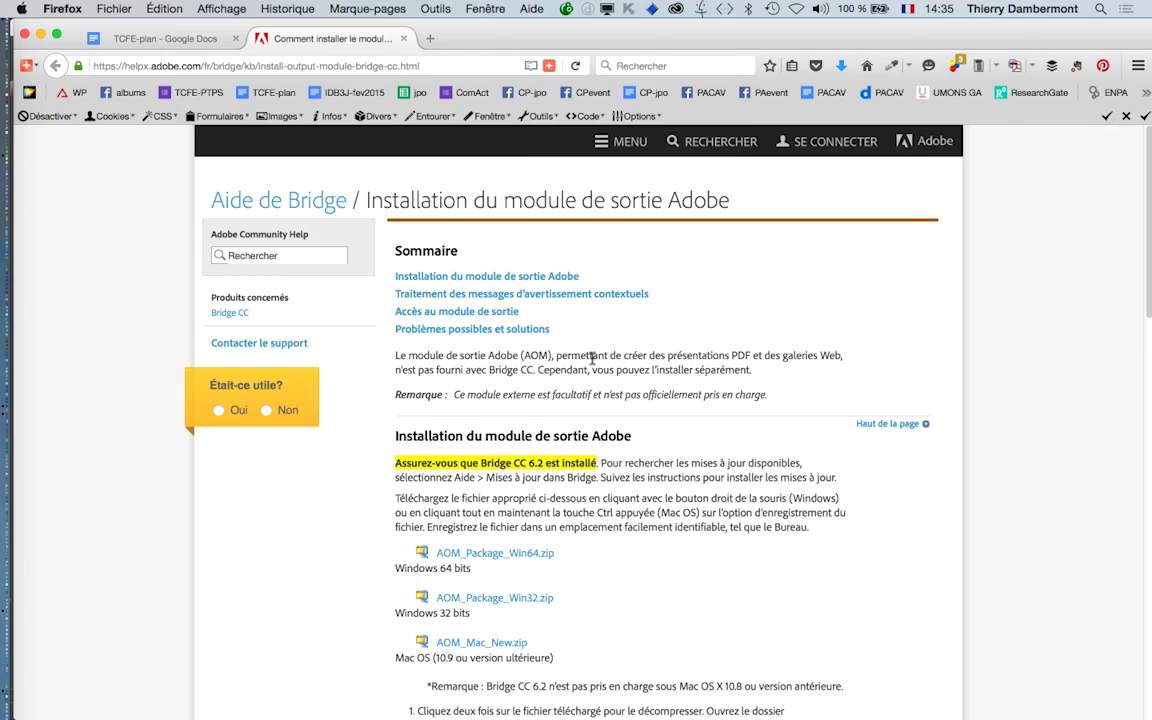
Review the module download packages and highlight the Windows Bridge CC Extensions path and the Adobe Output Module folder name in instruction 2.
scroll(592, 357, down, 4)
scroll(529, 448, up, 2)
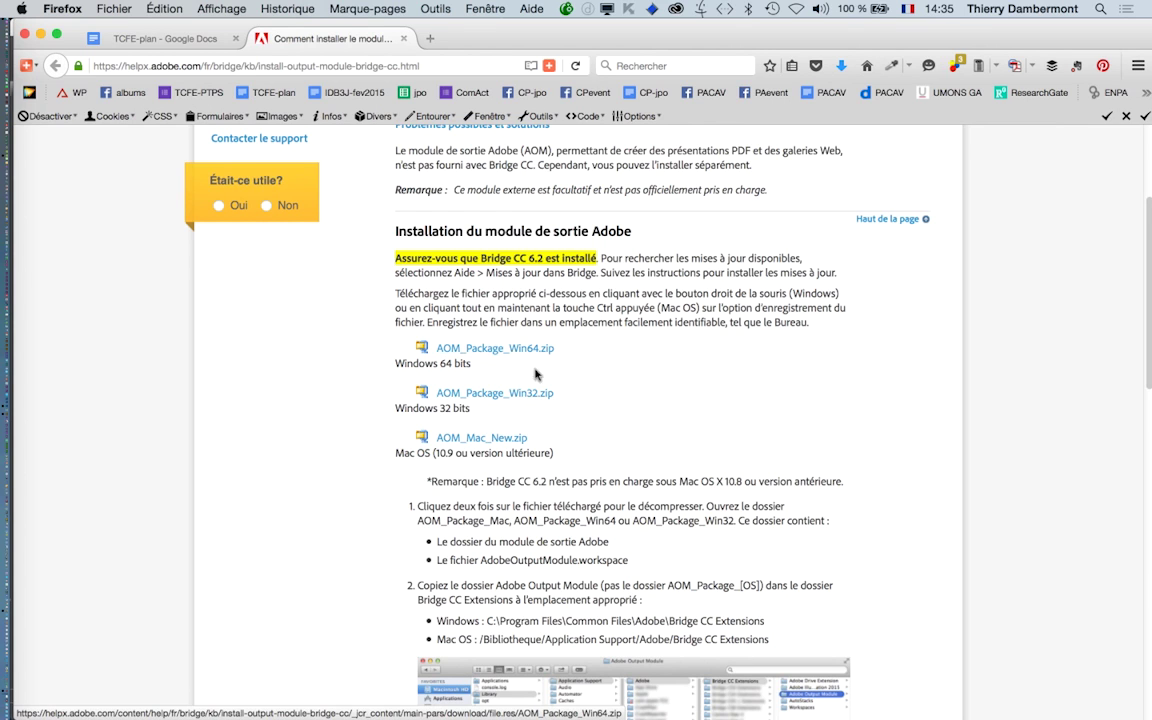
scroll(536, 374, down, 5)
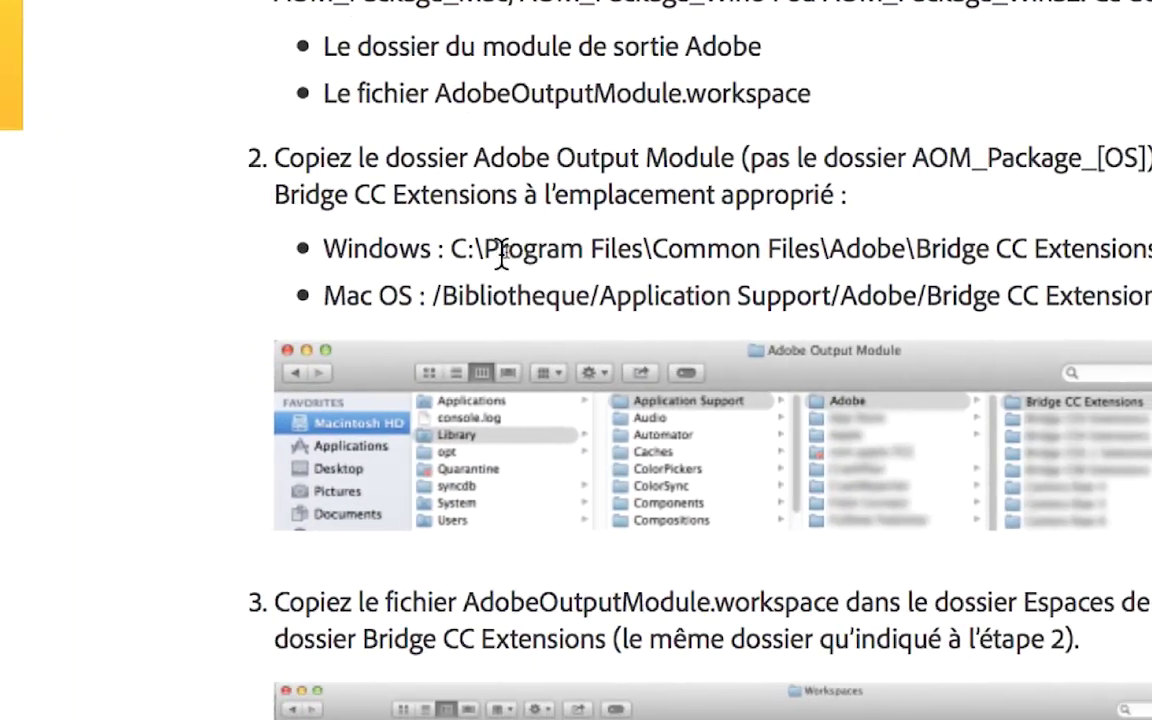
drag(518, 235, 660, 235)
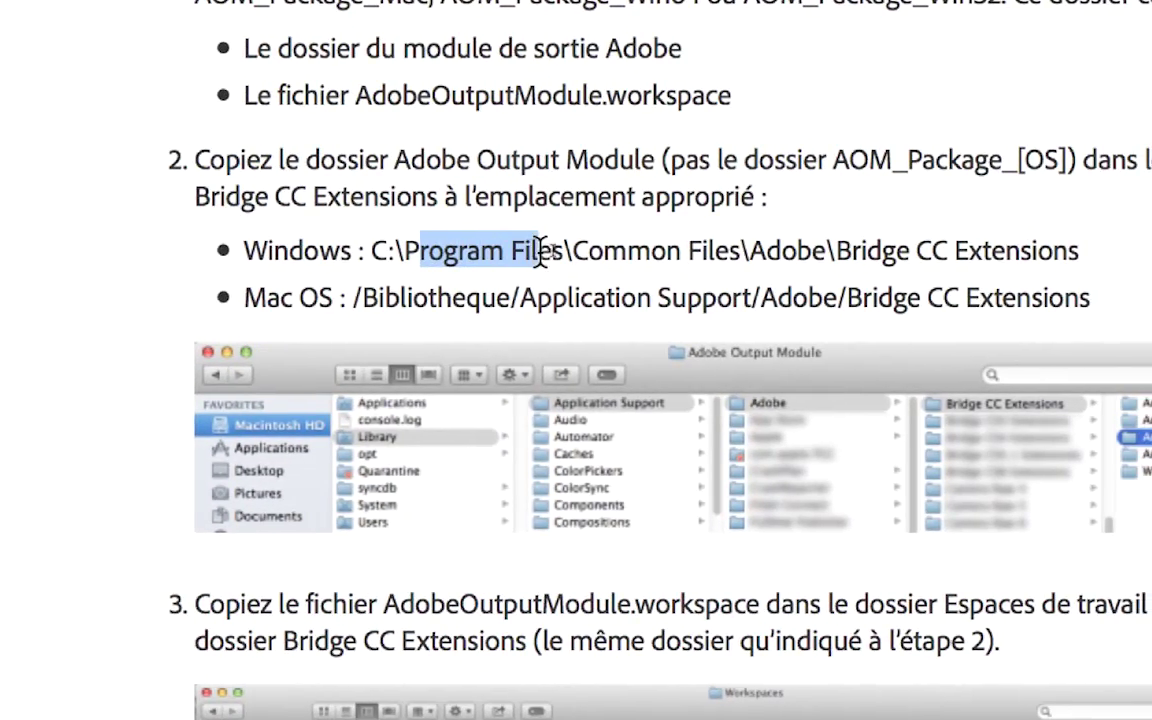
drag(545, 250, 673, 252)
click(697, 255)
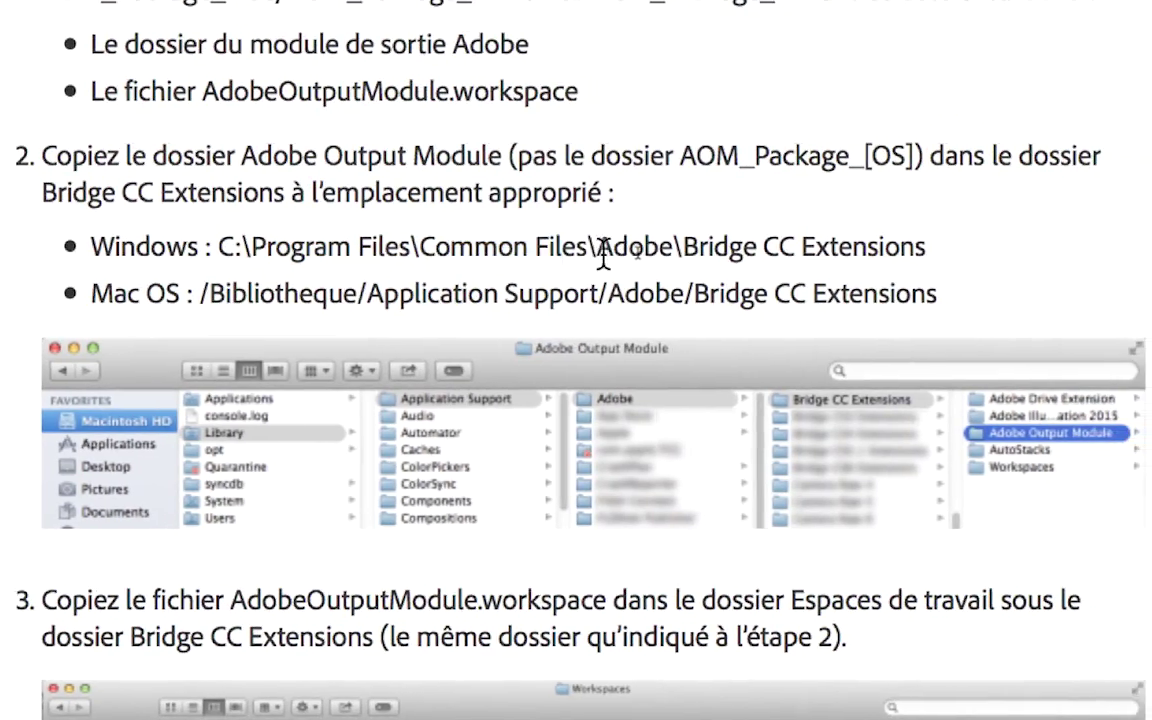
drag(603, 255, 612, 257)
drag(686, 247, 878, 237)
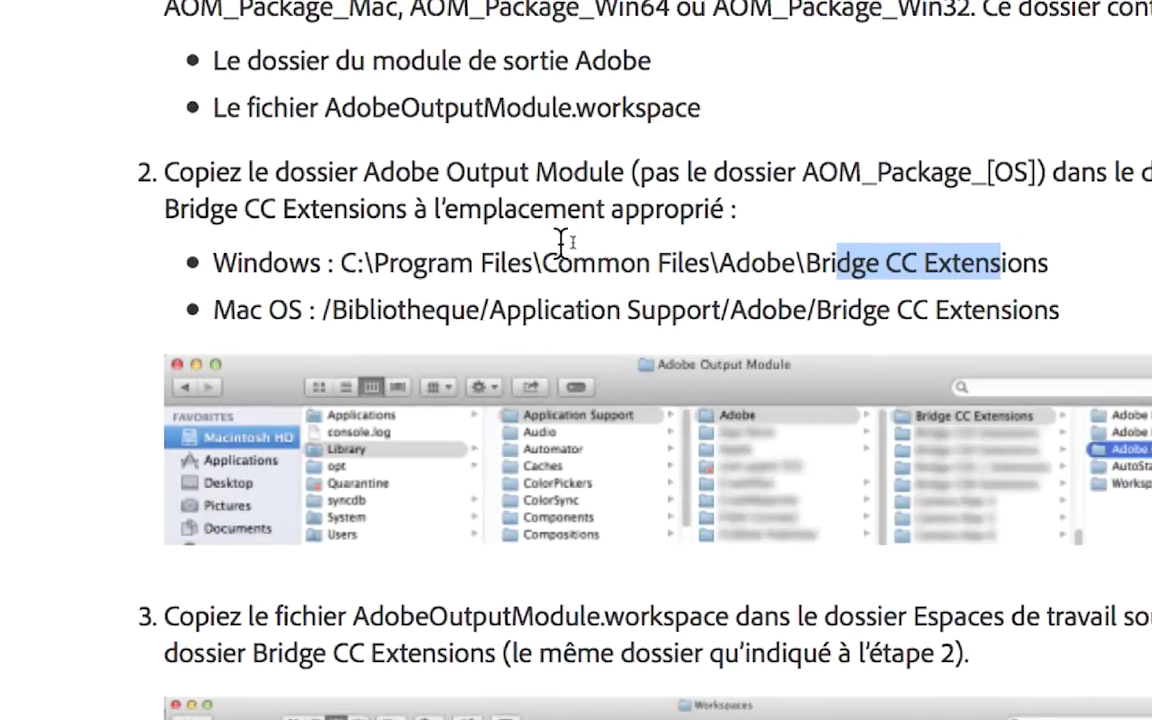
drag(391, 172, 584, 172)
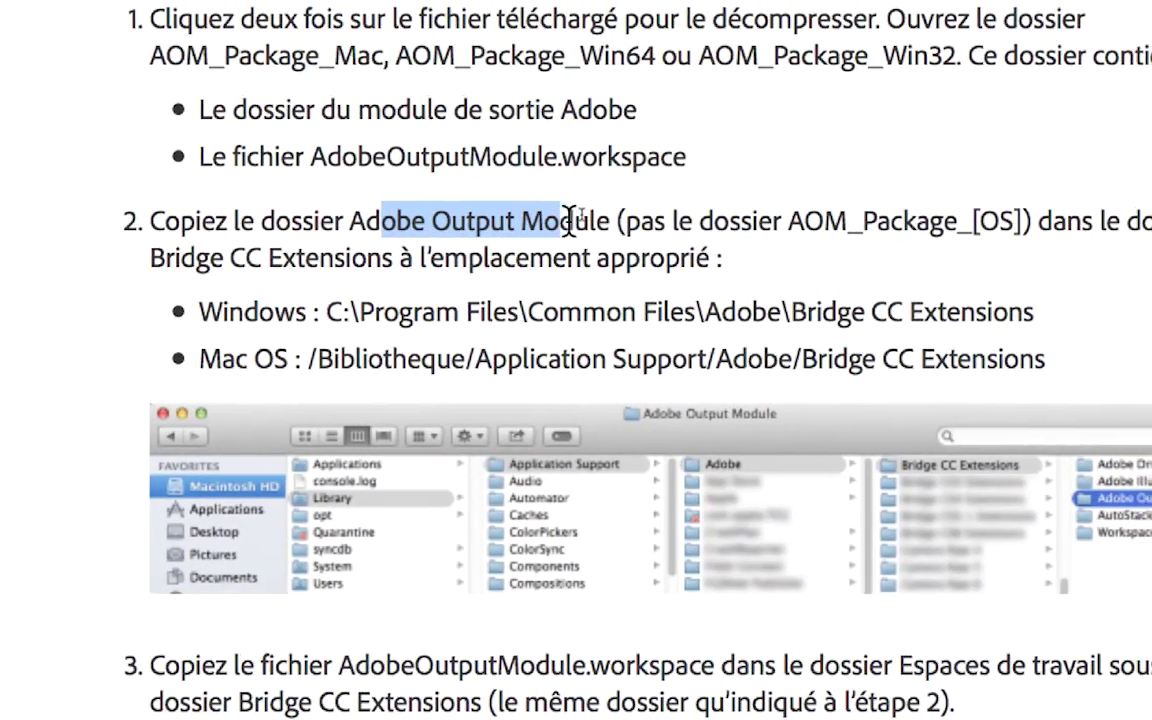
Highlight the Adobe Output Module folder name in instruction 2 and the AdobeOutputModule.workspace file name in instruction 3.
drag(572, 220, 567, 237)
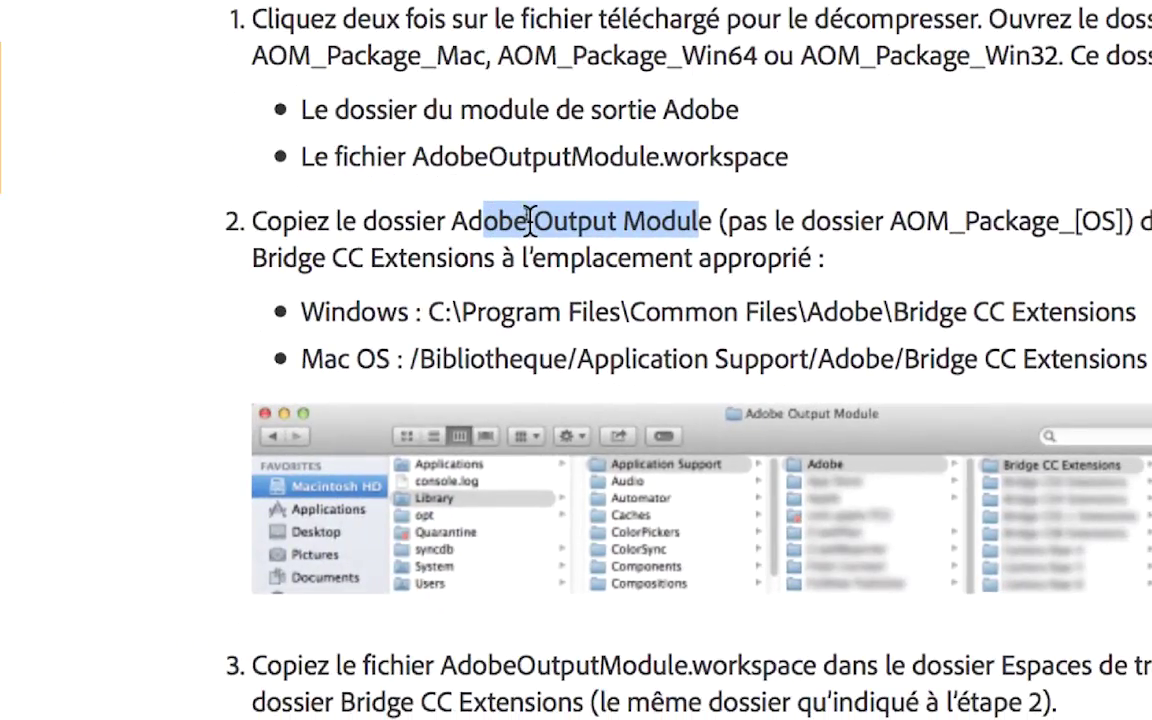
scroll(531, 218, down, 6)
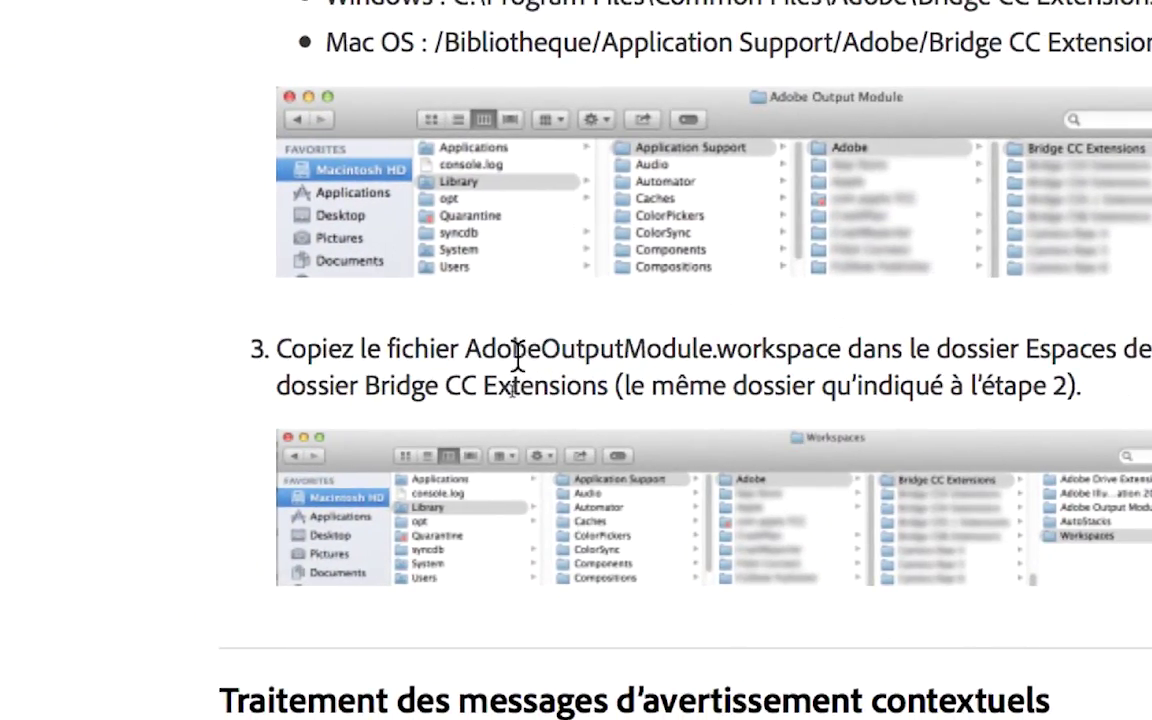
drag(471, 347, 648, 347)
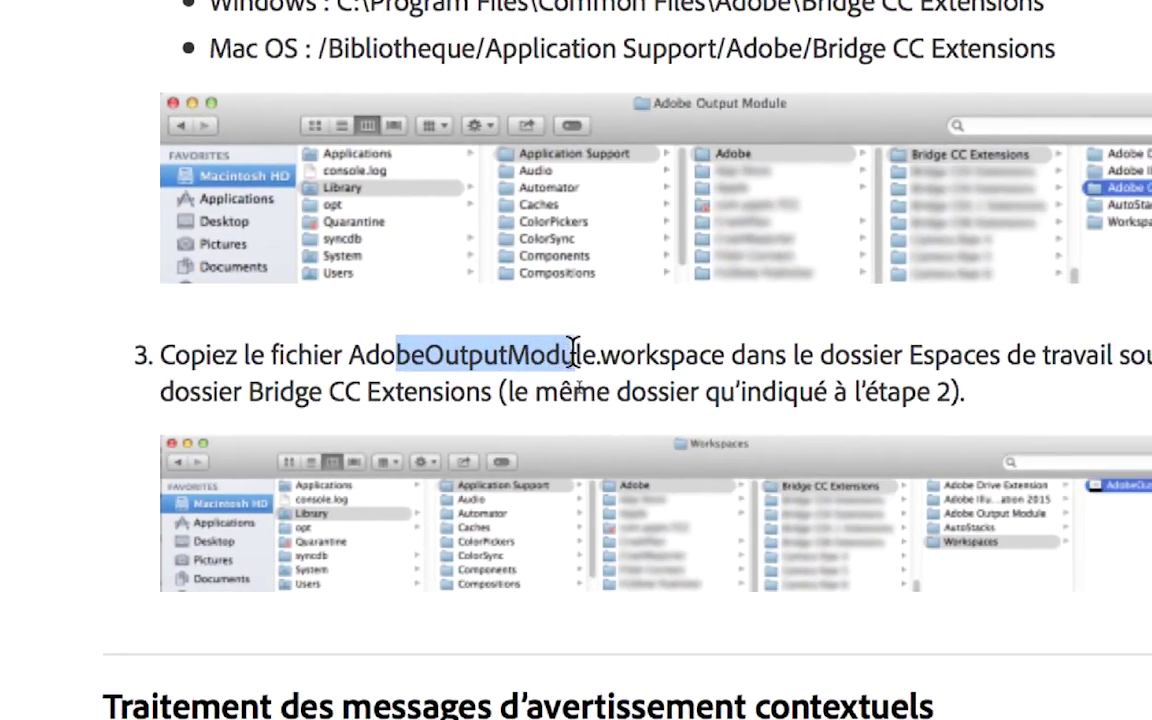
drag(573, 352, 600, 360)
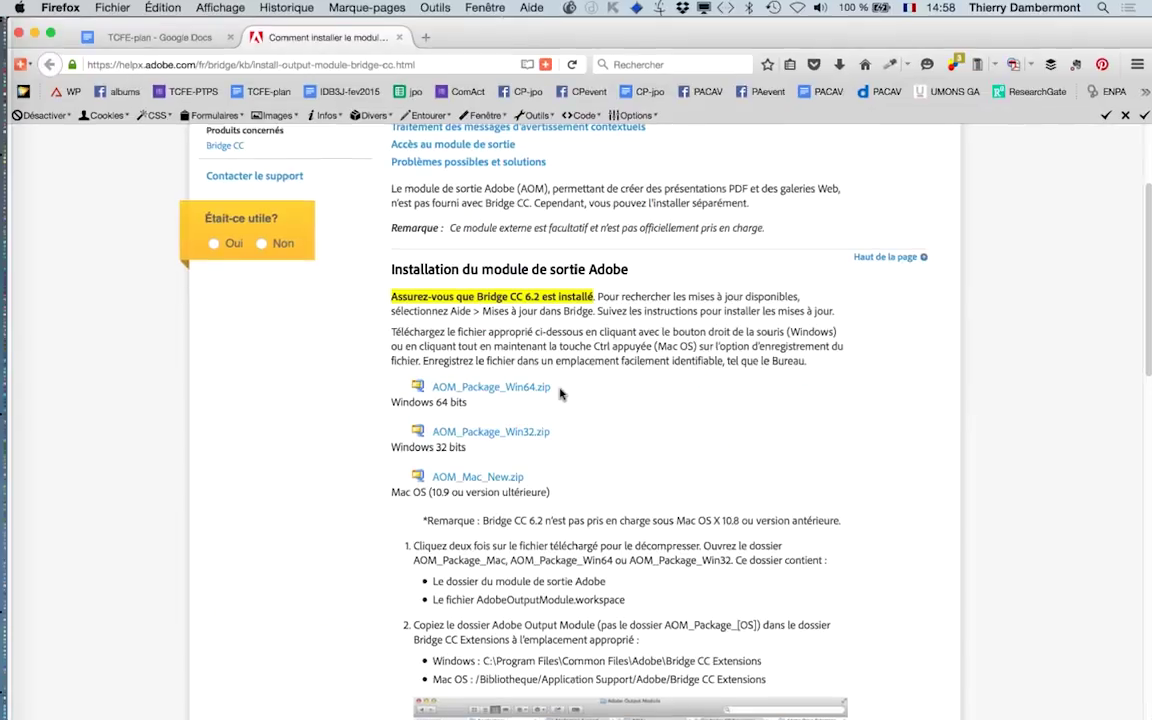
Highlight the AOM_Package_Win64.zip download and trace the Windows Bridge CC Extensions path in instruction 2.
drag(560, 393, 496, 398)
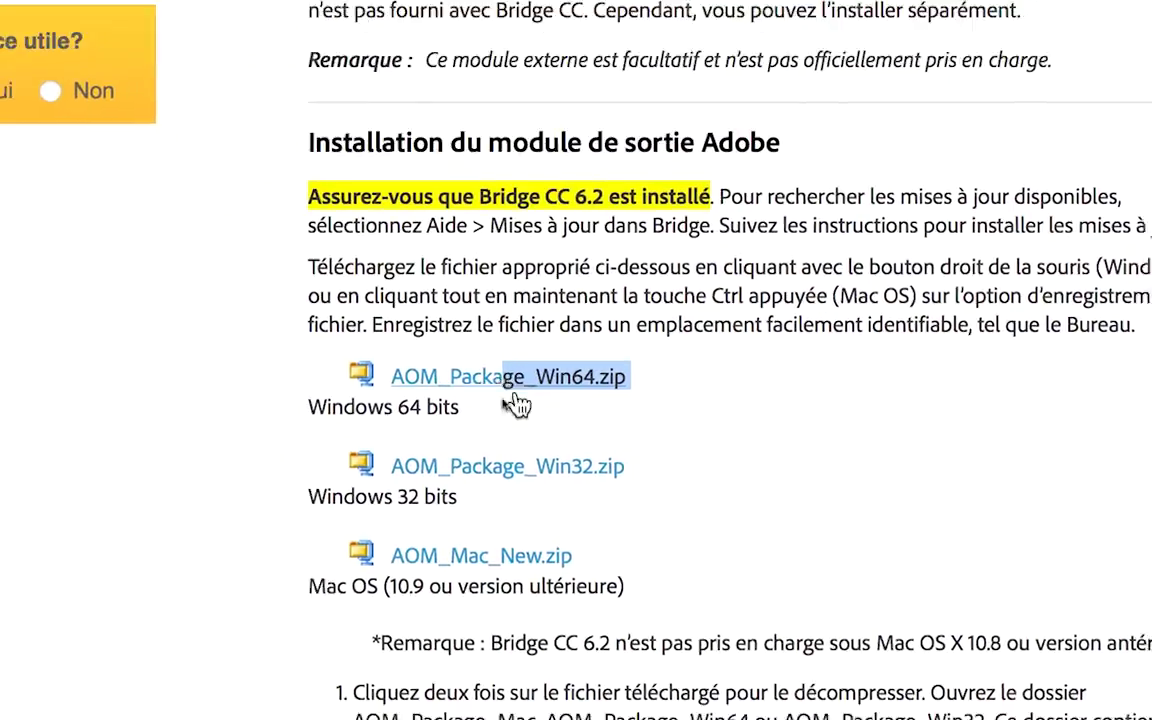
scroll(666, 484, down, 5)
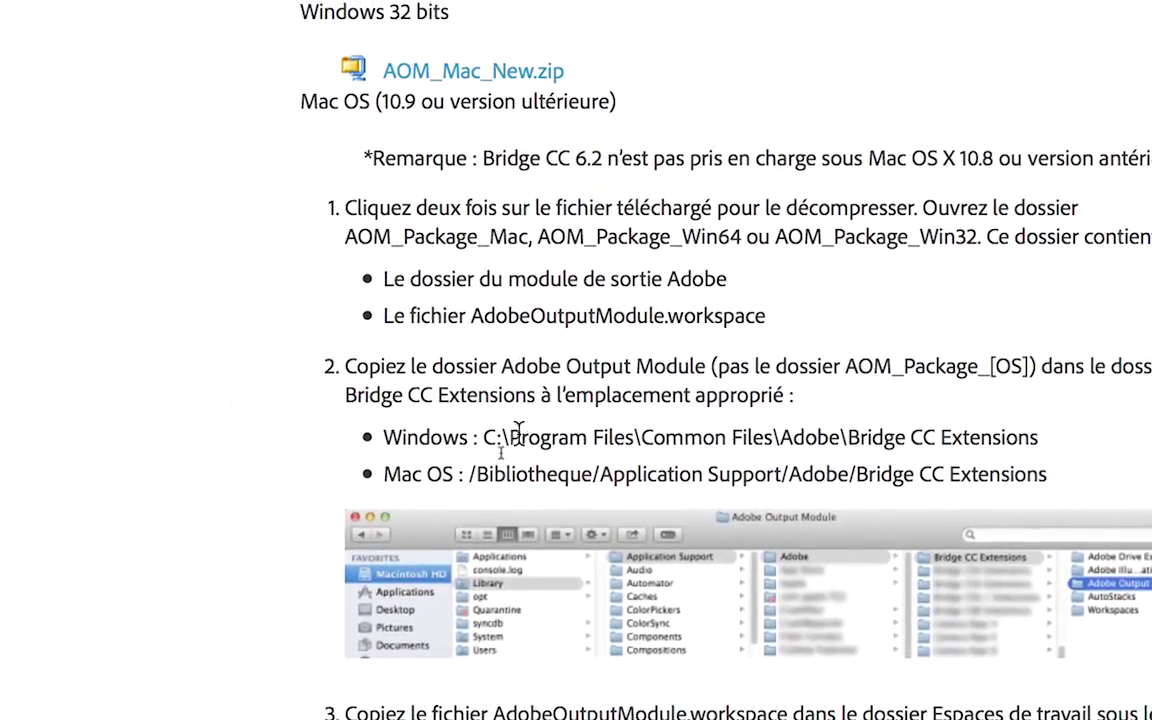
drag(514, 436, 616, 446)
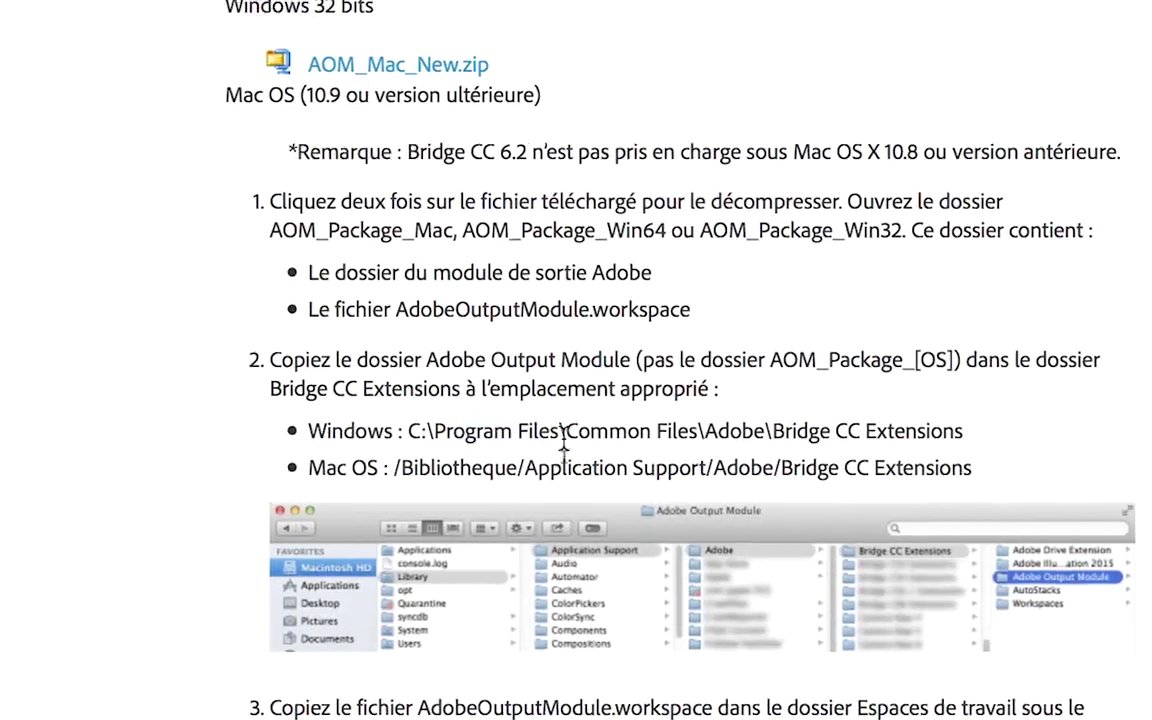
drag(567, 432, 537, 438)
drag(655, 434, 911, 437)
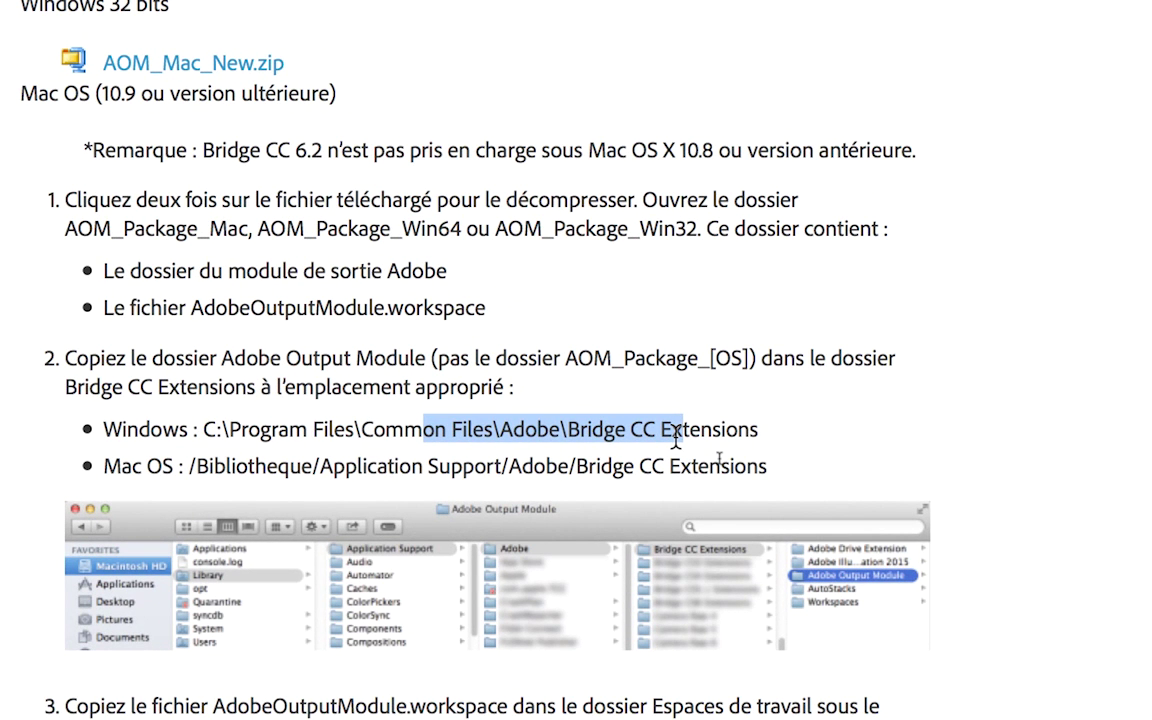
click(681, 436)
drag(758, 436, 608, 431)
Review instruction 3 on copying AdobeOutputModule.workspace into the Workspaces folder under Bridge CC Extensions.
scroll(648, 440, down, 3)
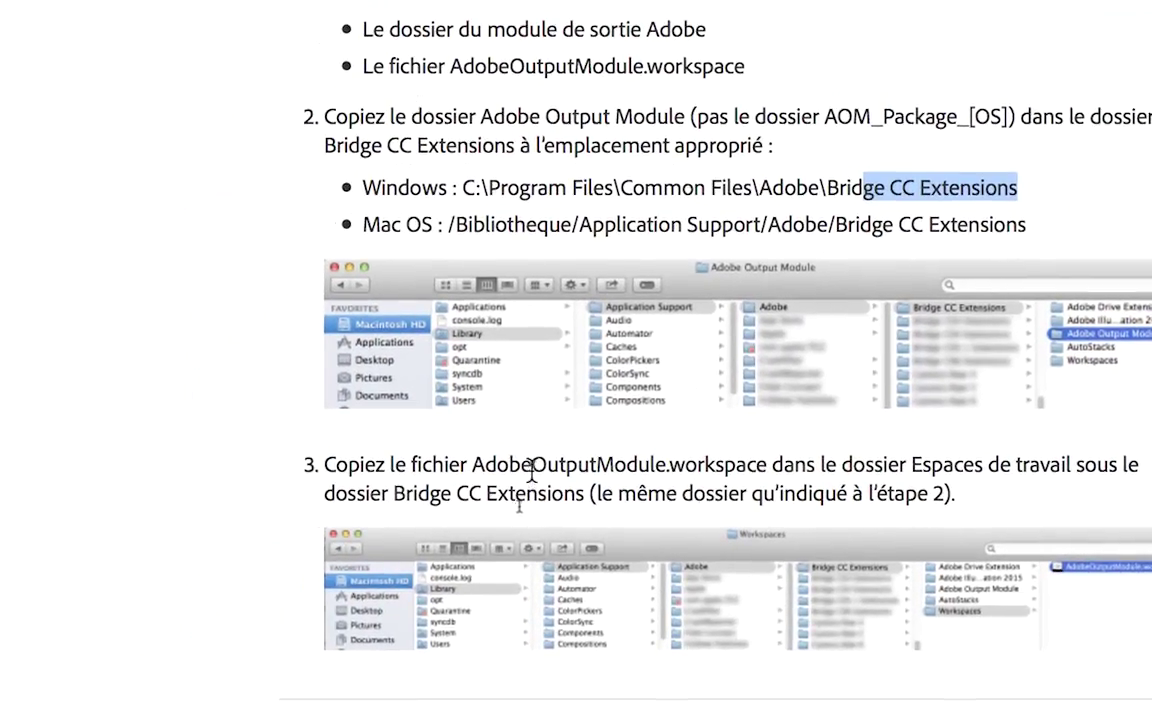
drag(317, 607, 437, 607)
drag(575, 467, 665, 467)
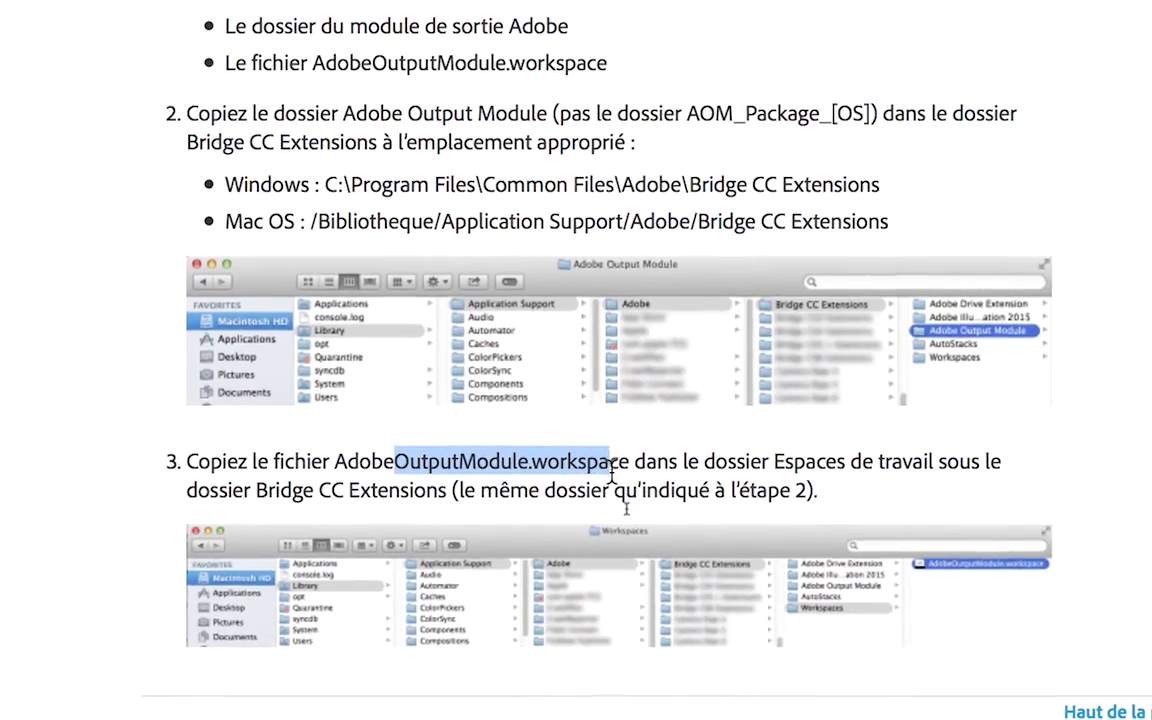
scroll(607, 476, down, 1)
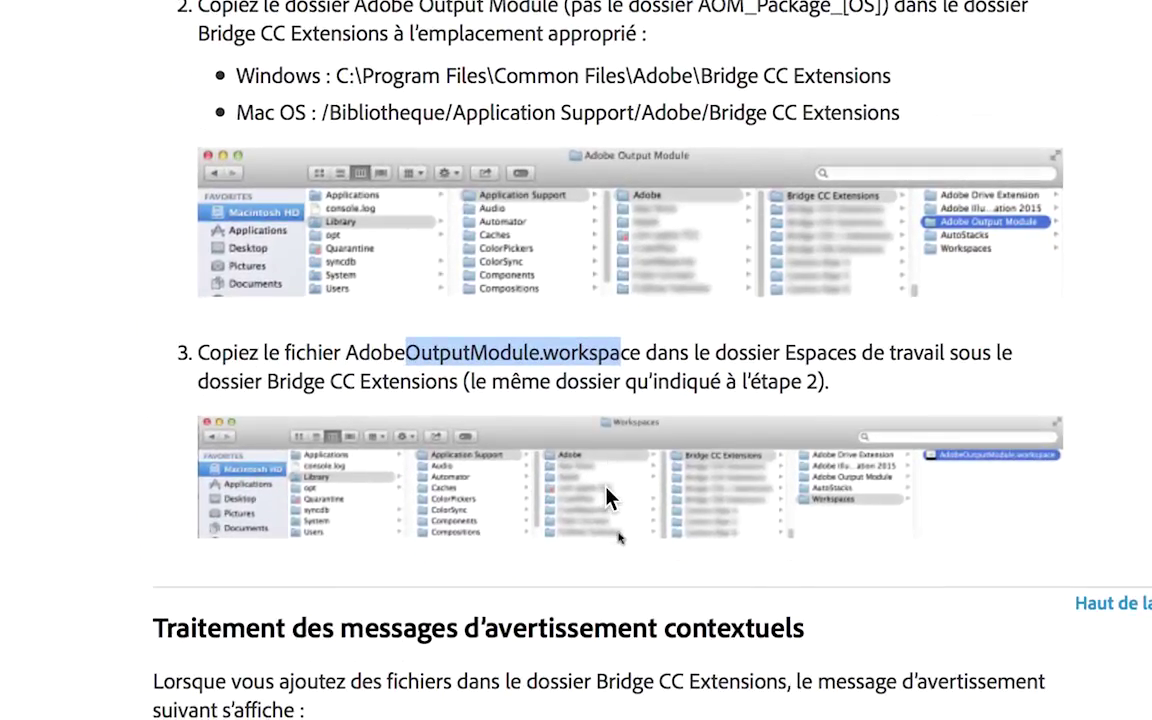
Switch to Adobe Bridge and check the list of workspaces for the Sortie entry.
key(super+Tab)
key(super+Tab)
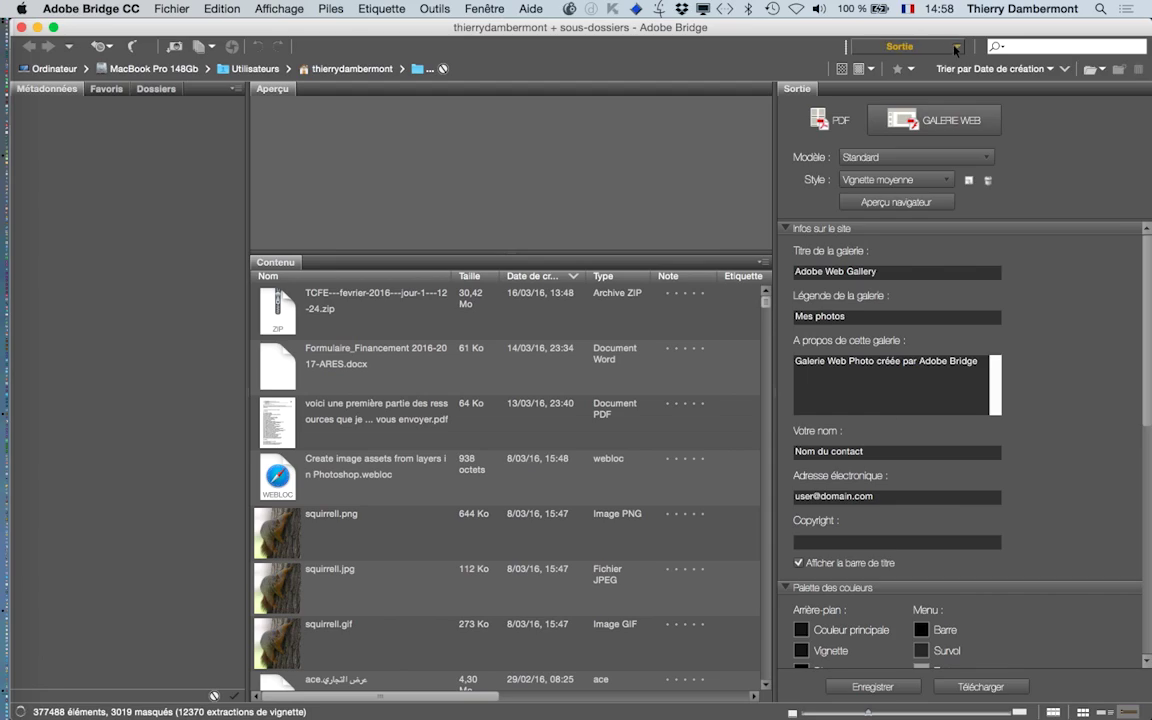
click(955, 47)
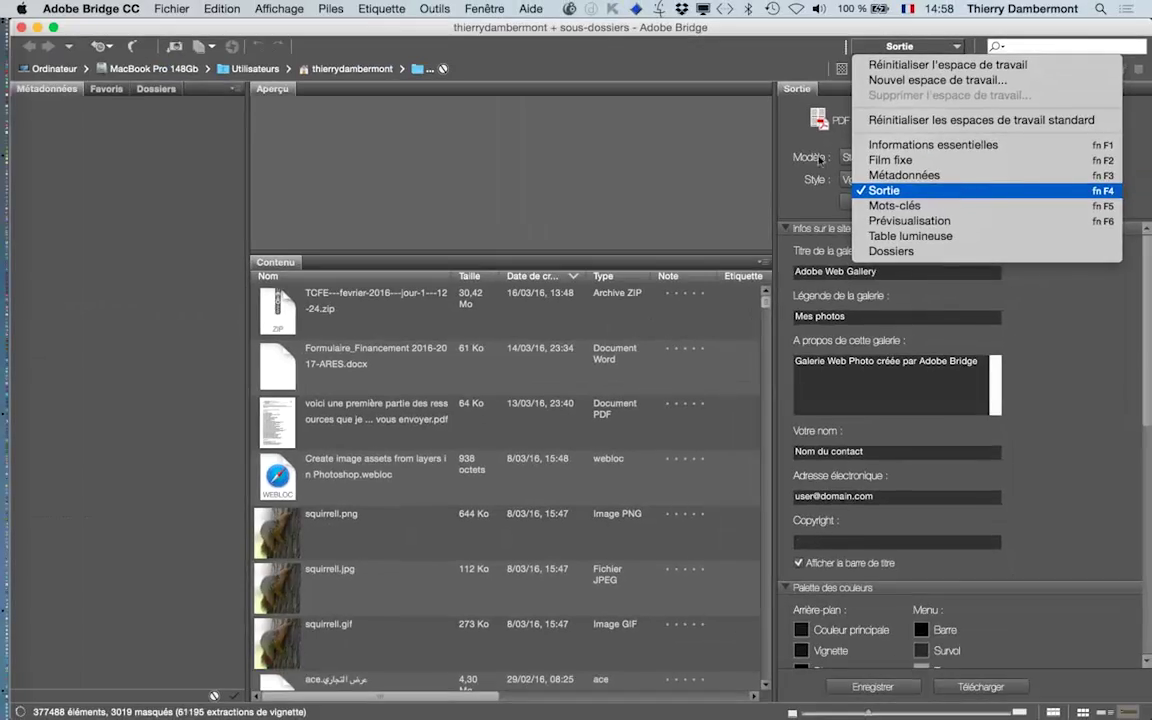
click(968, 152)
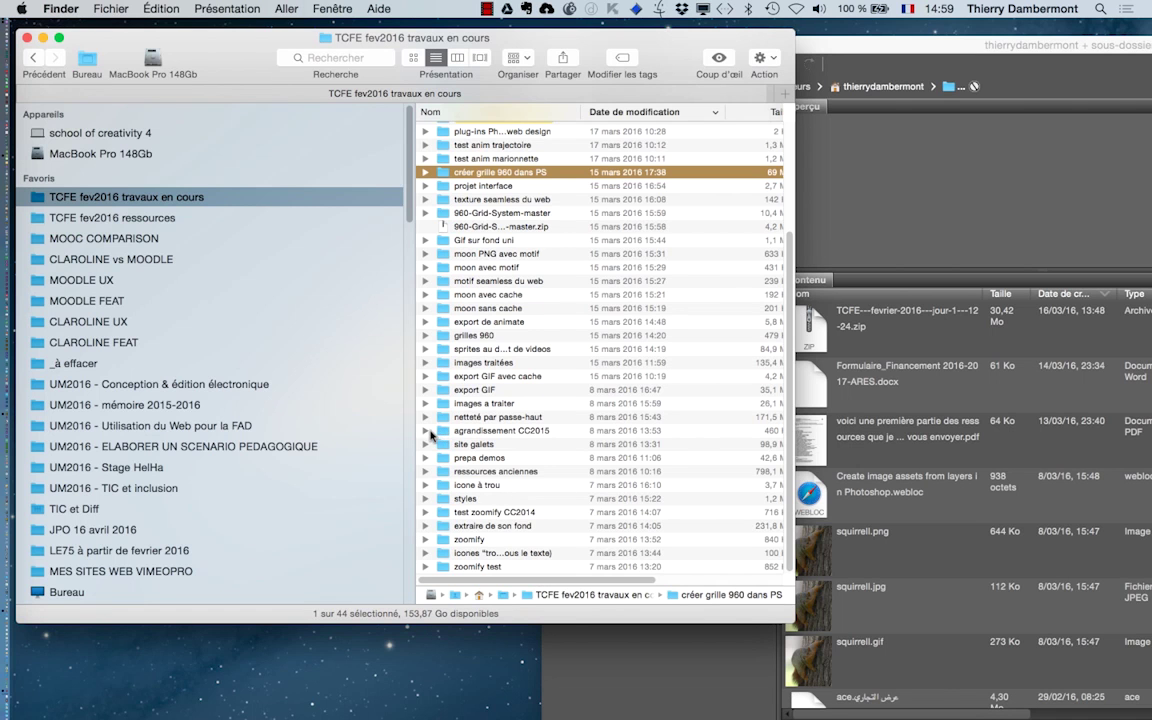
Inspect the contents of the agrandissement CC2015 and netteté par passe-haut folders in Finder, collapsing each again.
click(426, 431)
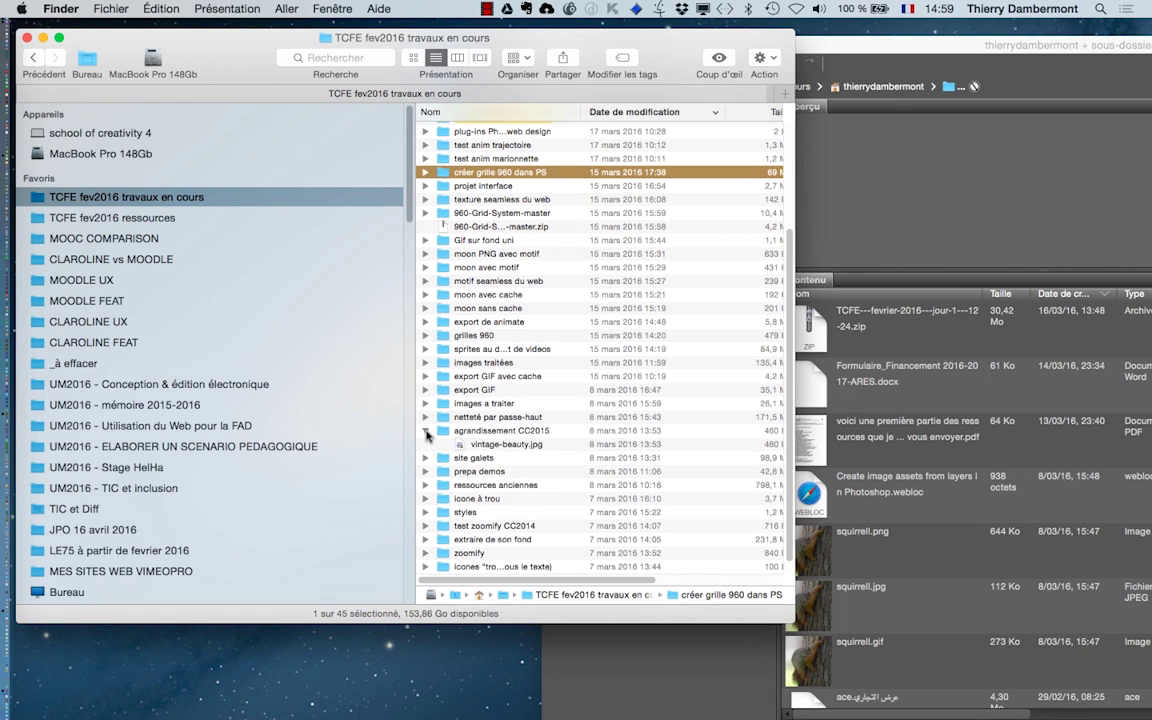
click(426, 431)
click(424, 417)
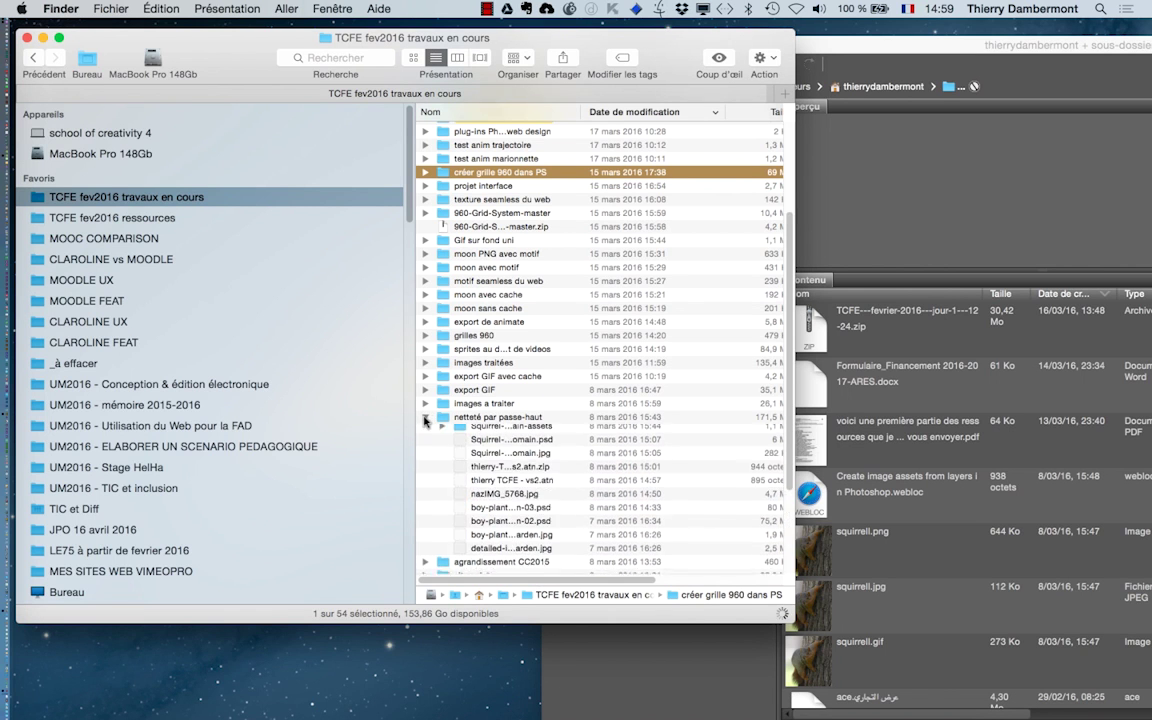
click(424, 418)
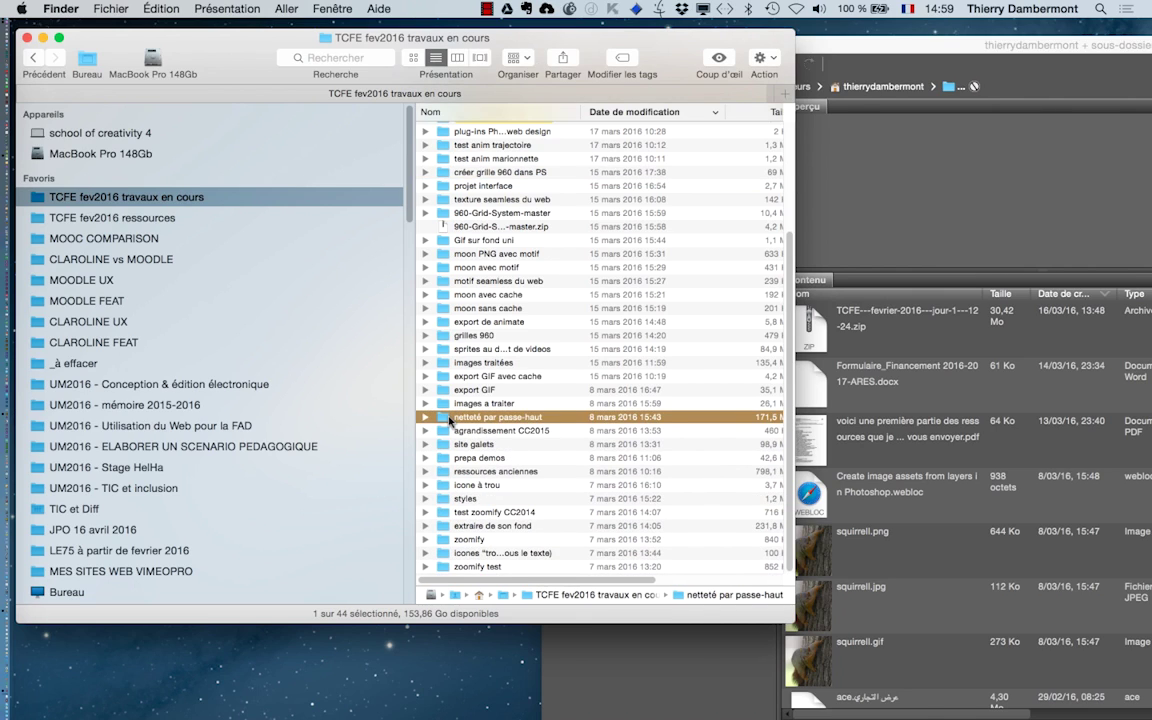
click(449, 418)
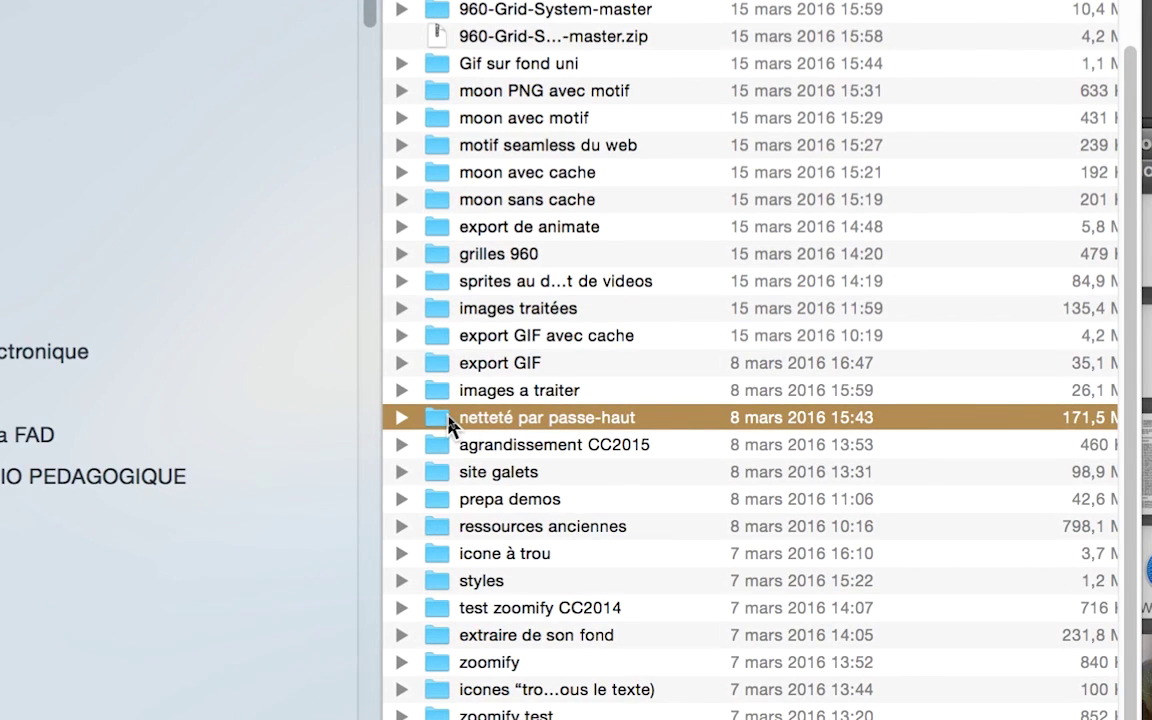
click(388, 417)
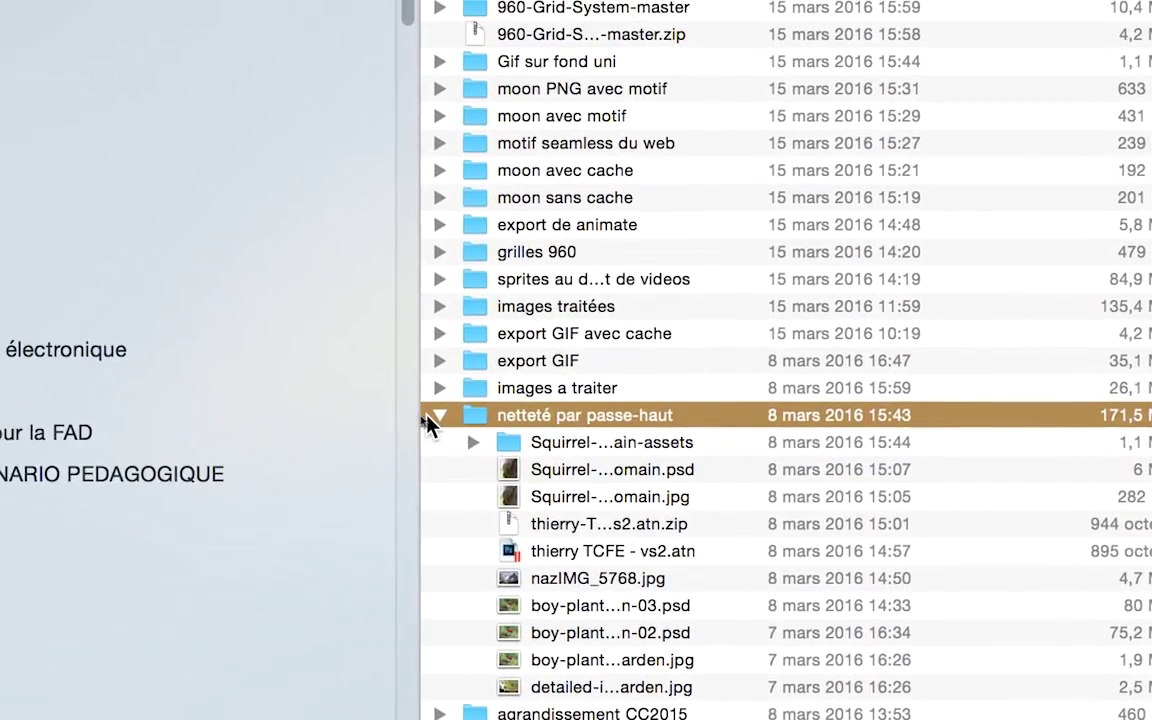
click(430, 418)
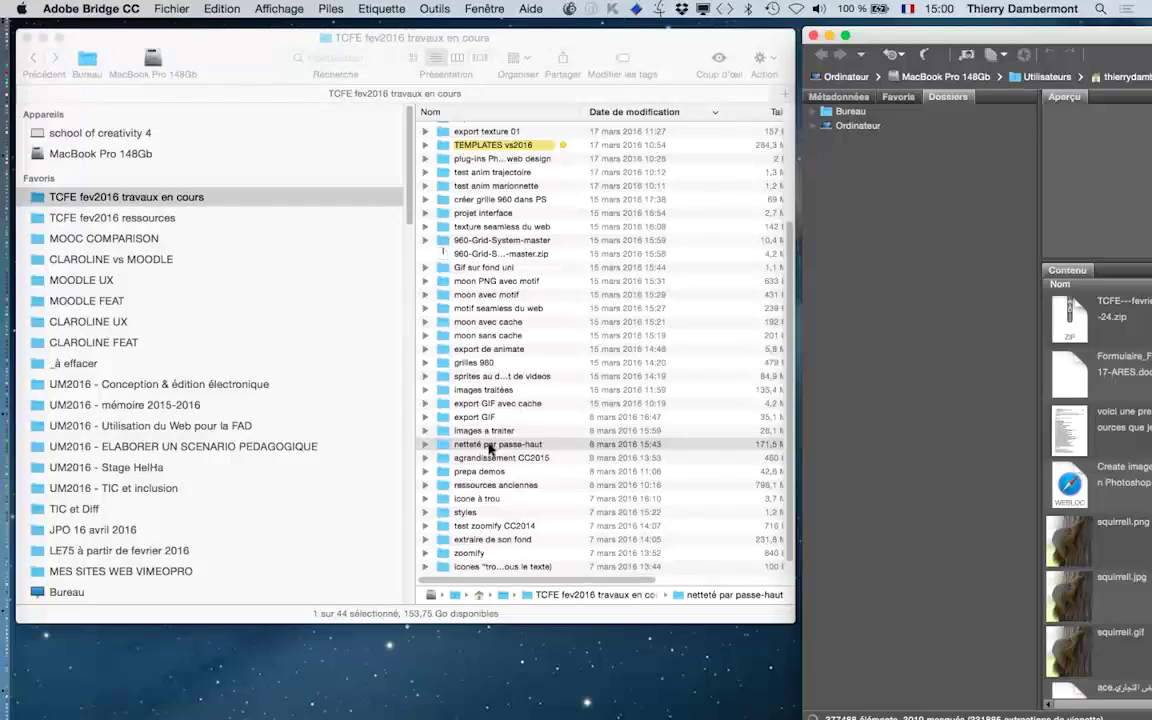
Open the netteté par passe-haut folder from Finder in Bridge and restore the Bridge window to full size.
drag(585, 415, 1109, 185)
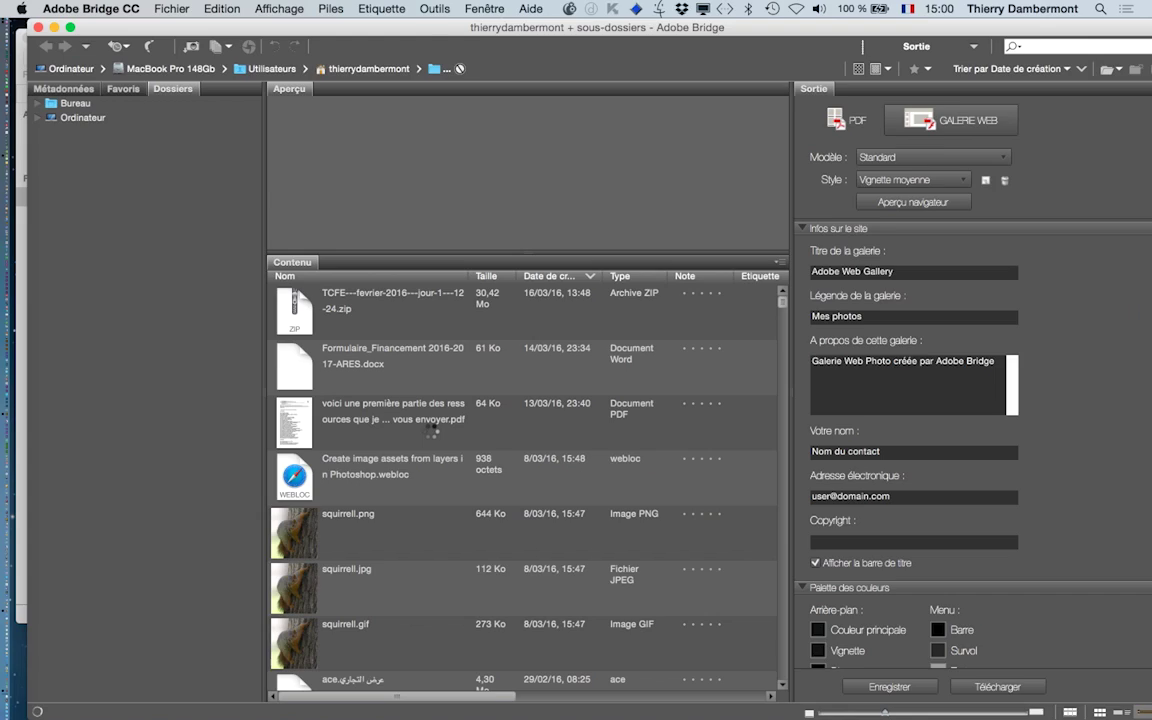
double_click(240, 24)
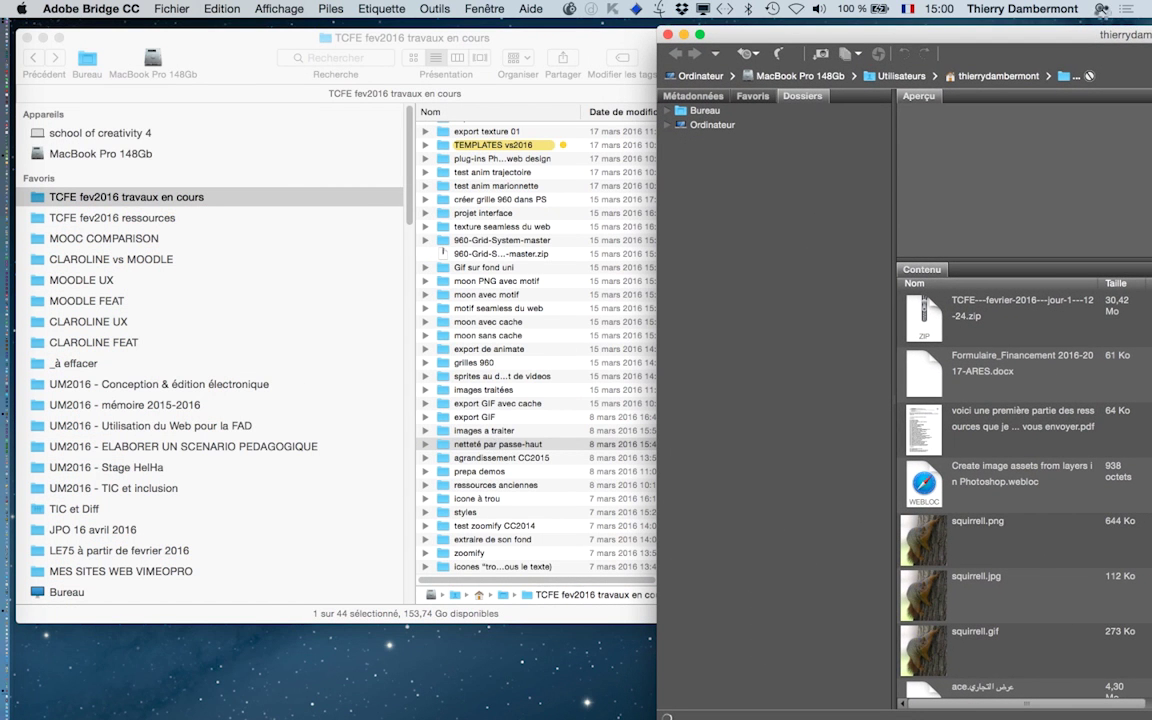
double_click(1070, 35)
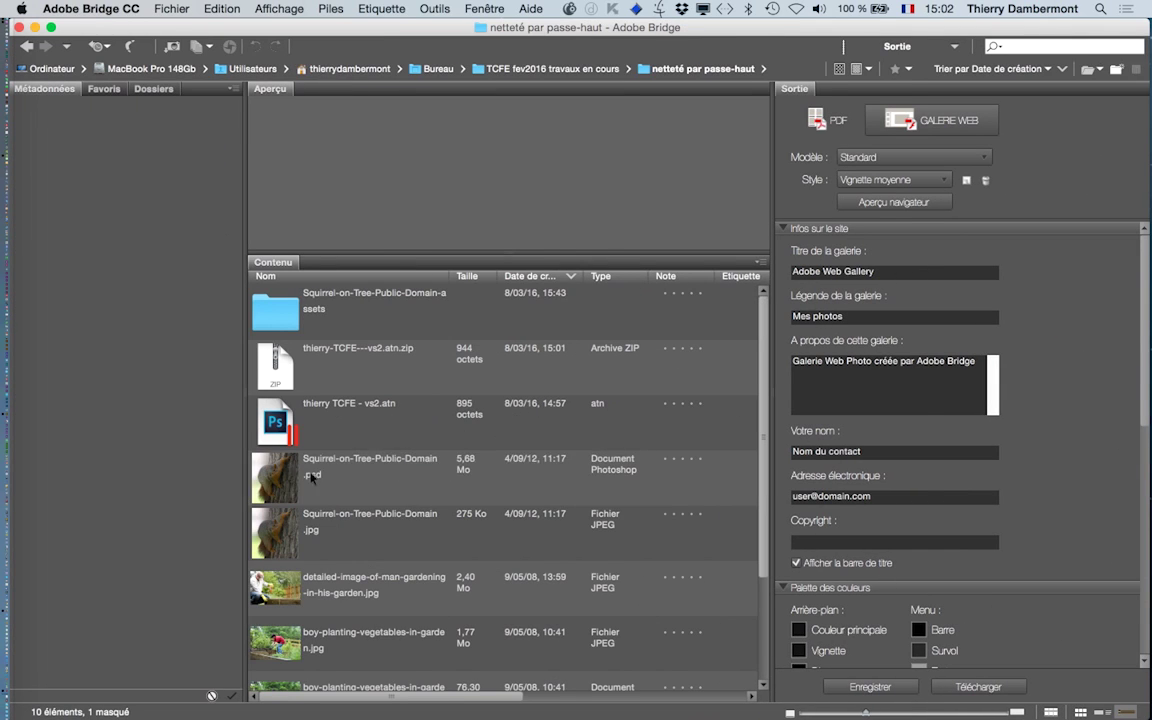
Preview the Squirrel-on-Tree-Public-Domain PSD and JPG files and detailed-image-of-man-gardening-in-his-garden.jpg.
click(300, 475)
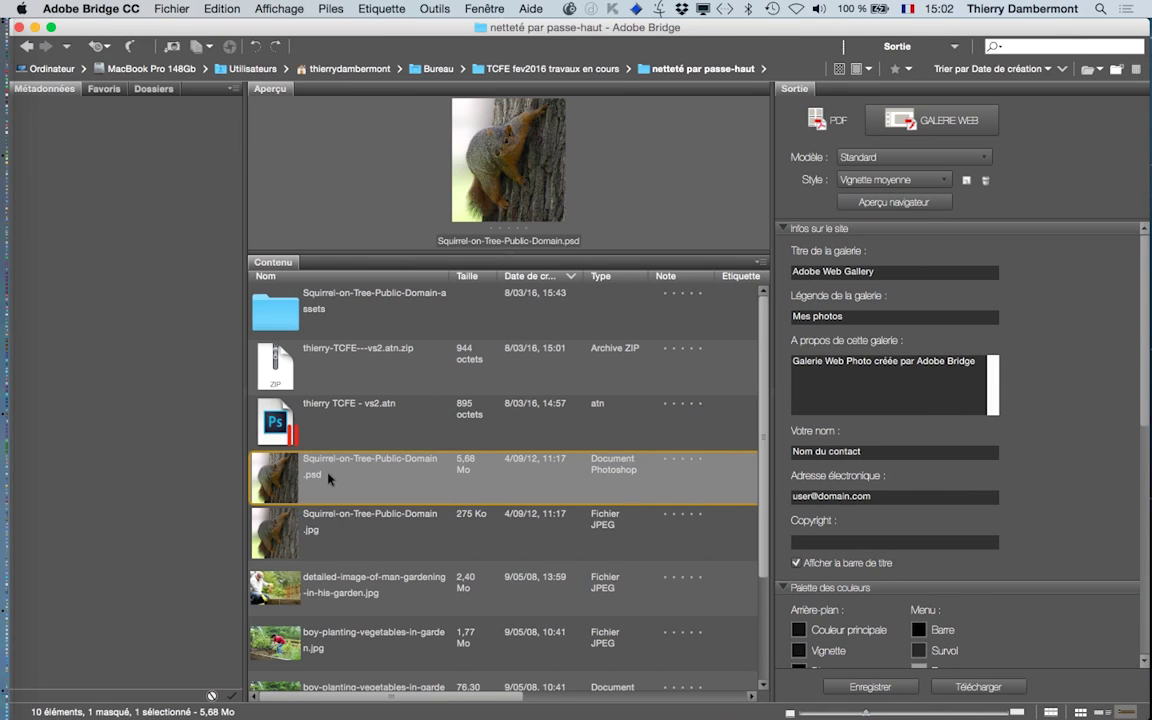
click(355, 516)
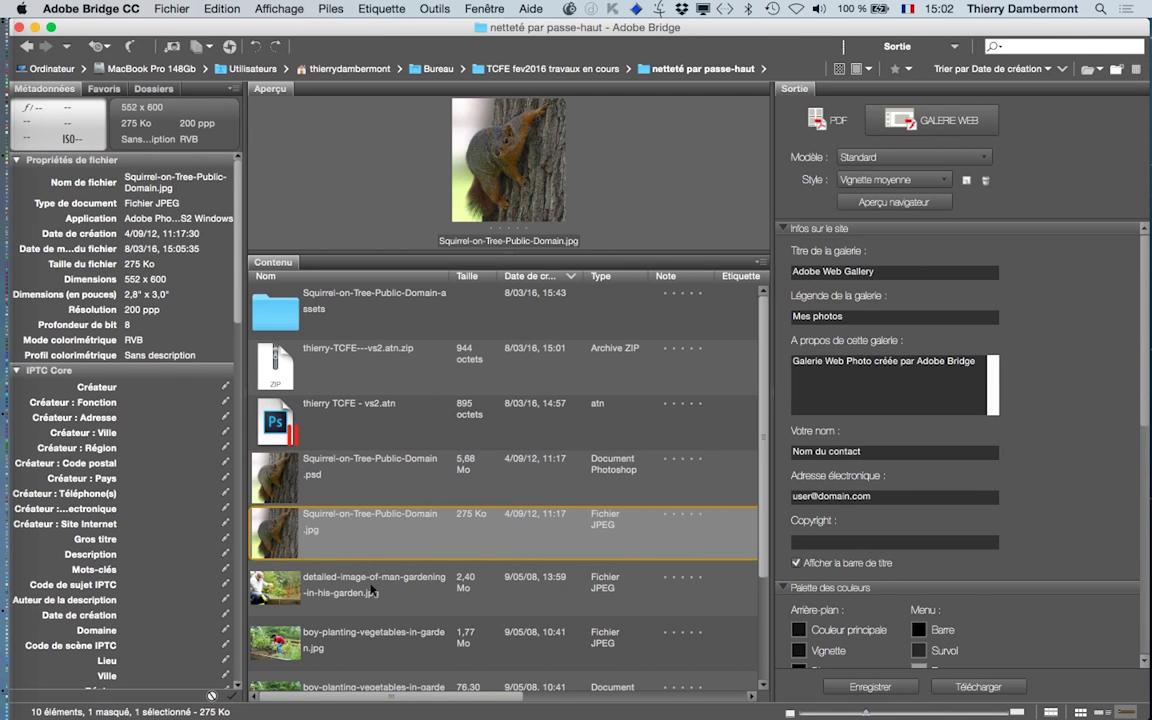
key(Down)
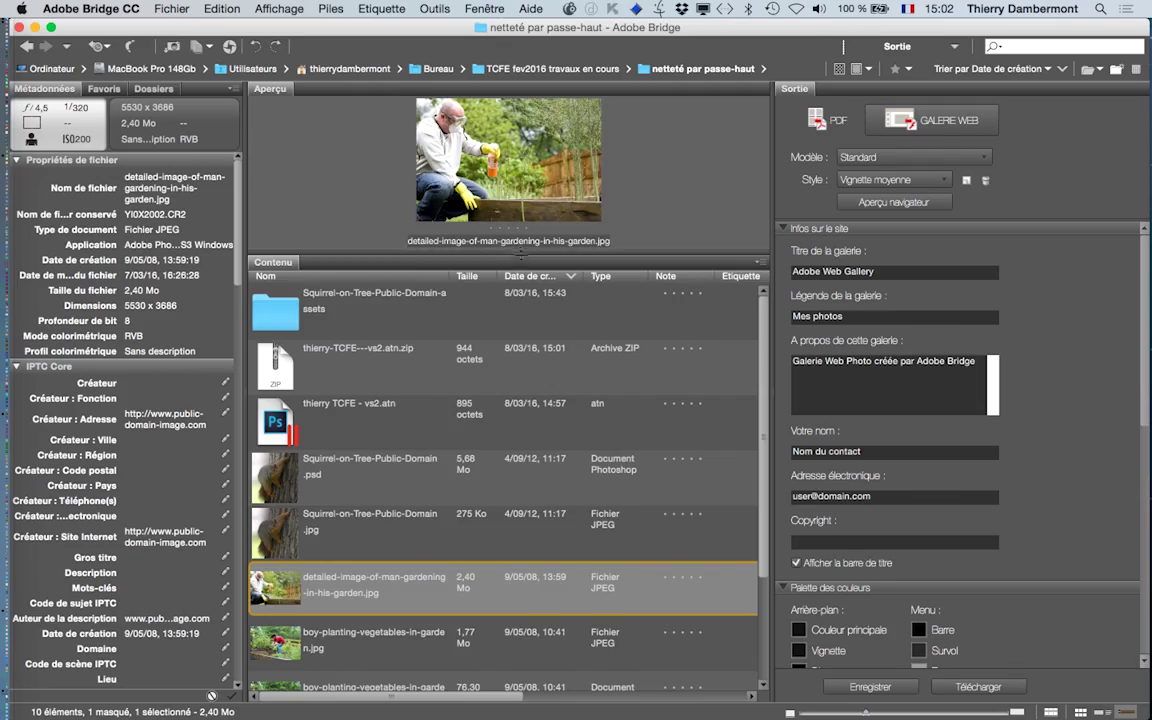
Enlarge the preview area and view the man-gardening photo briefly at full screen.
drag(520, 256, 520, 378)
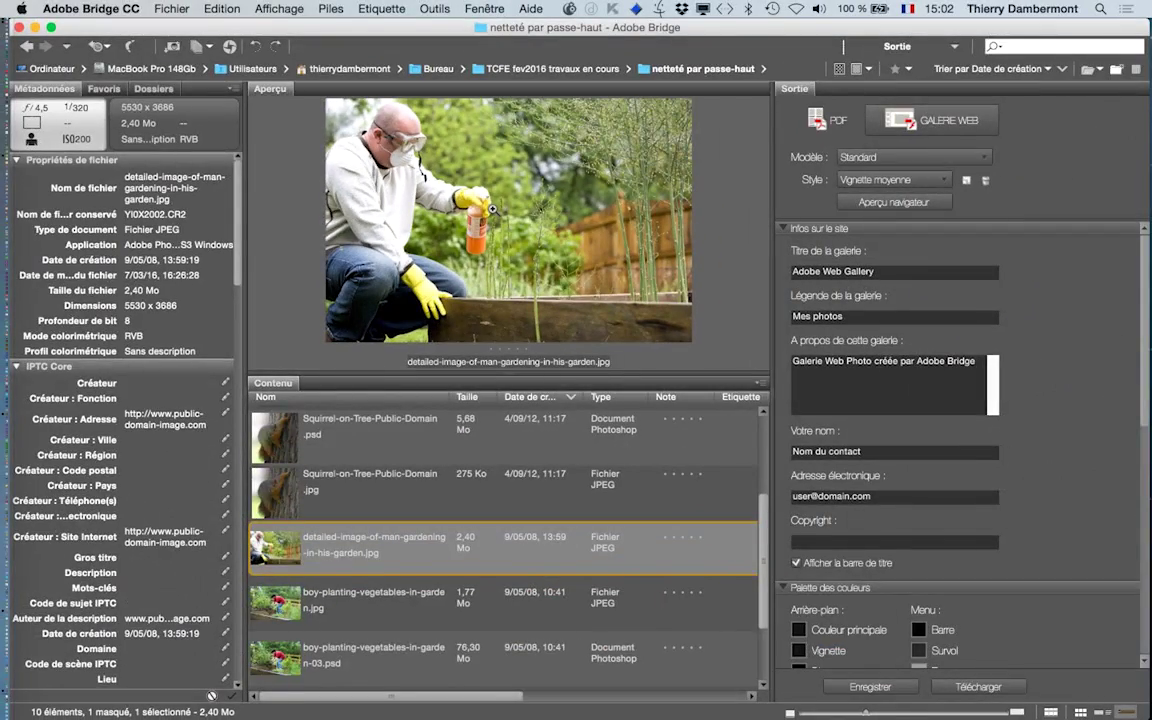
key(space)
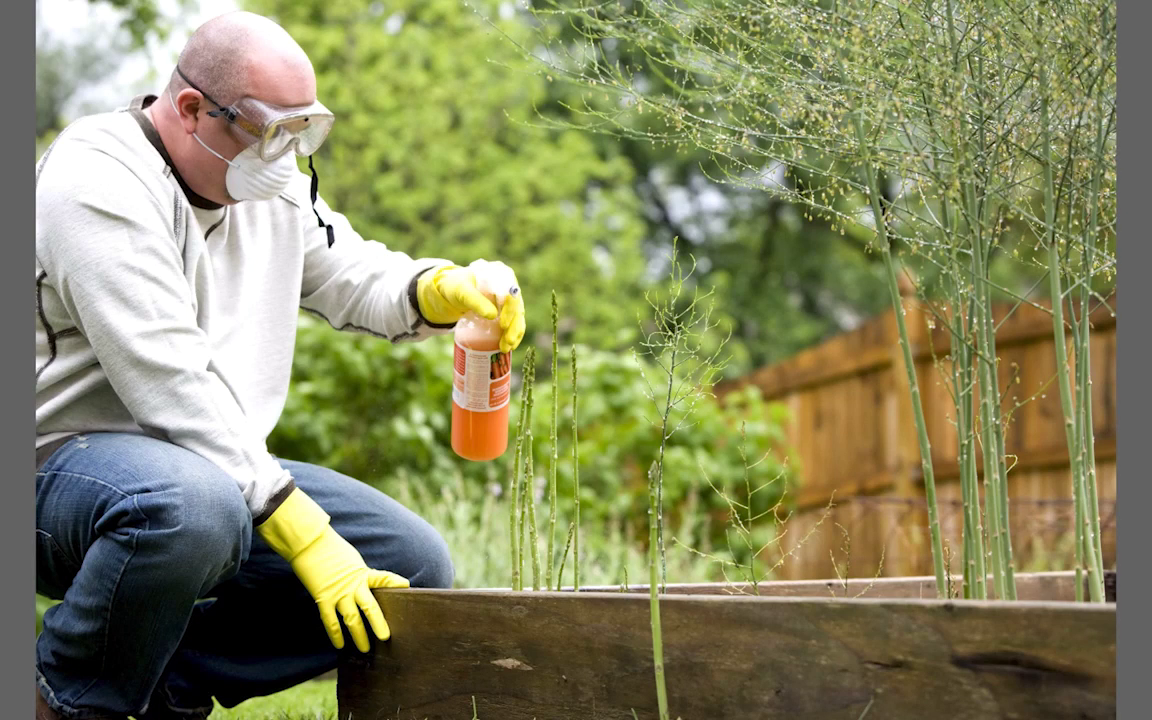
key(space)
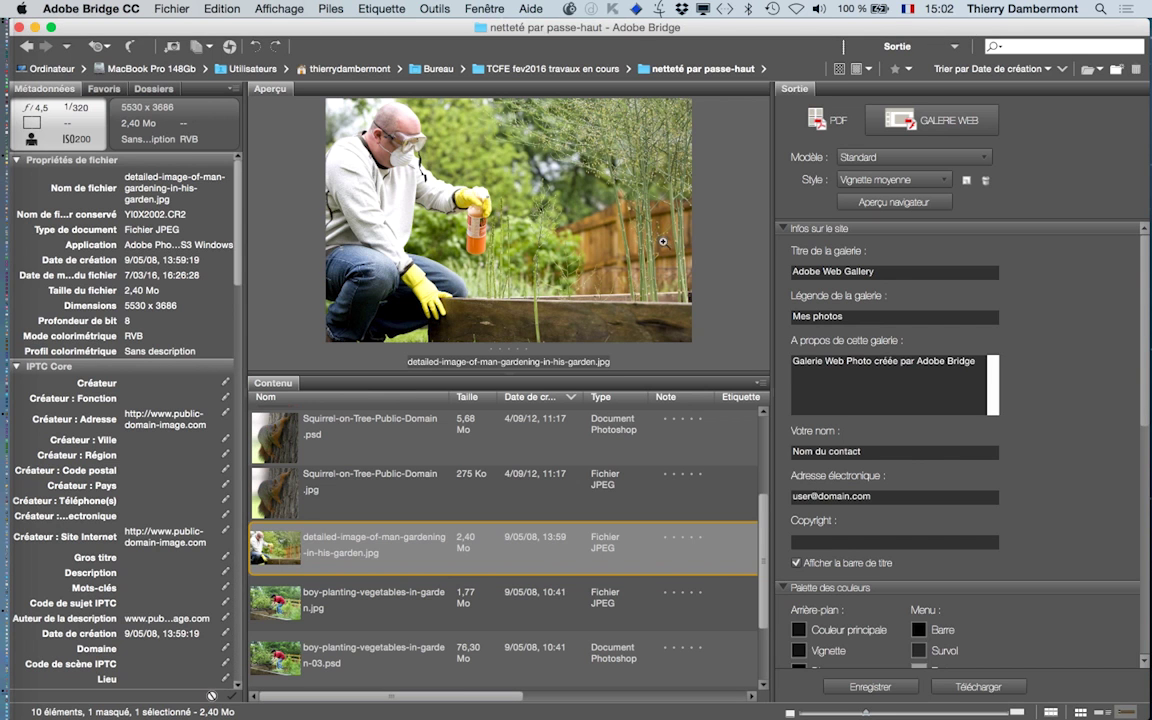
Browse the folder's images in the enlarged preview, including the boy-planting-vegetables files, both squirrel files and the man-gardening photo.
click(340, 655)
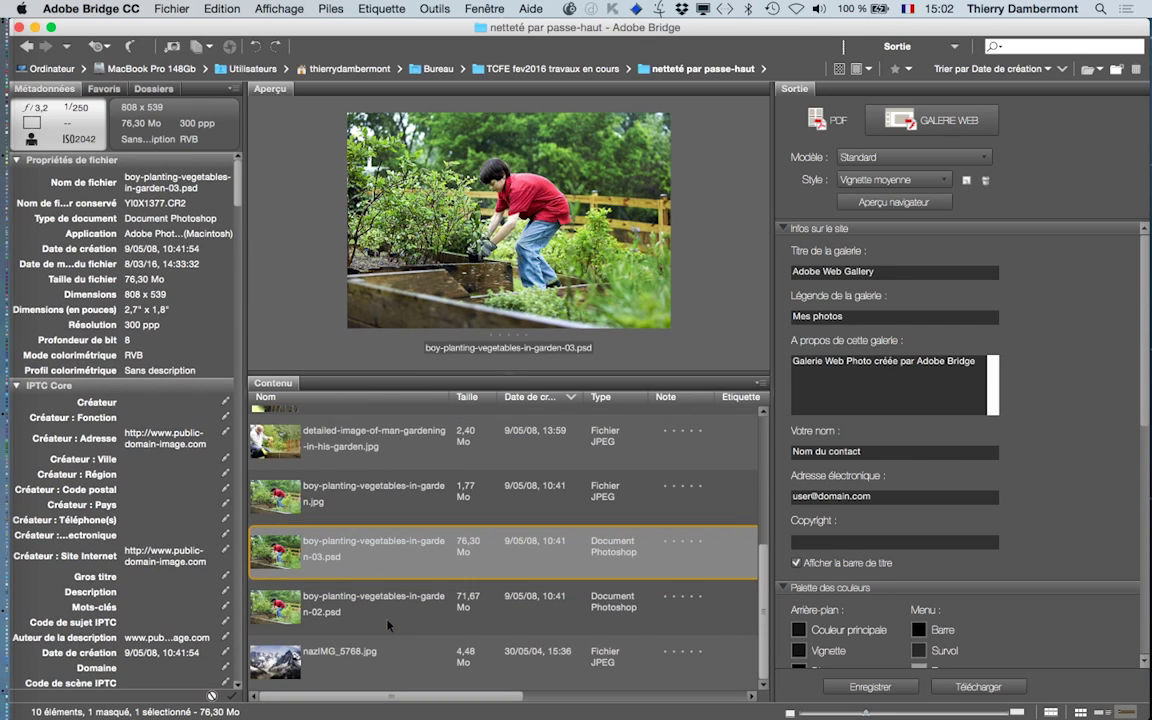
scroll(361, 661, up, 6)
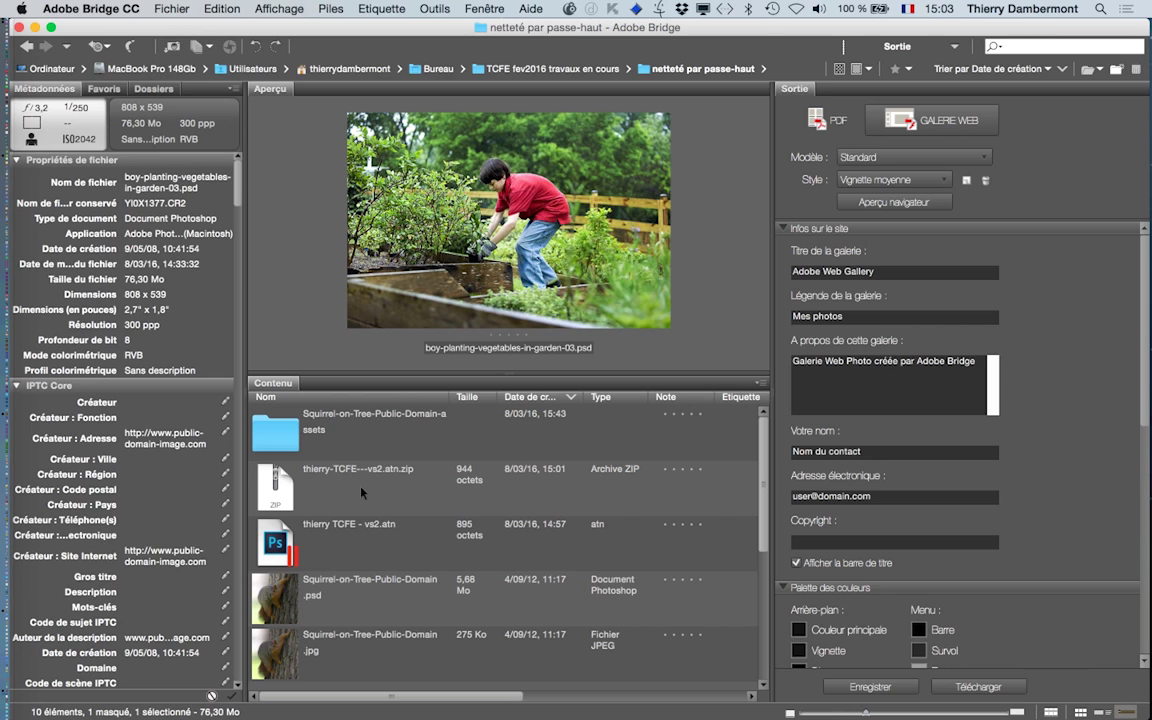
click(338, 598)
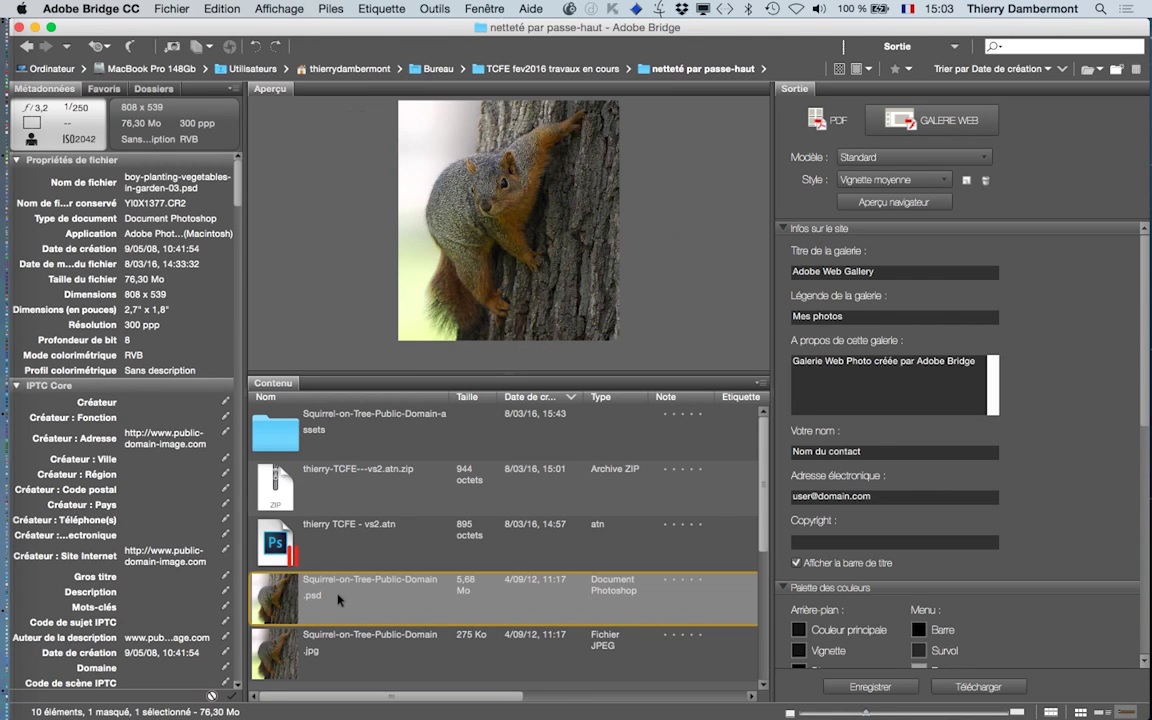
click(364, 639)
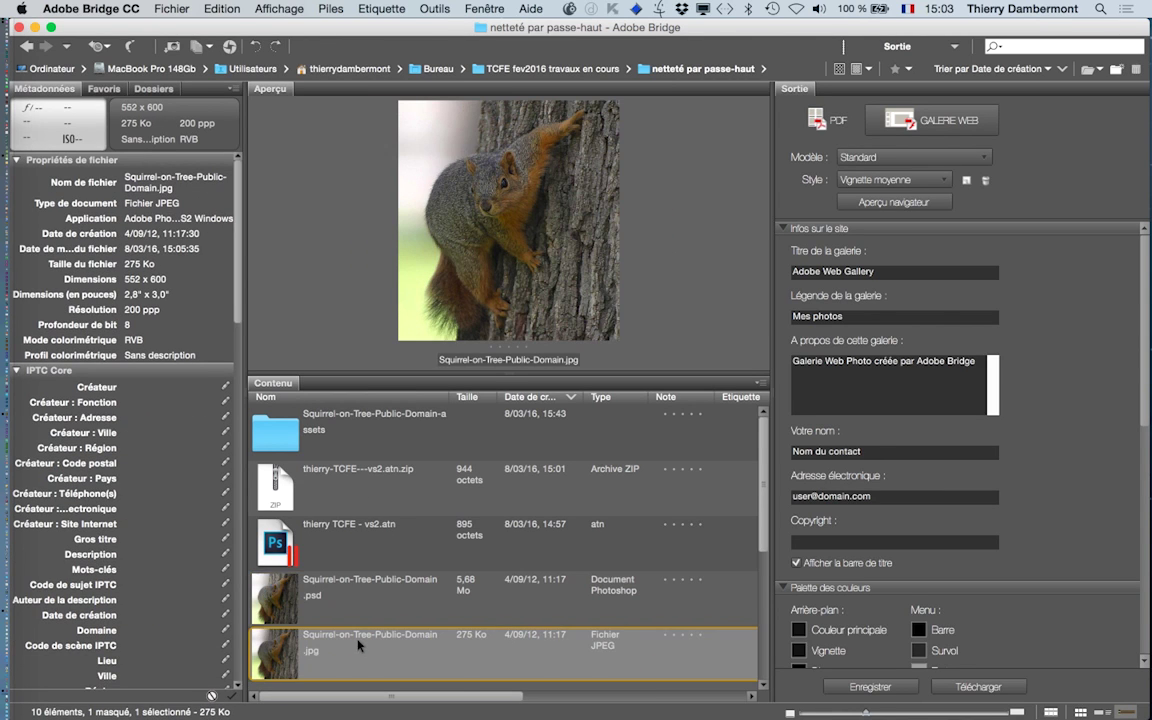
scroll(358, 645, down, 3)
click(359, 595)
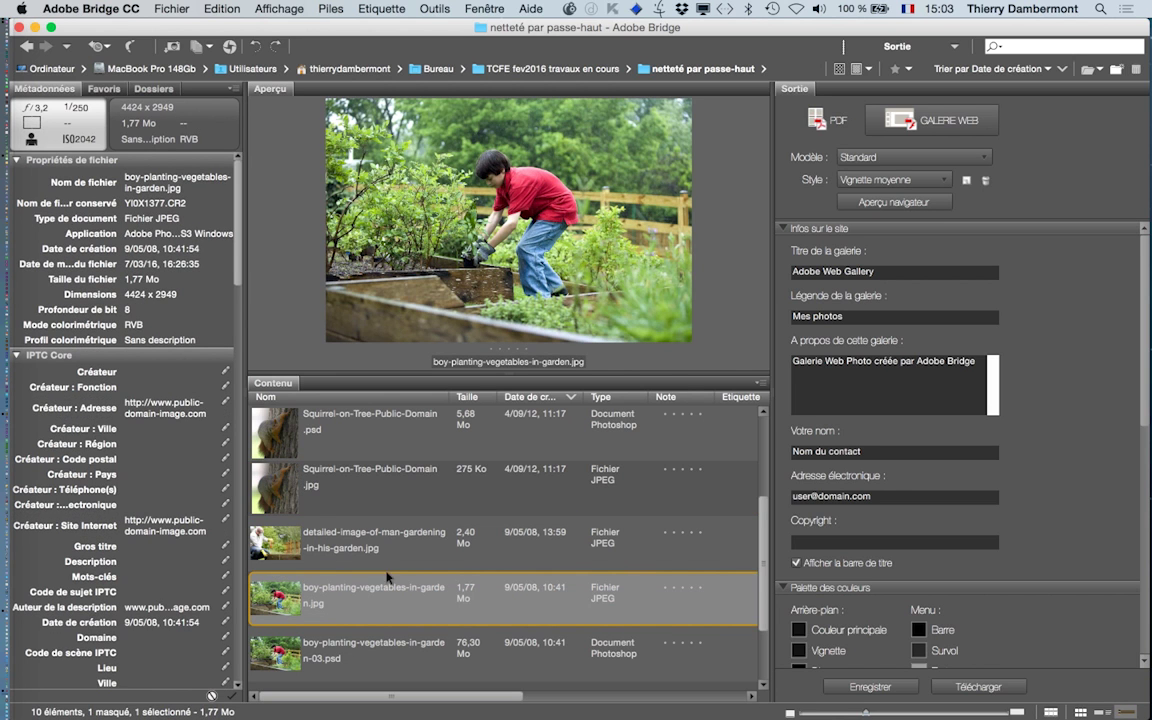
click(381, 548)
click(380, 490)
click(375, 435)
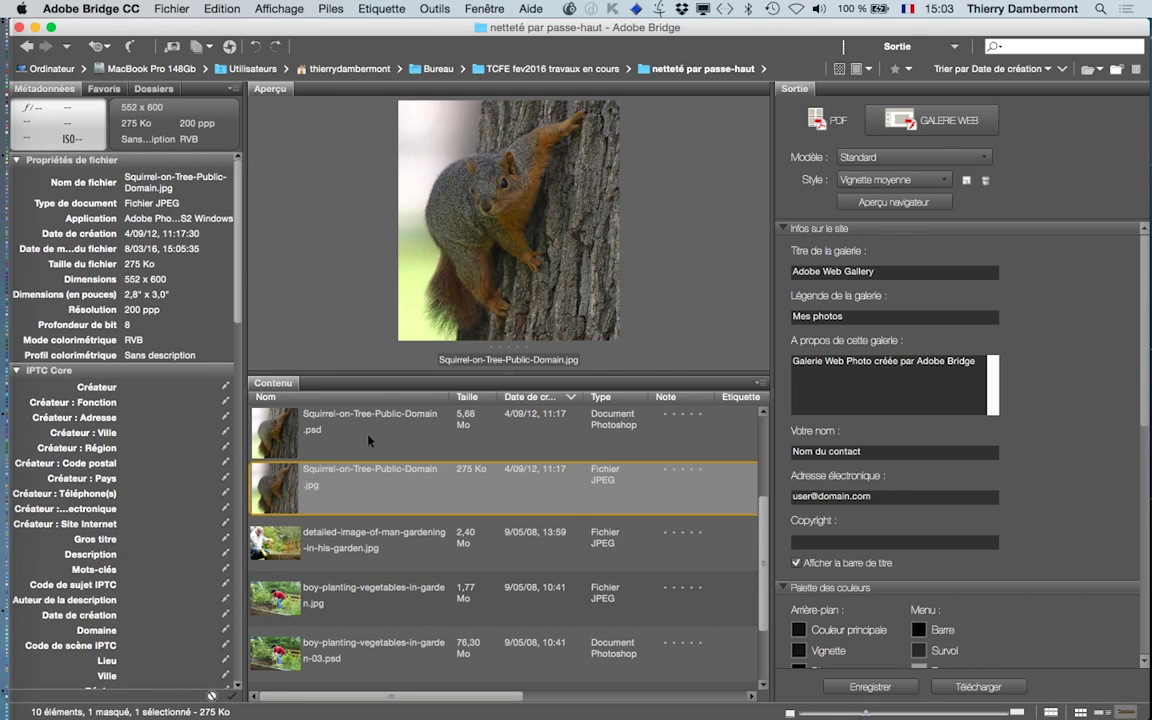
Preview boy-planting-vegetables-in-garden.jpg and boy-planting-vegetables-in-garden-03.psd.
click(370, 572)
click(366, 600)
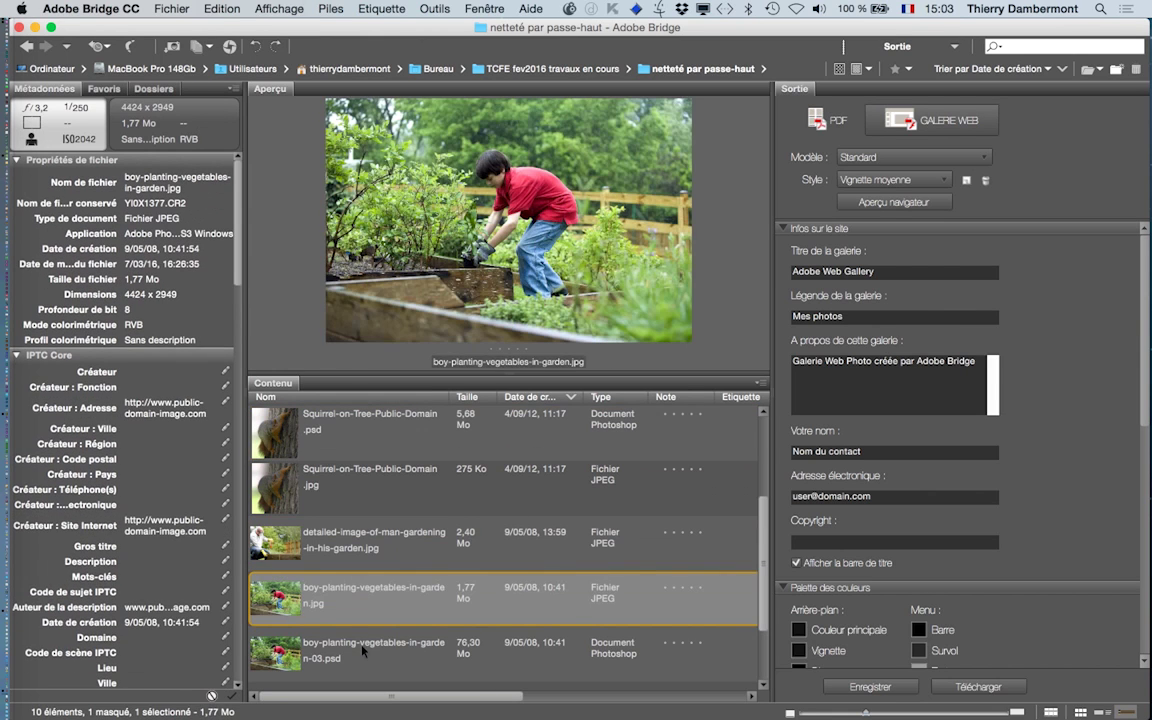
click(363, 652)
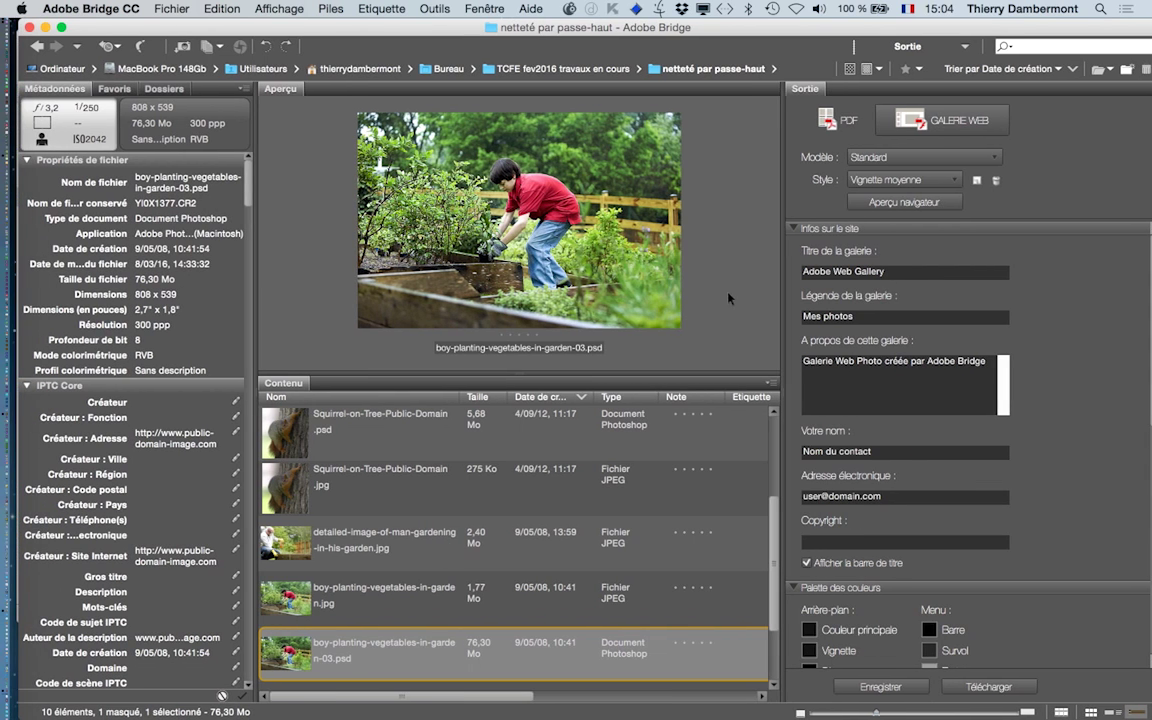
Hide subfolders from the netteté par passe-haut content list and check the remaining files.
scroll(534, 519, up, 5)
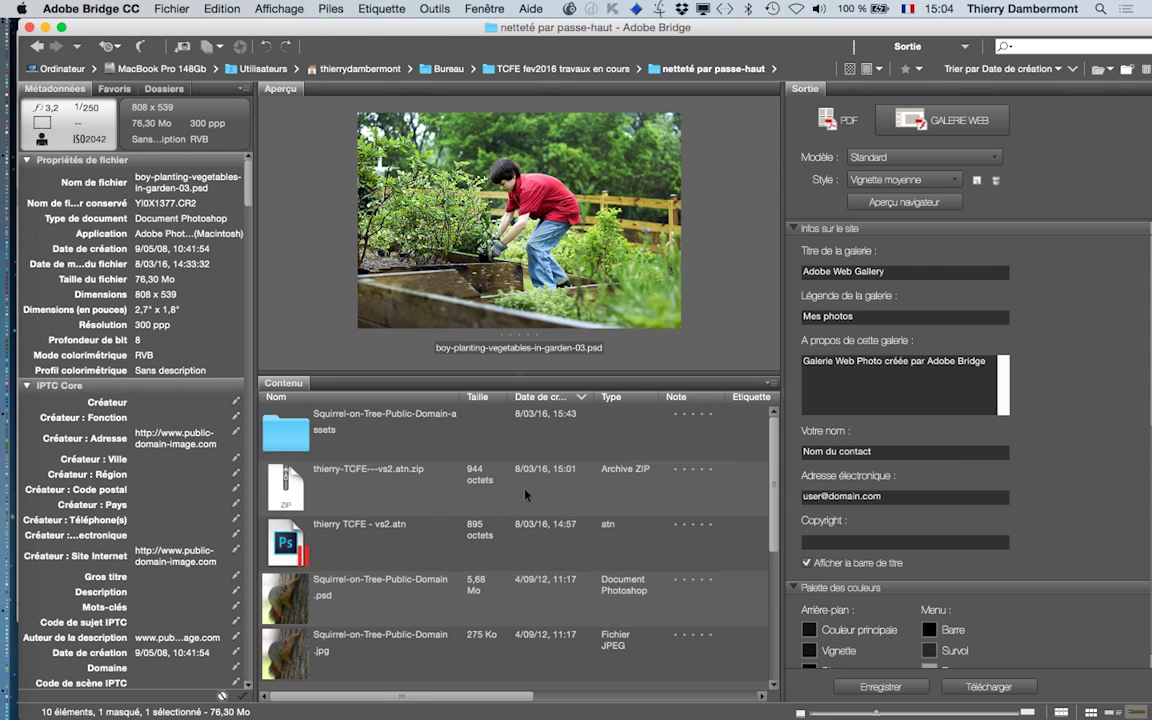
click(280, 9)
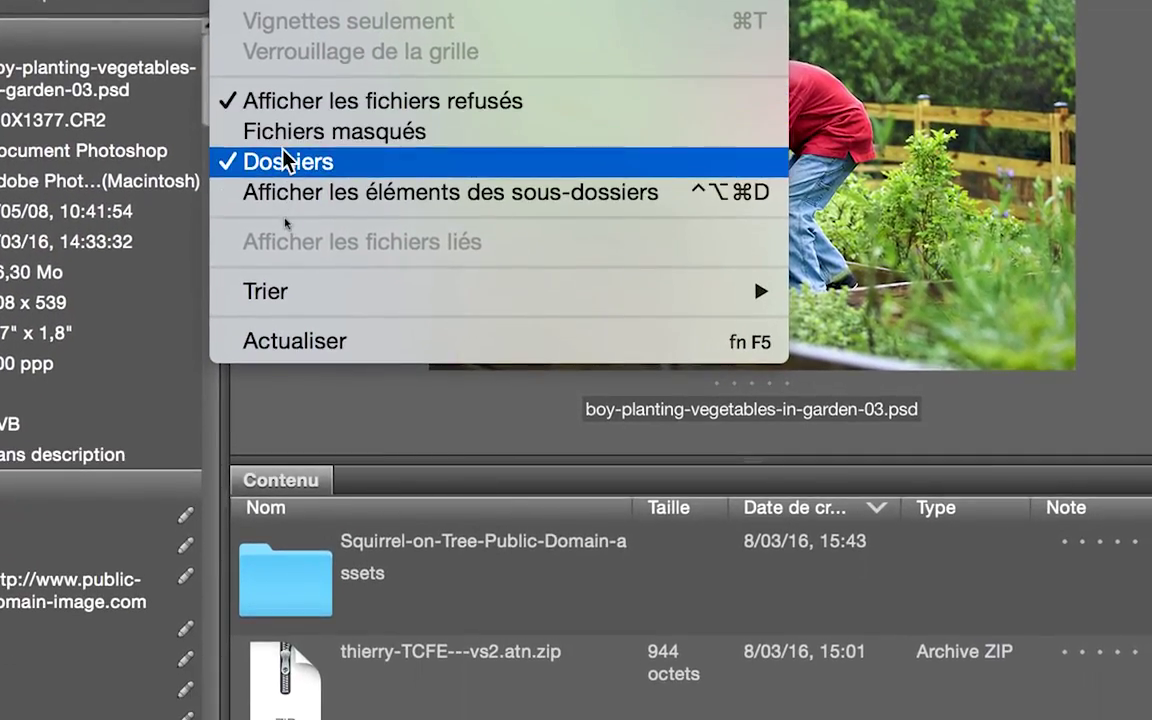
click(299, 448)
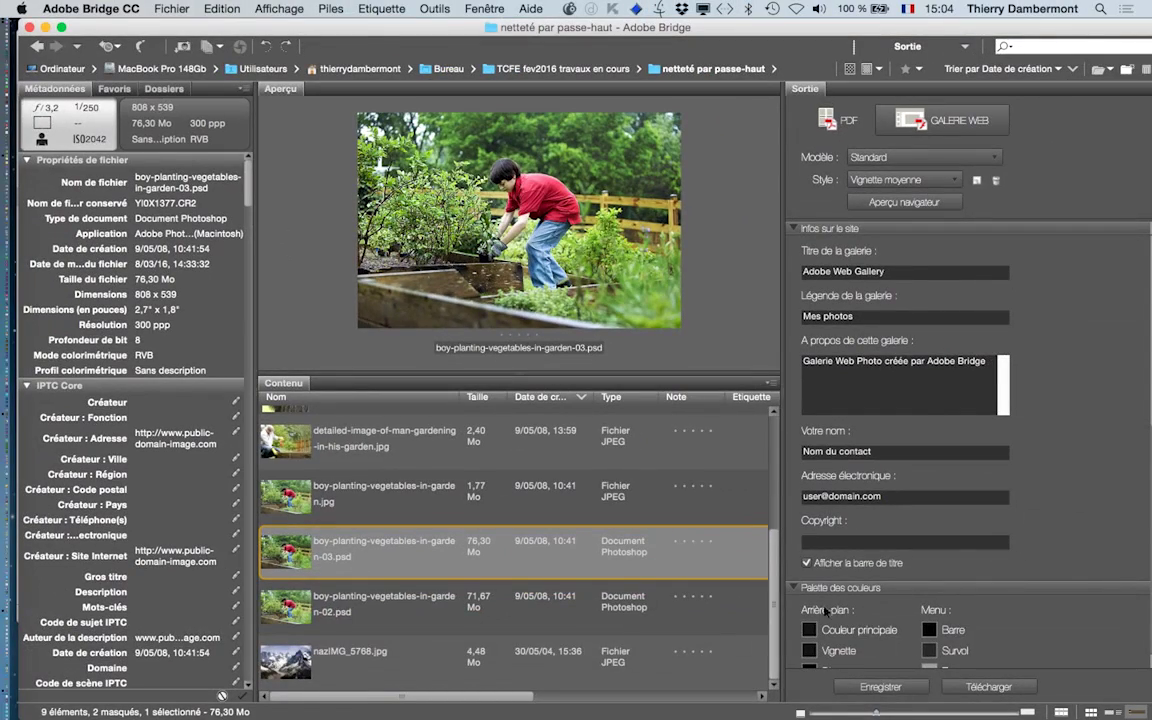
drag(772, 604, 758, 398)
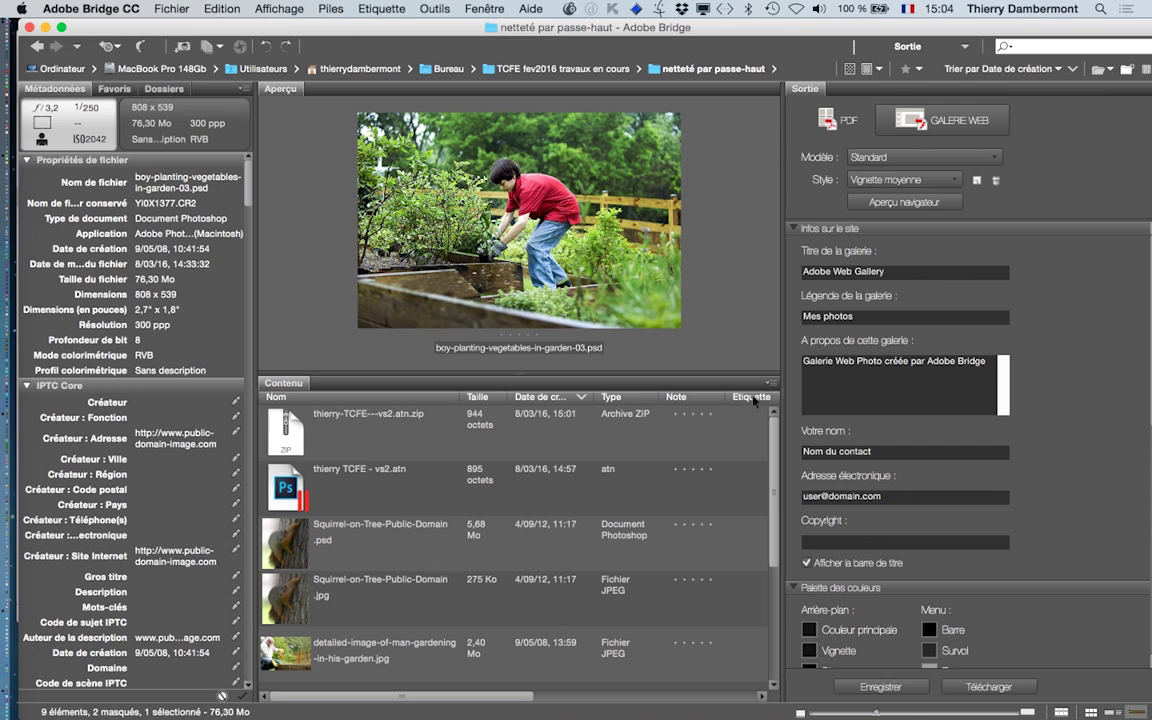
Display the Filtre panel and briefly try restricting the content to atn files.
click(467, 8)
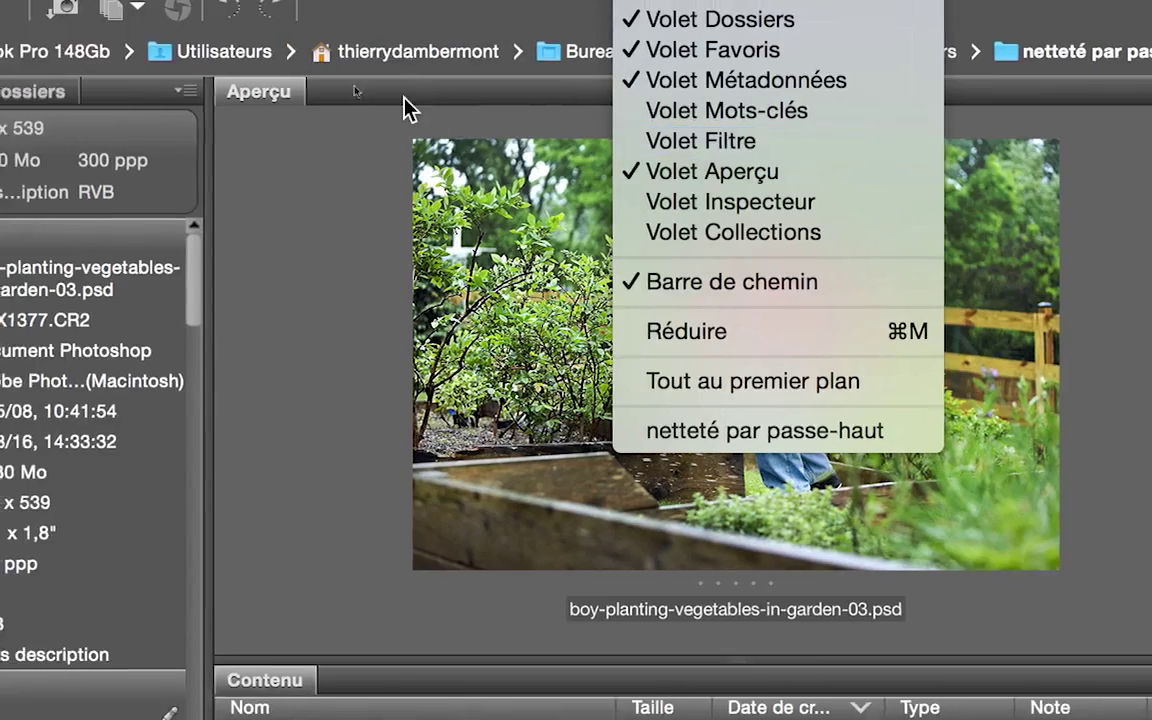
mouse_move(432, 14)
mouse_move(570, 18)
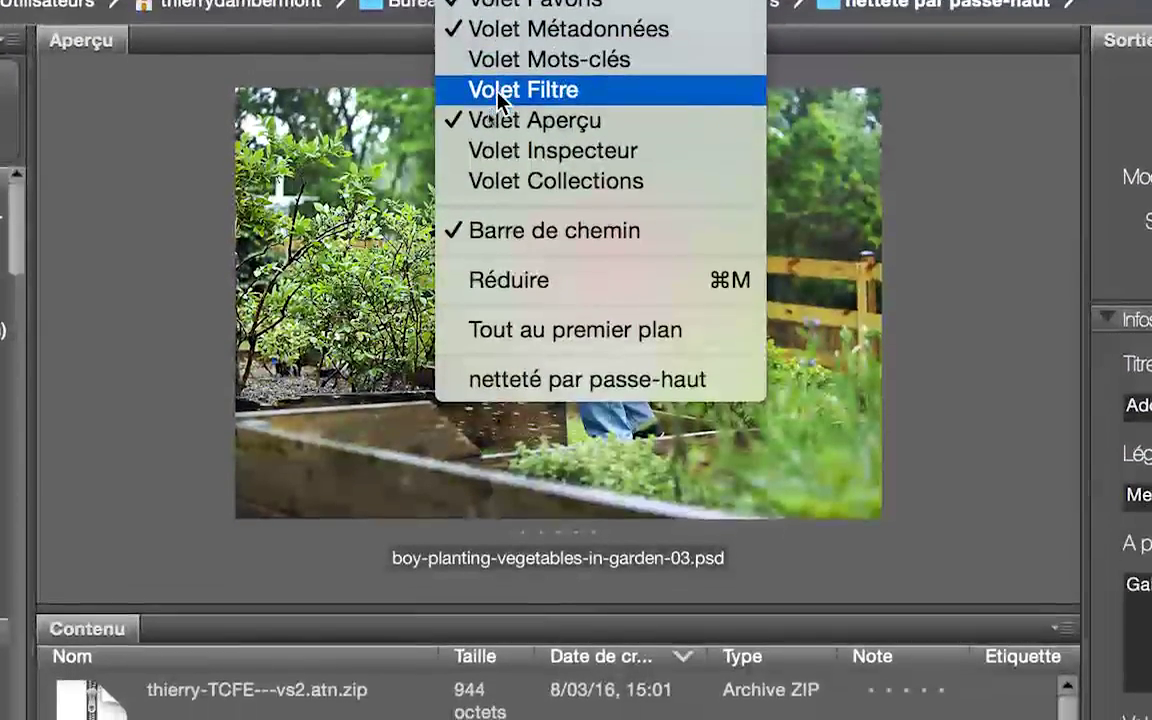
click(500, 96)
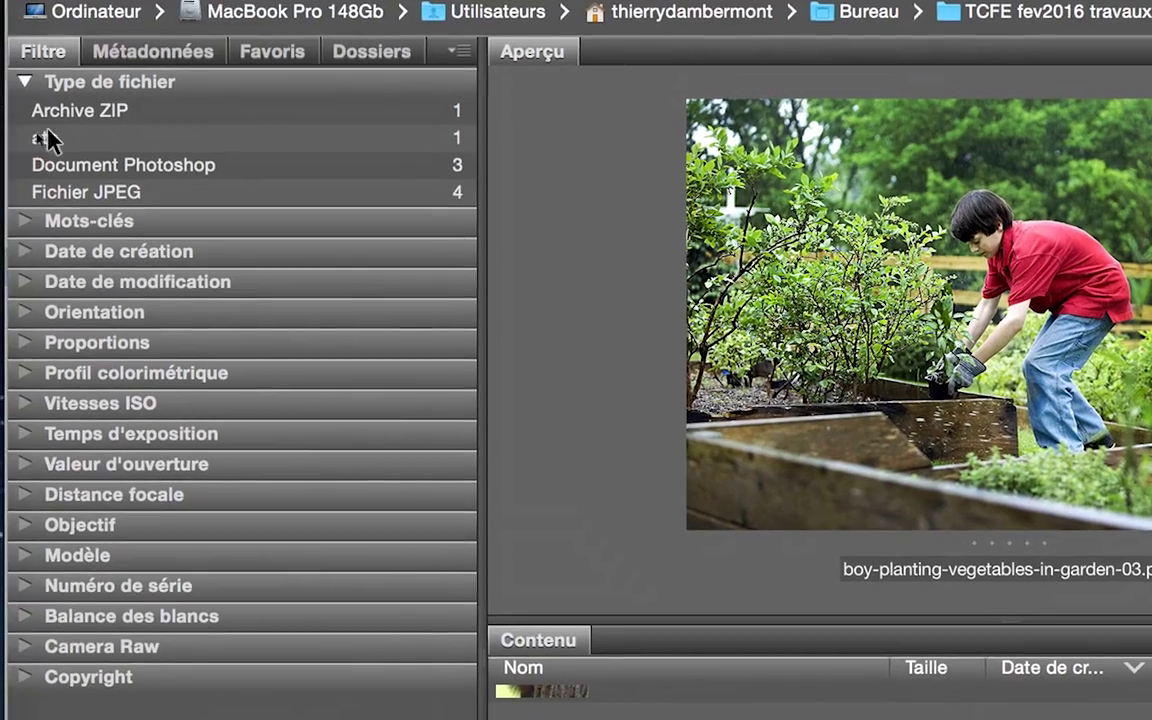
click(47, 136)
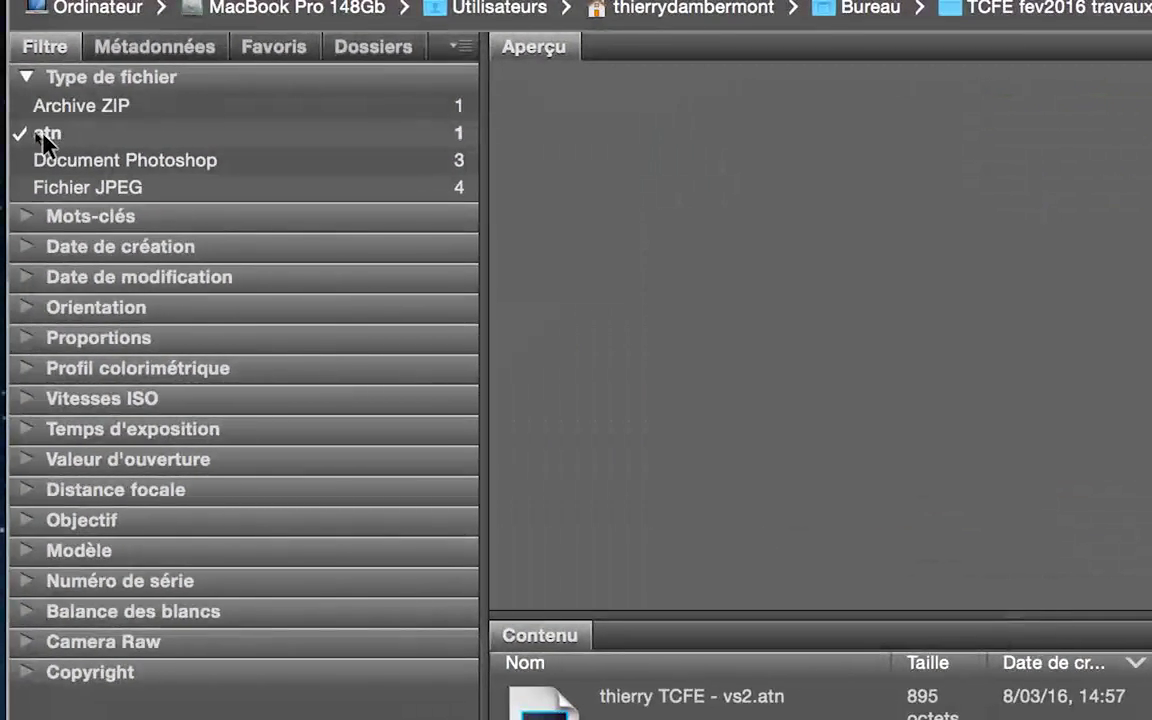
click(43, 136)
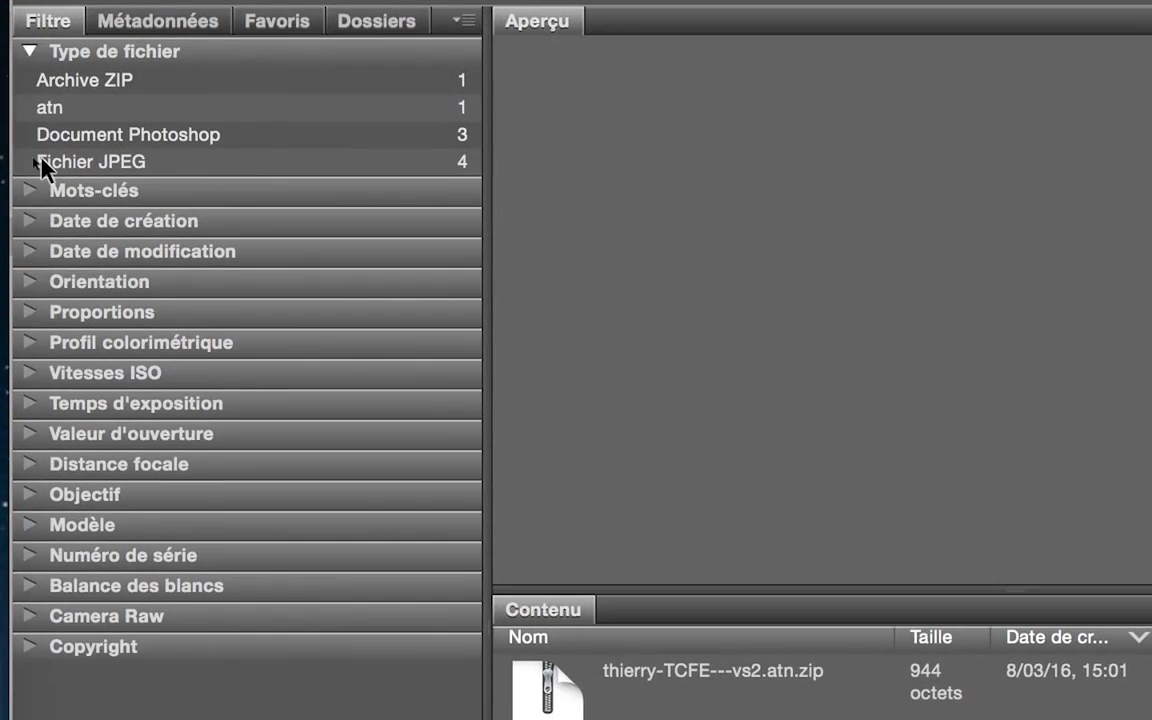
Filter the content to Fichier JPEG and Document Photoshop file types, and enlarge the content list by shrinking the preview area.
click(37, 190)
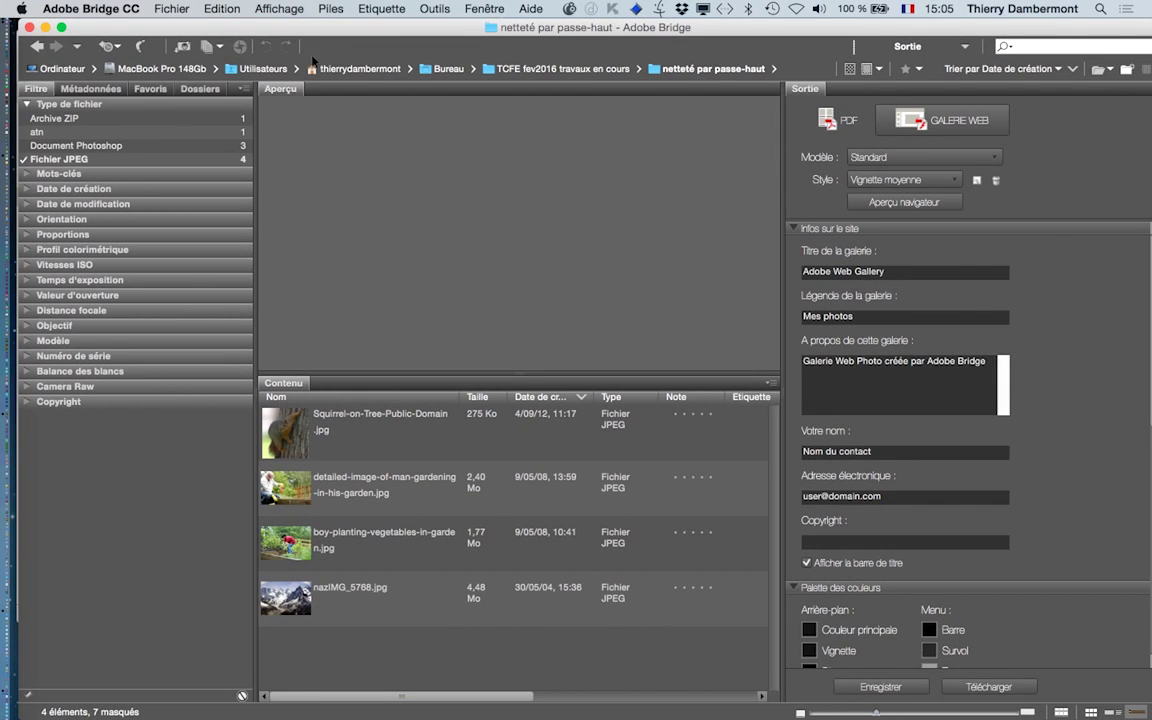
click(272, 8)
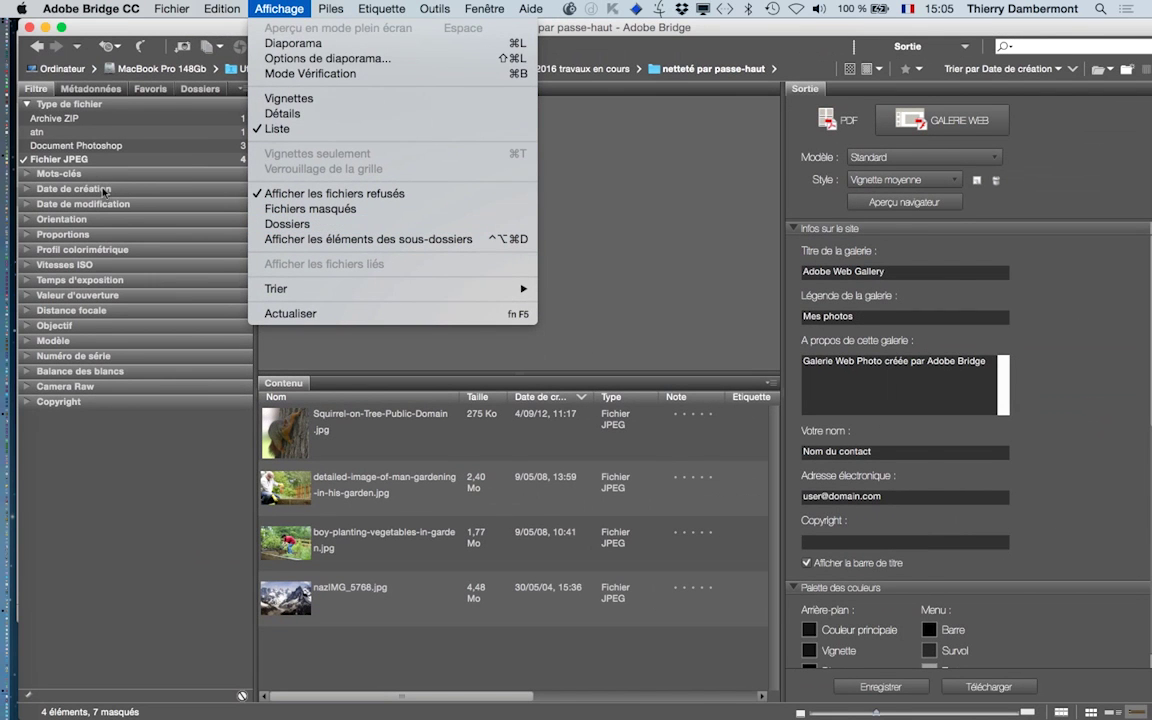
click(44, 94)
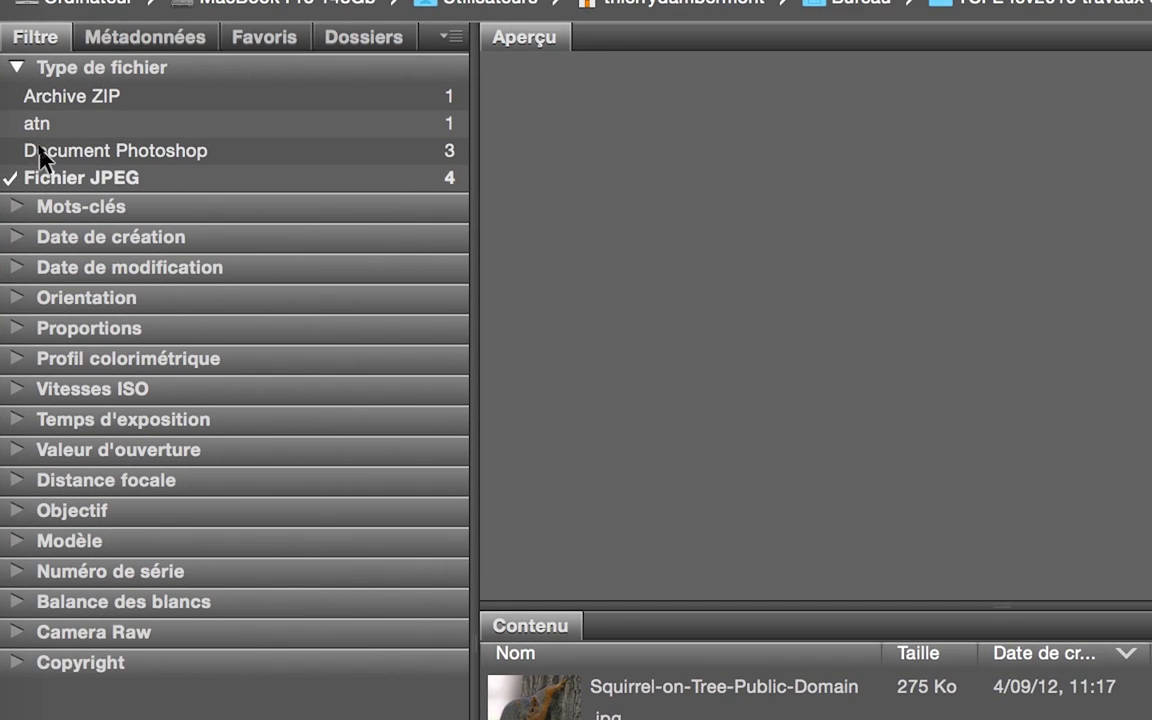
click(33, 130)
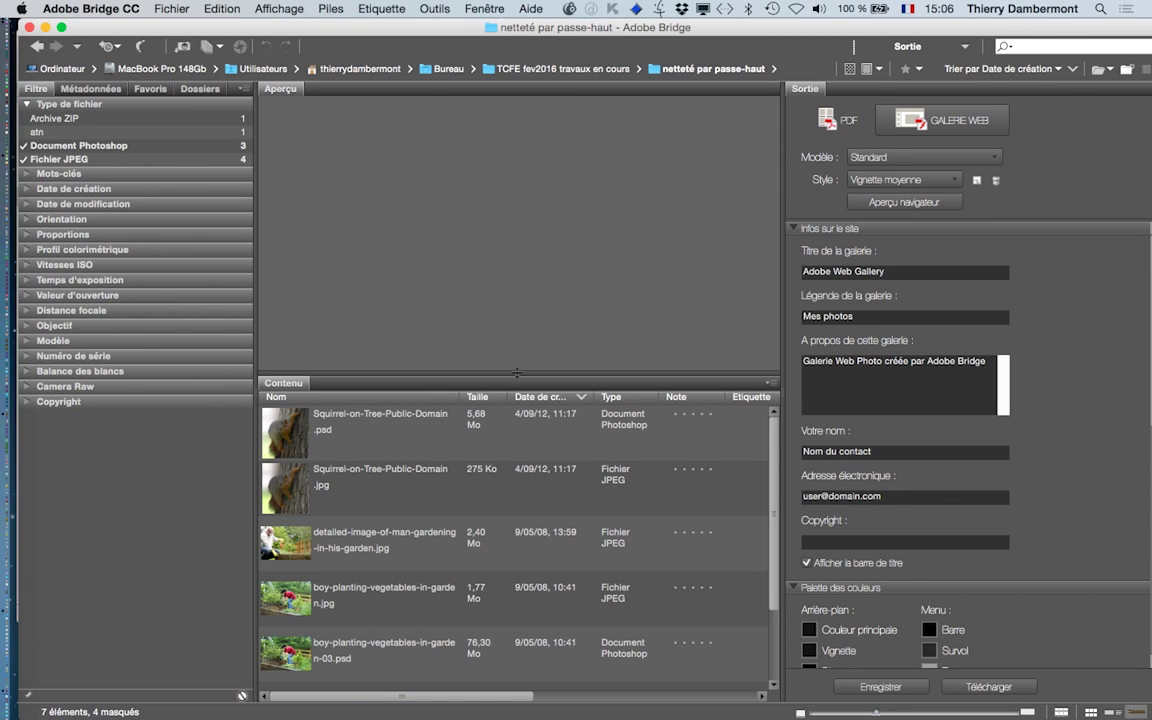
drag(517, 372, 484, 222)
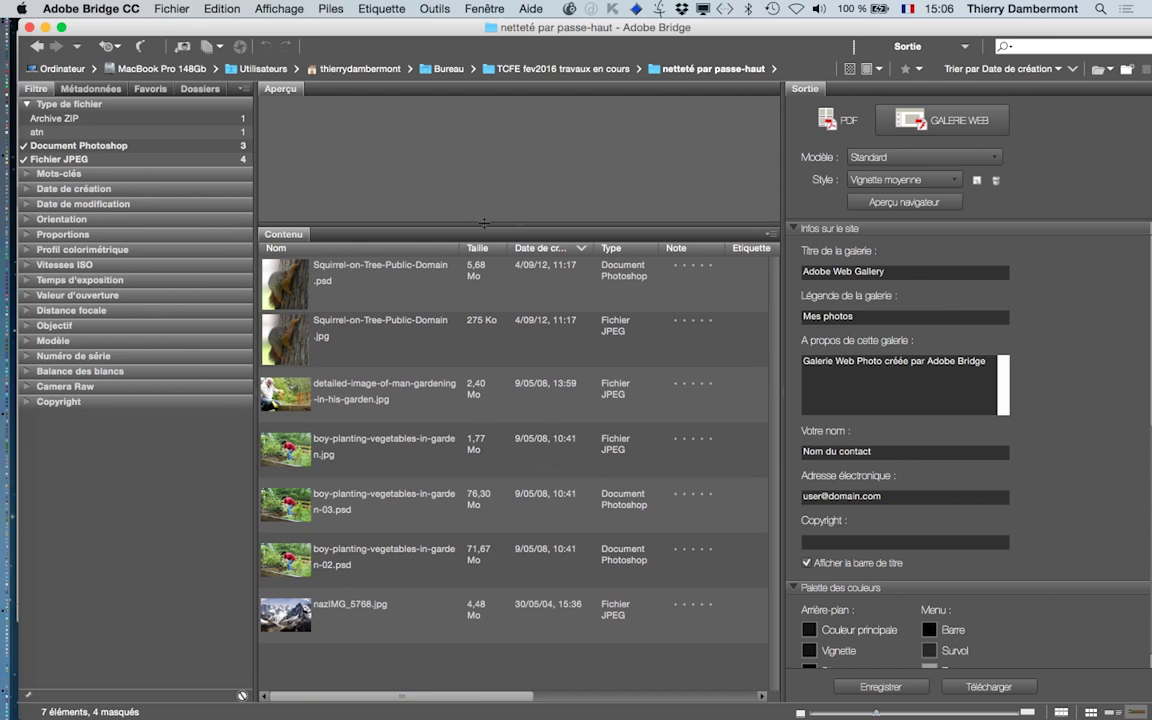
Switch to Finder, hide the other applications and widen the Finder window to show all file columns.
key(super+Tab)
key(super+Tab)
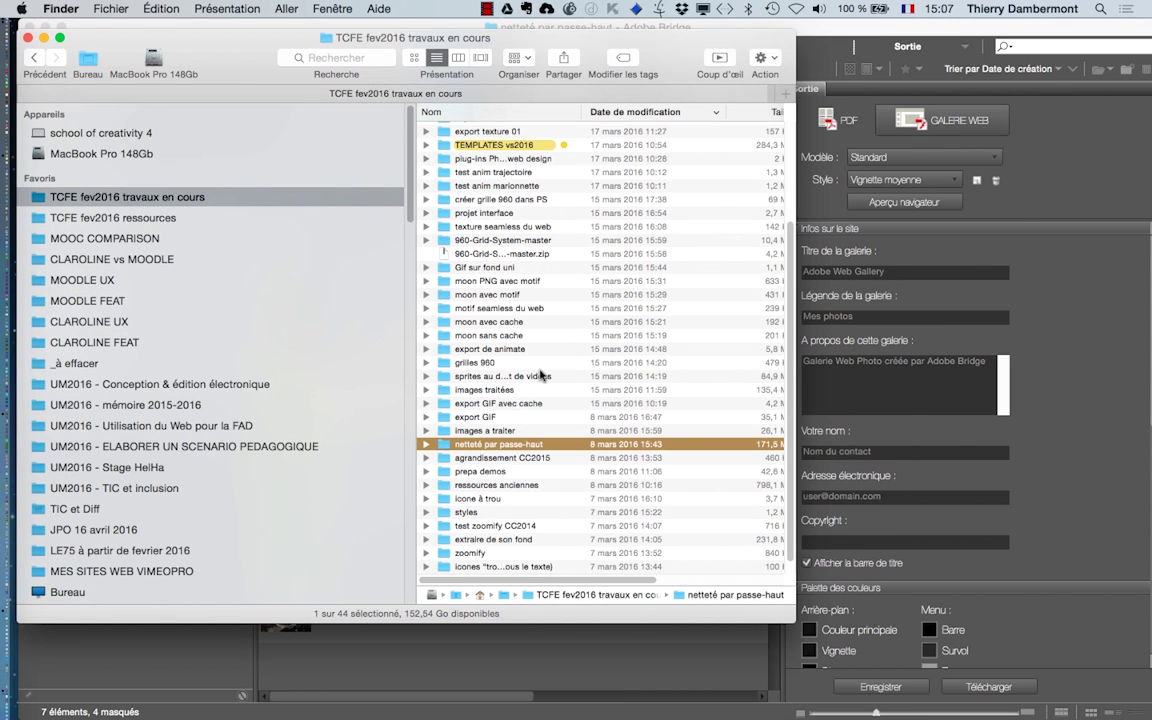
key(alt+super+h)
drag(795, 625, 988, 645)
scroll(537, 160, up, 3)
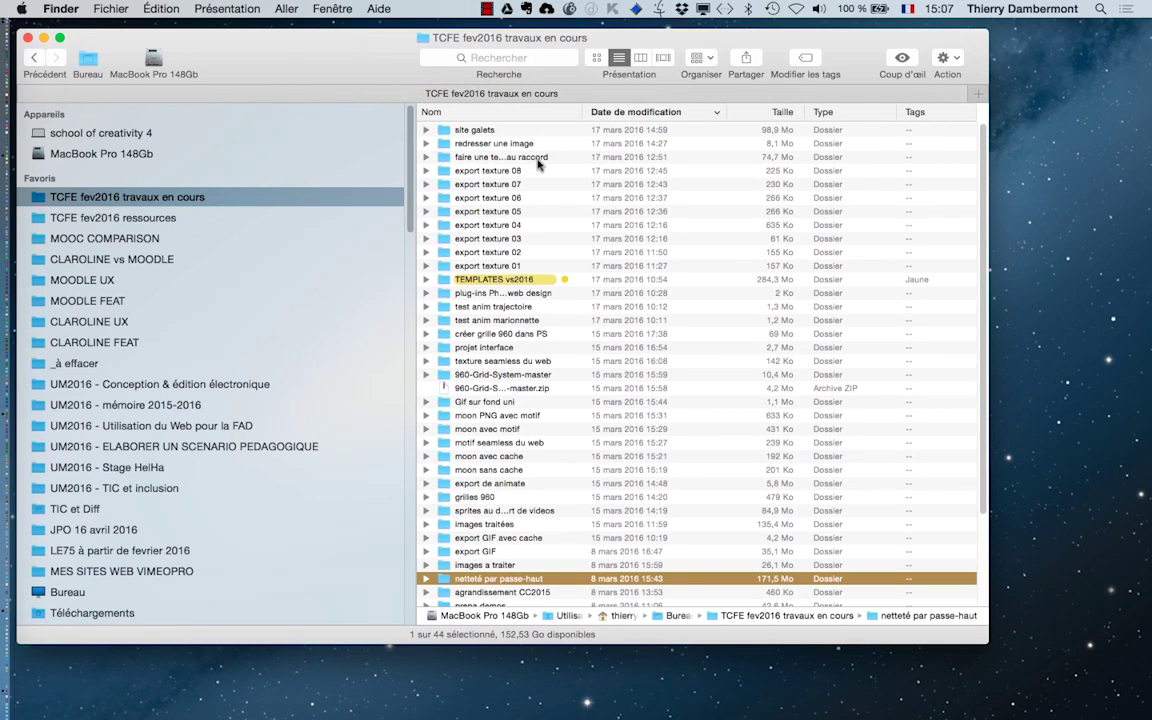
Open the Adobe folder inside Bibliothèque > Application Support on the MacBook Pro 148Gb disk.
click(118, 154)
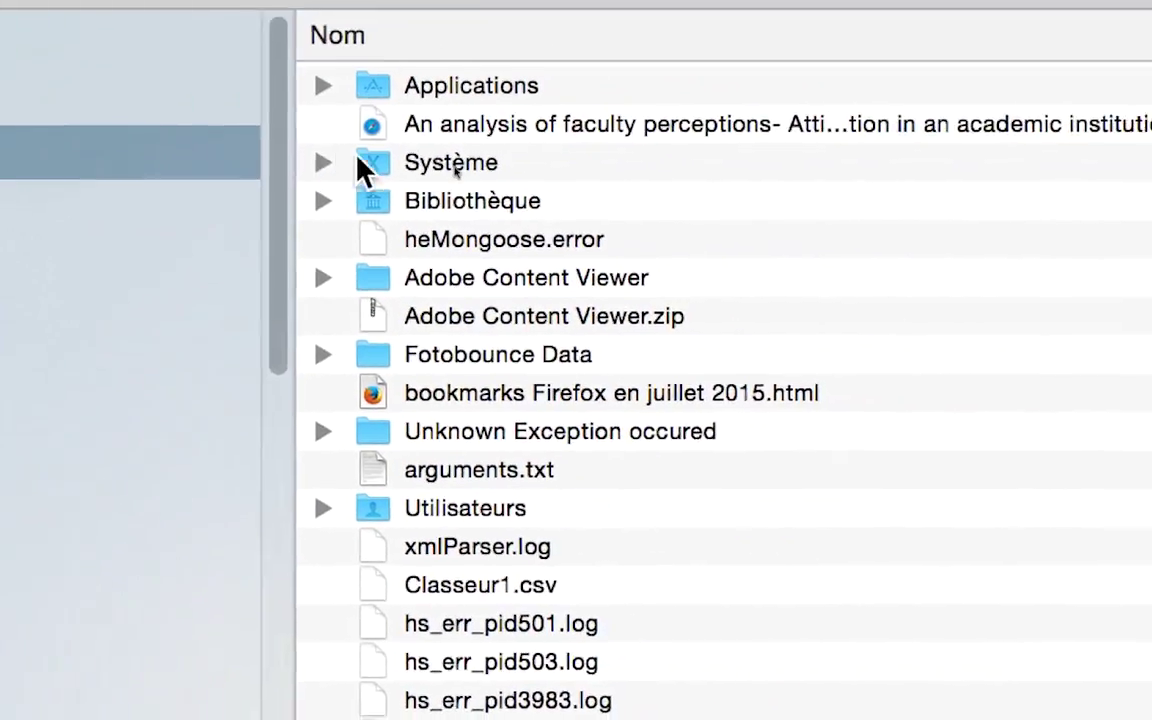
click(1125, 192)
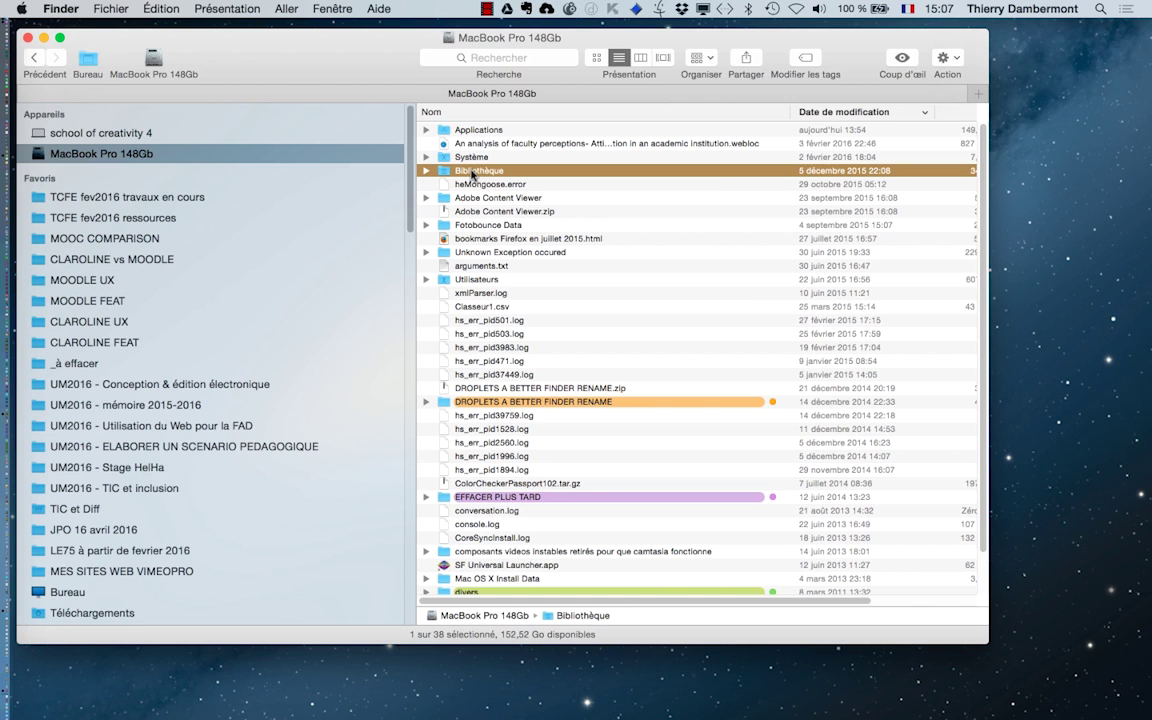
double_click(472, 175)
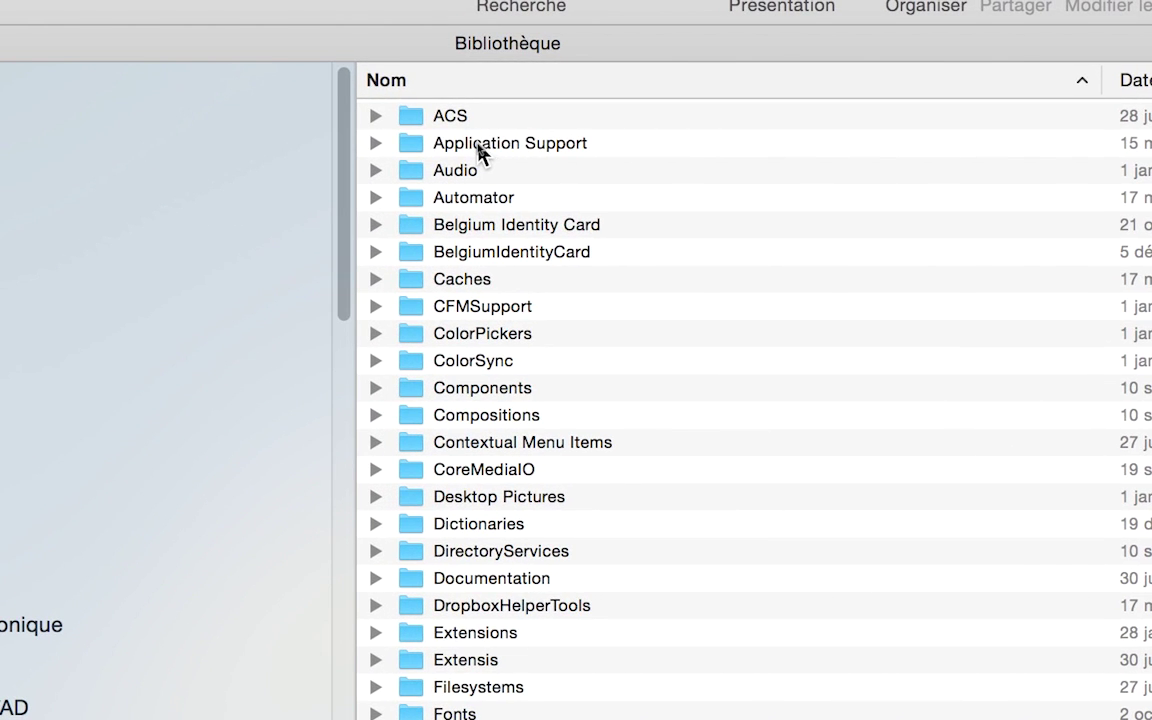
double_click(481, 145)
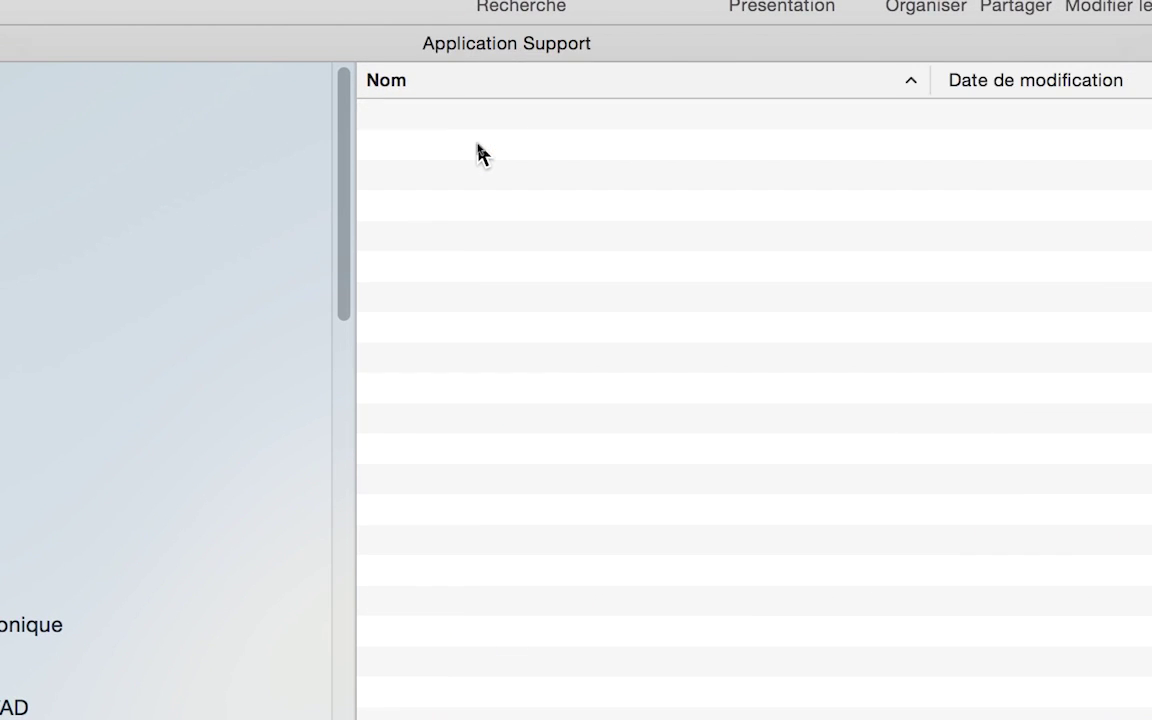
click(449, 178)
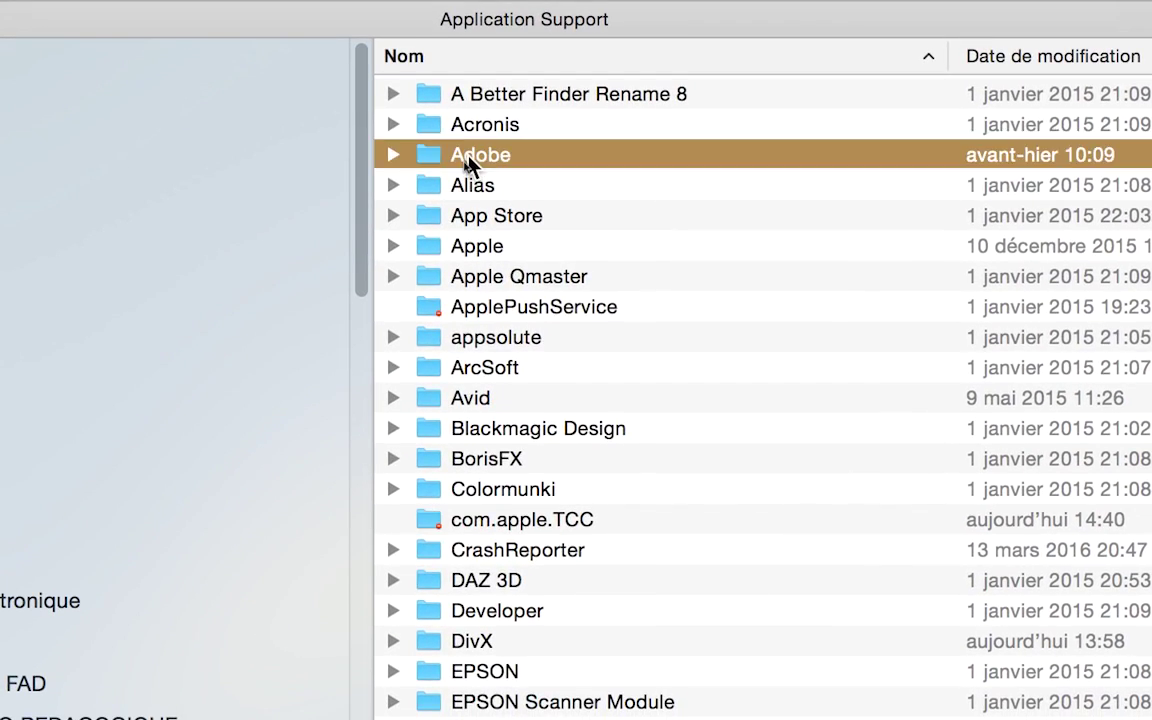
double_click(467, 158)
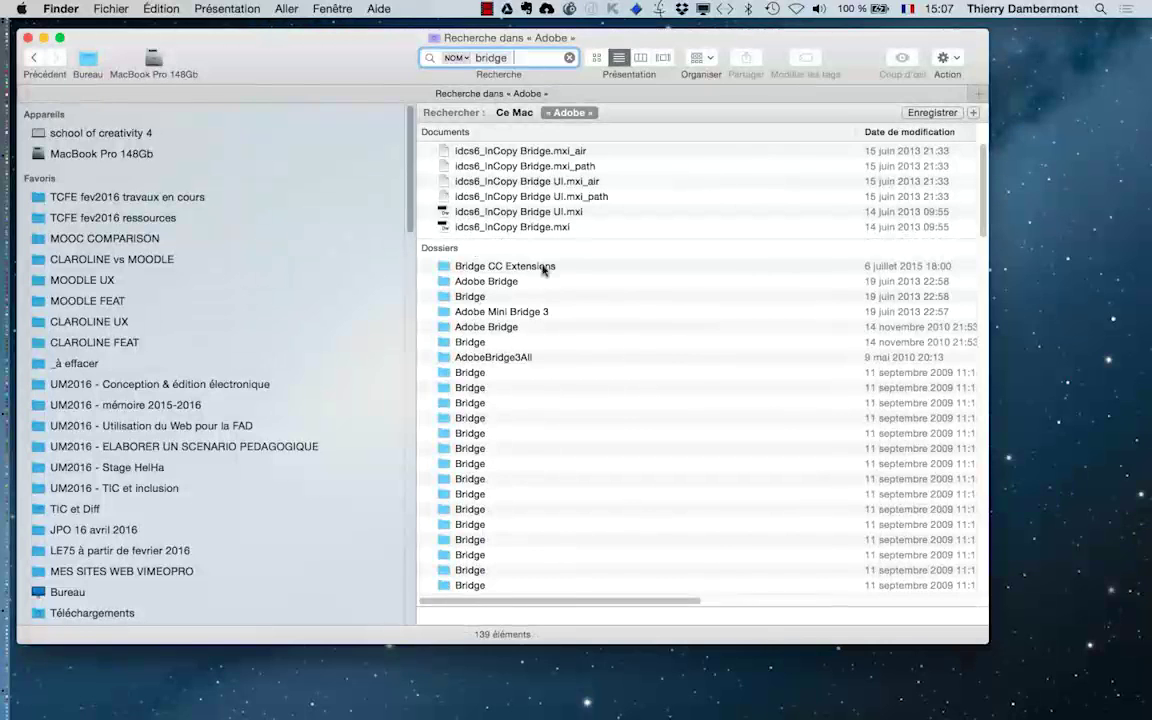
Search the Adobe folder for "bridge", open the Bridge CC Extensions folder and view its parent folder path.
click(544, 269)
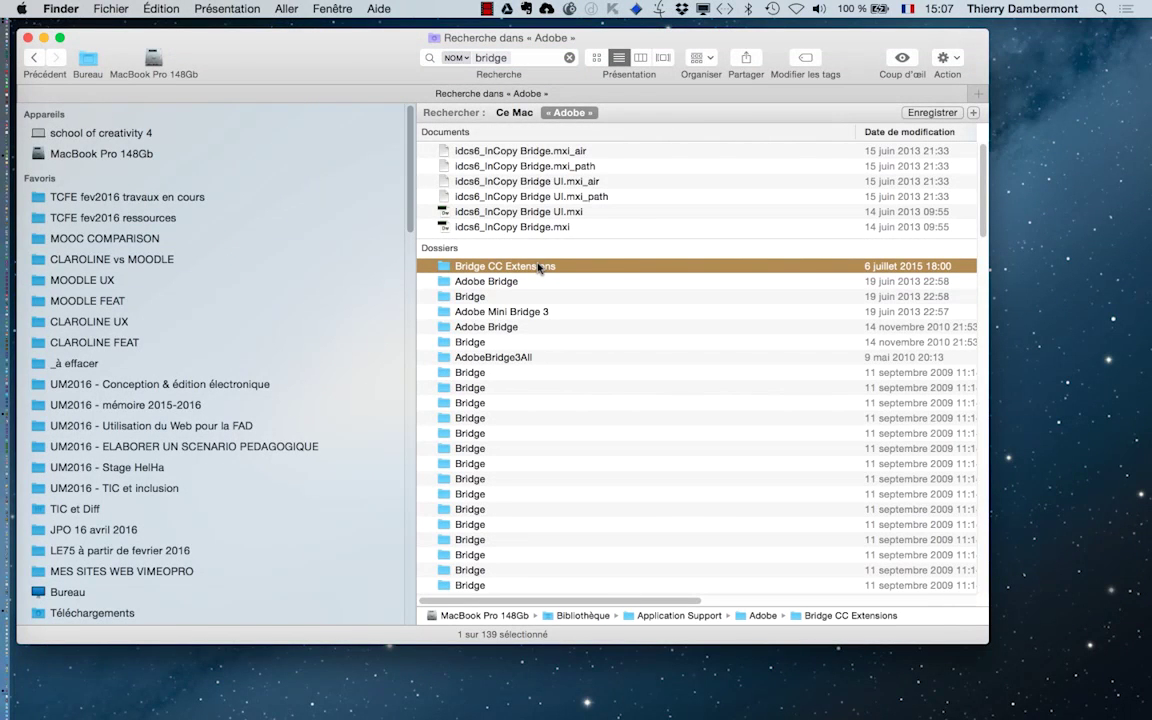
key(alt)
double_click(582, 270)
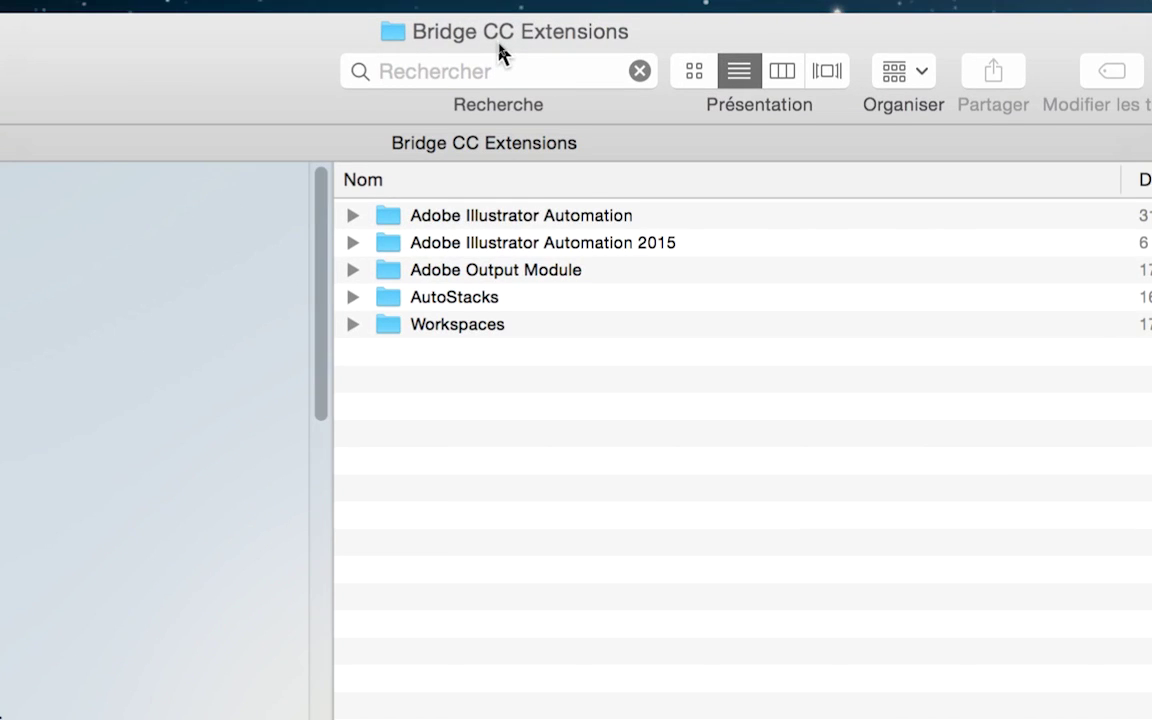
super+click(496, 39)
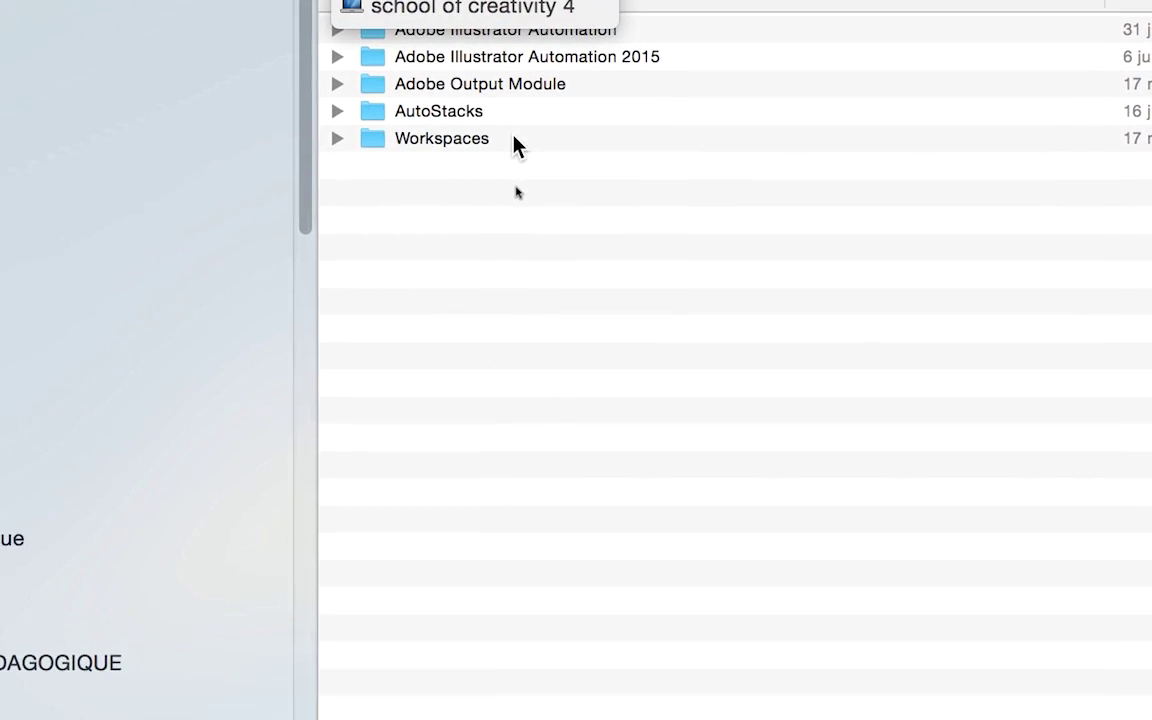
click(520, 338)
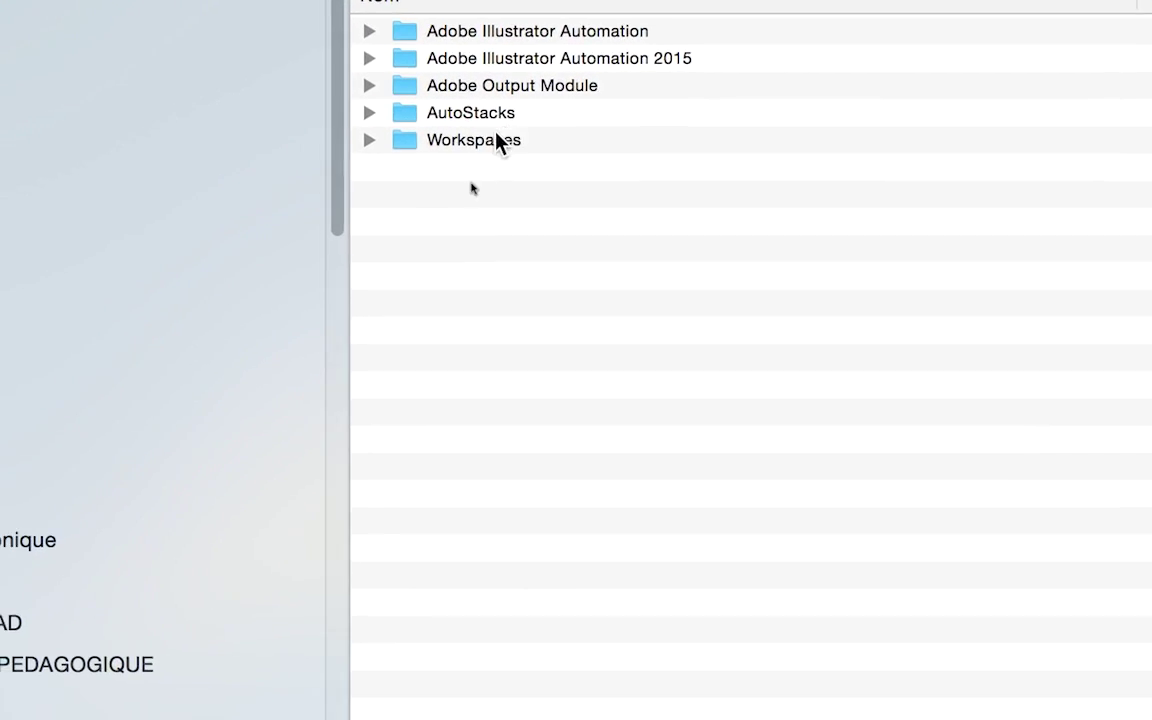
Expand the Workspaces folder to inspect AdobeOutputModule.workspace, and collapse it again.
click(338, 167)
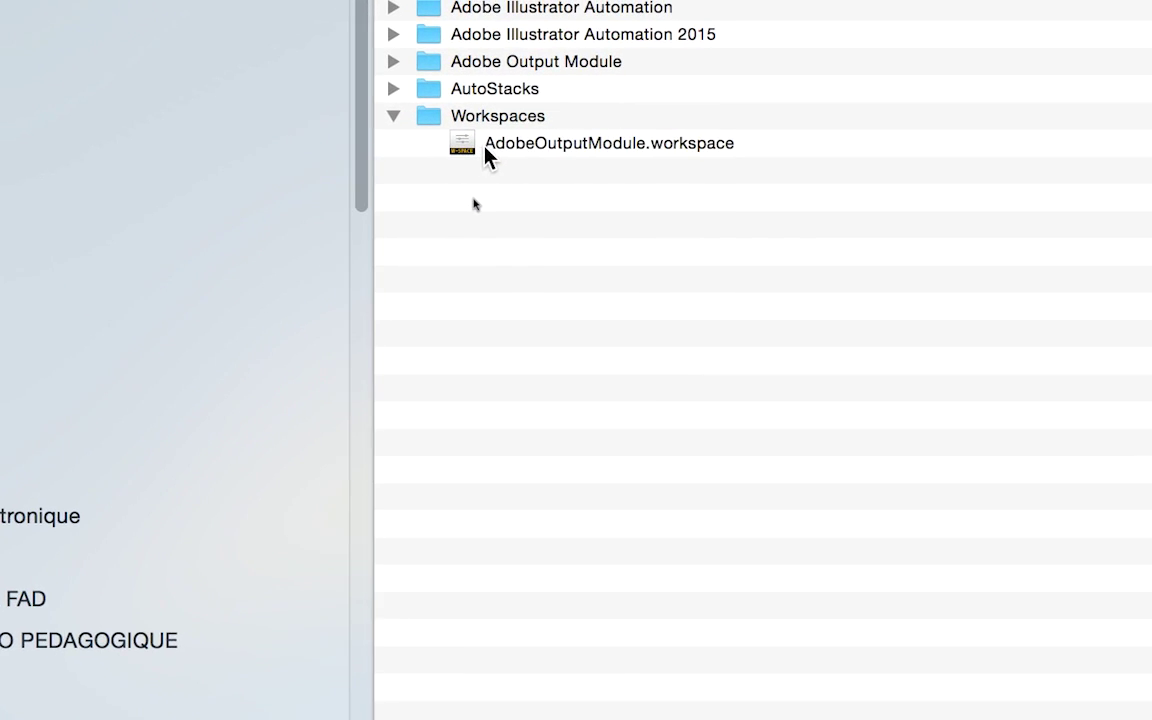
click(565, 161)
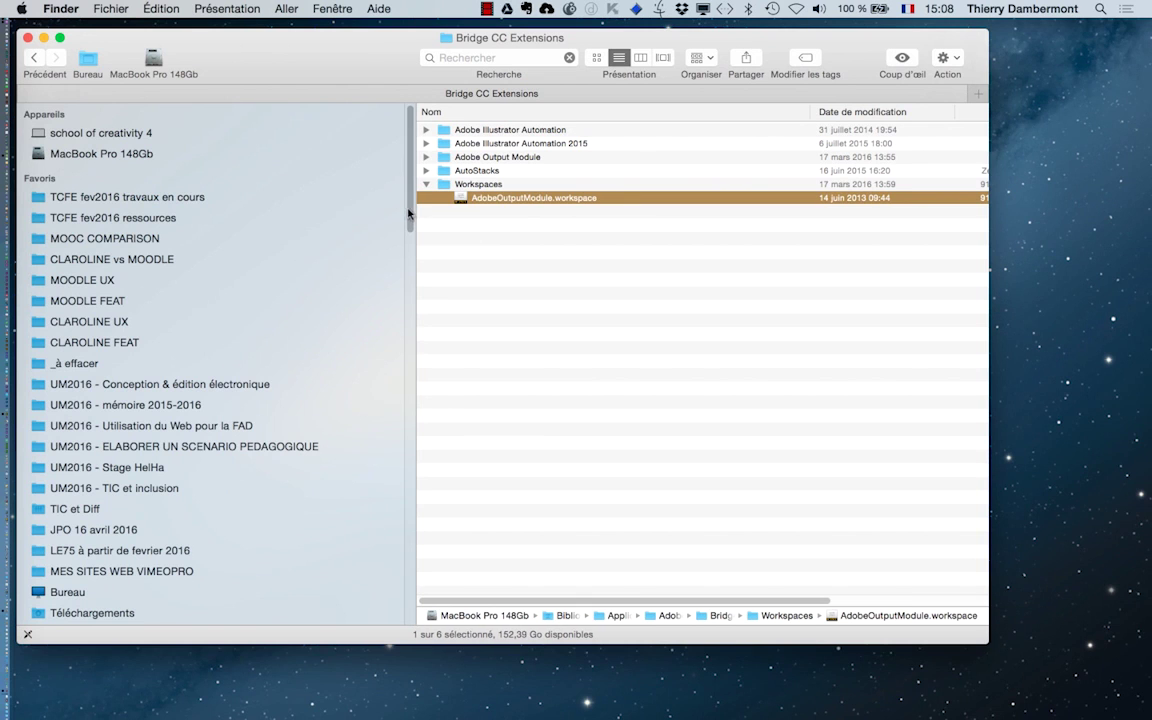
click(425, 186)
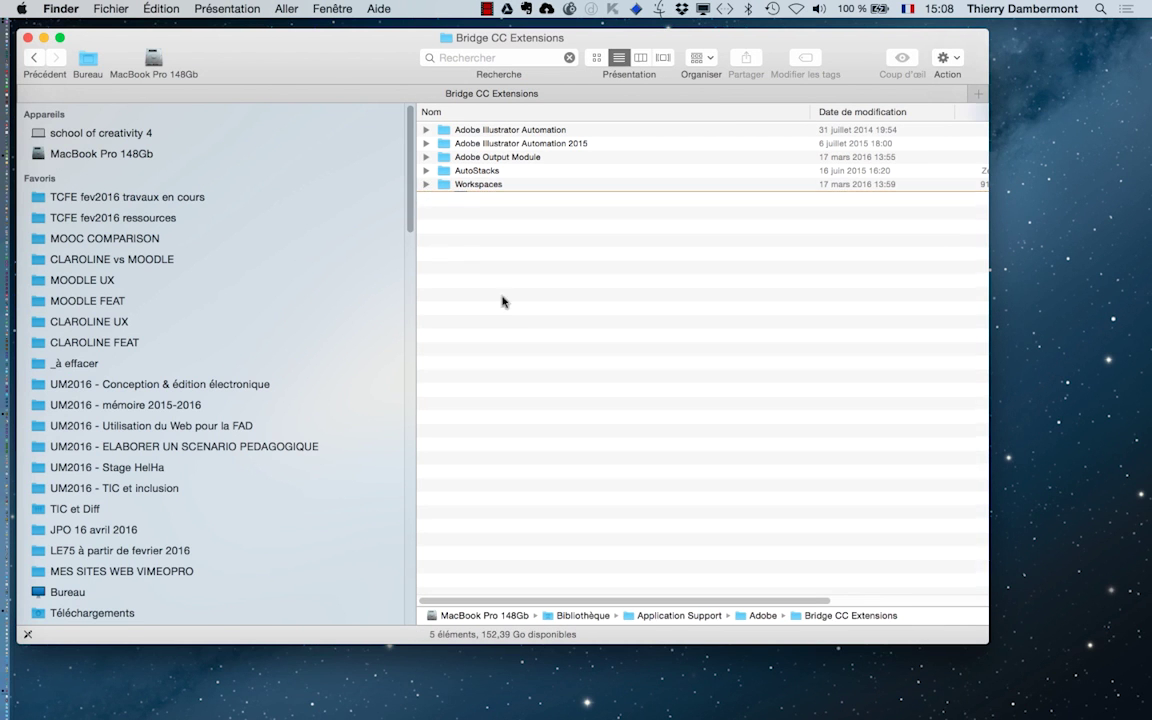
Close the Finder window, return to Bridge and select all the filtered images as the gallery's content.
click(29, 37)
key(super+Tab)
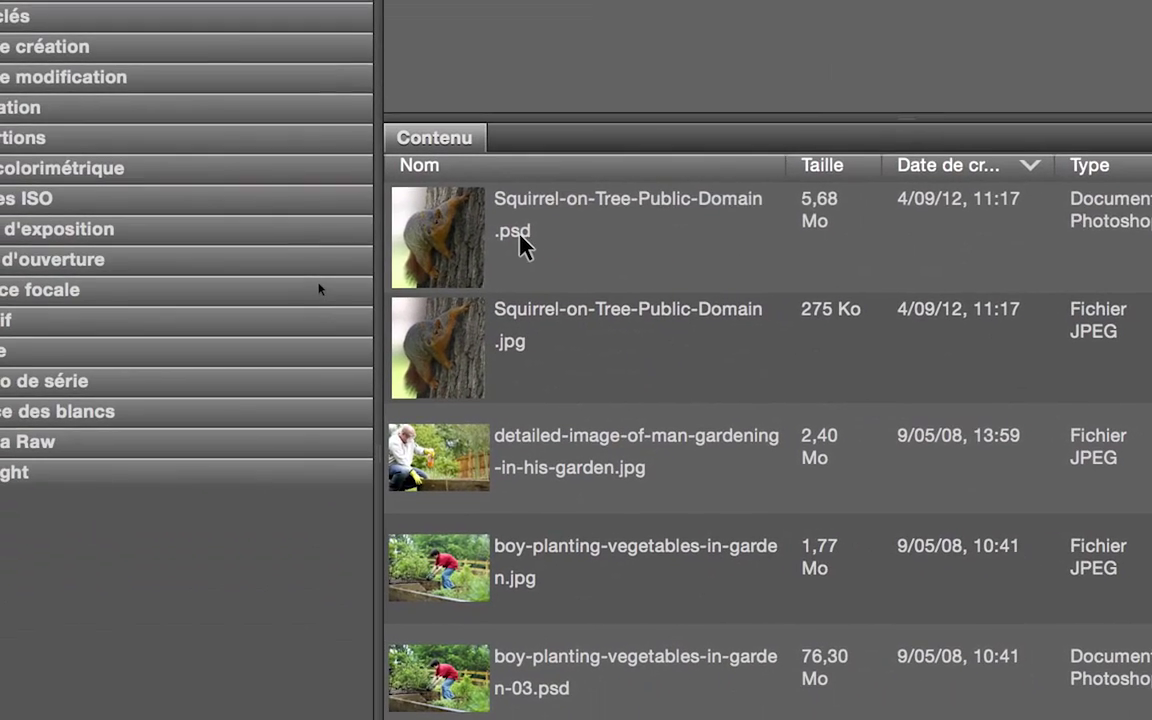
click(522, 235)
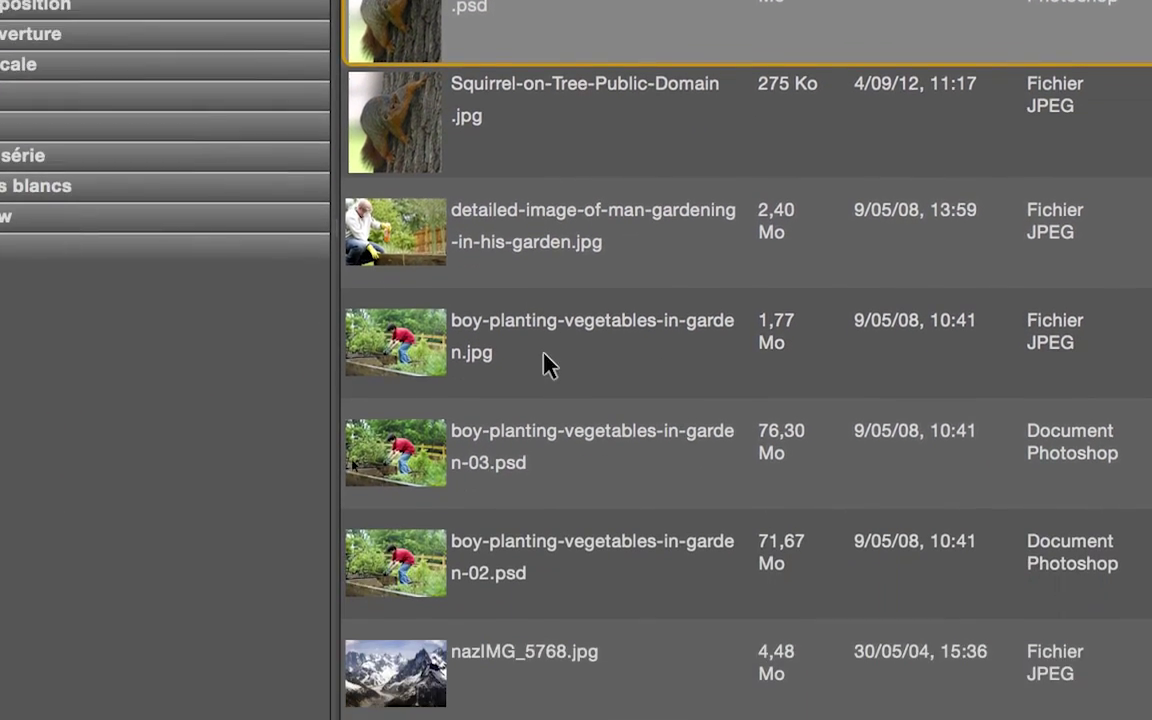
key(super+a)
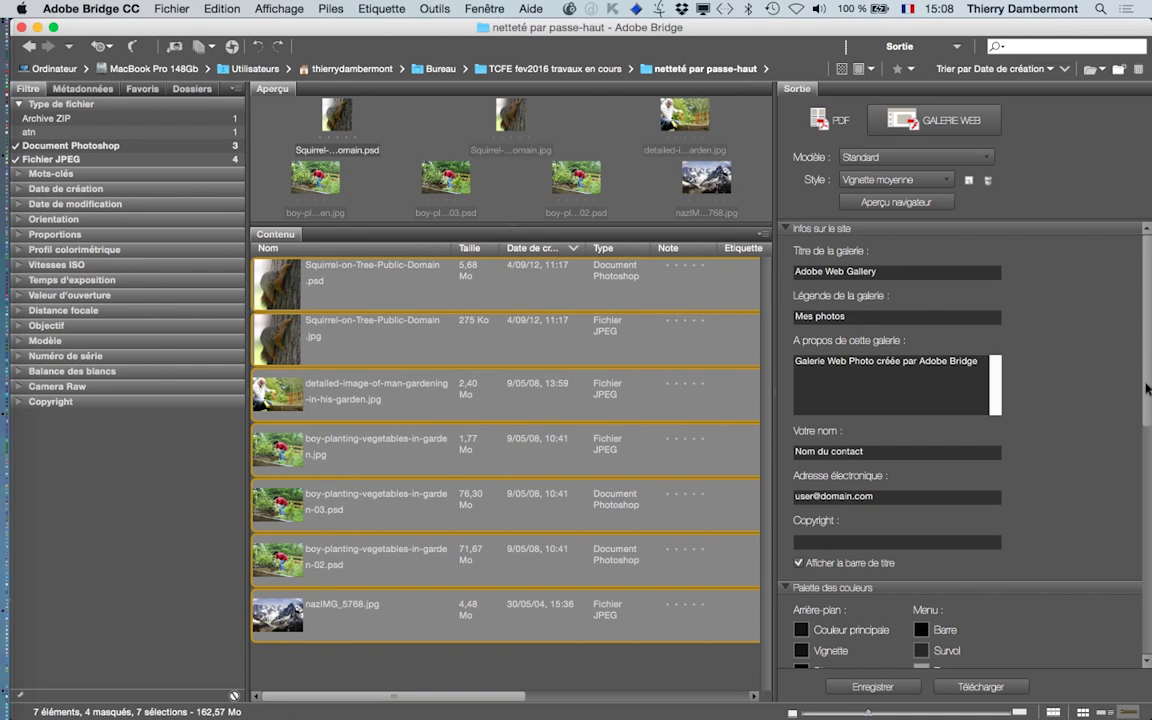
mouse_move(1147, 388)
mouse_down()
mouse_move(1149, 635)
mouse_move(1143, 368)
mouse_up()
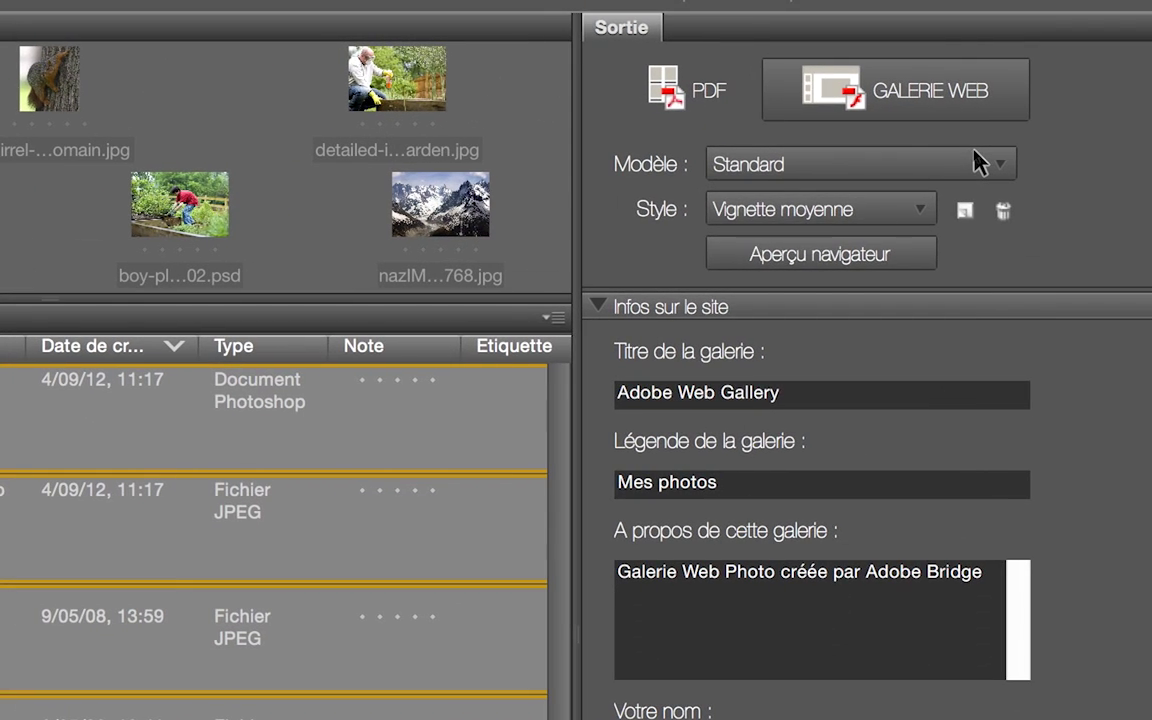
Look through the available web gallery templates and styles, keeping the Standard template with the Vignette moyenne style.
click(980, 163)
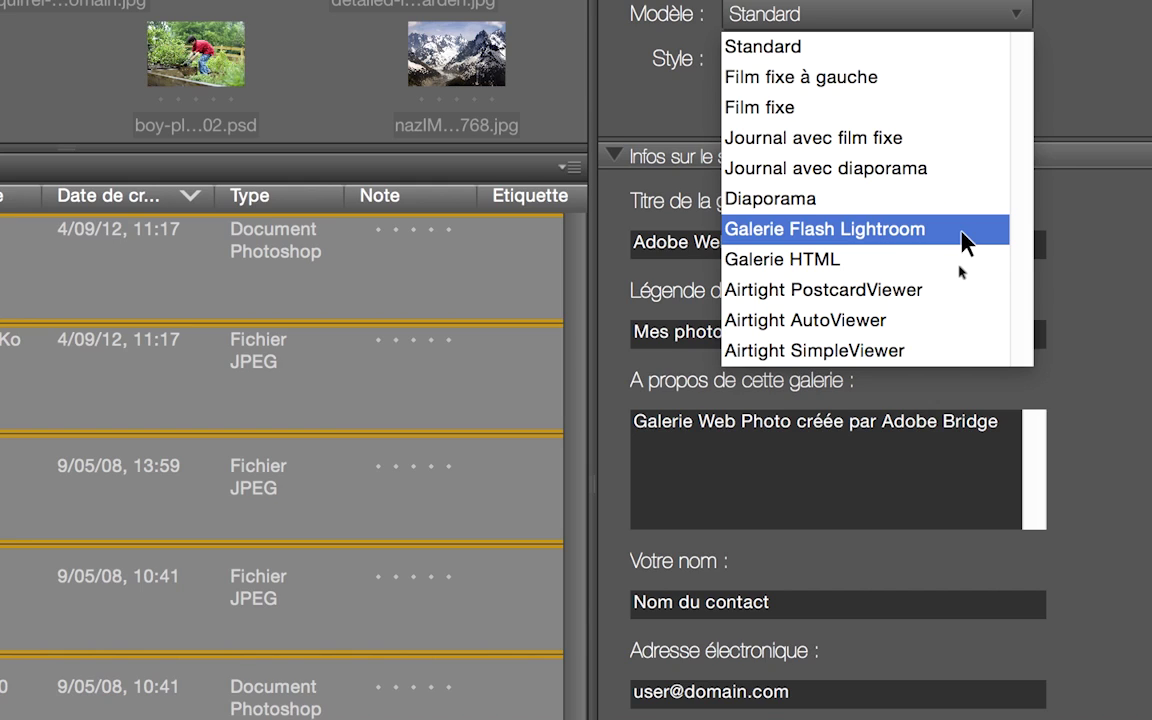
key(Escape)
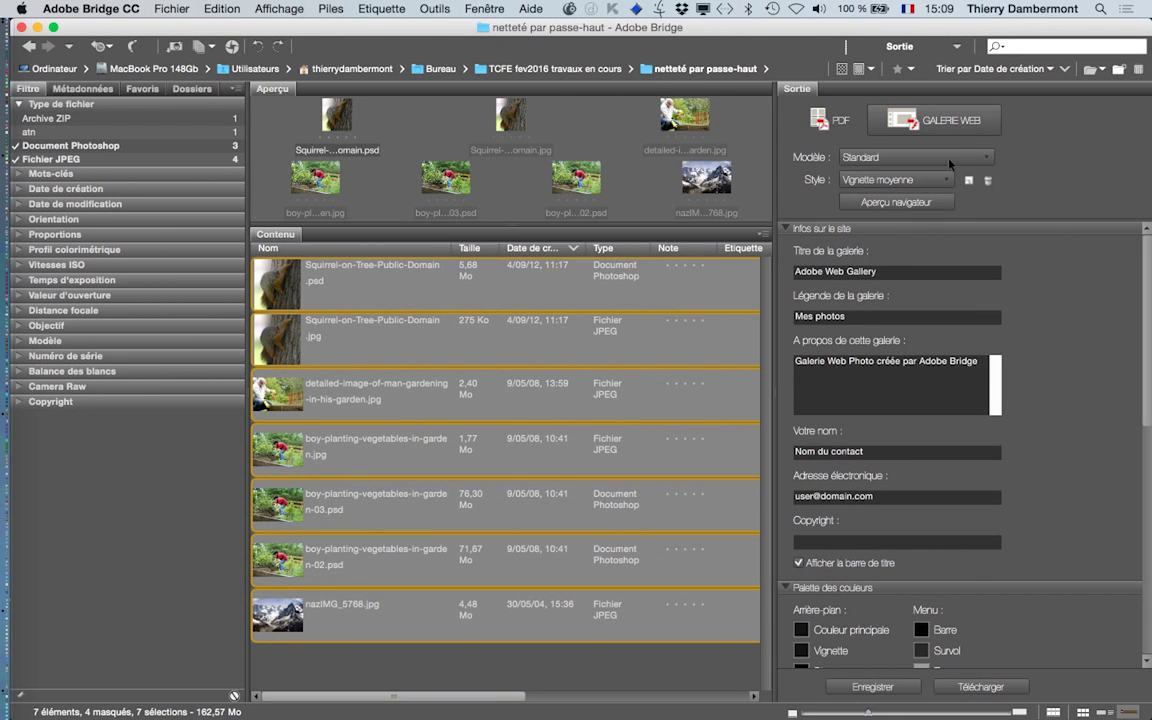
click(952, 157)
click(945, 179)
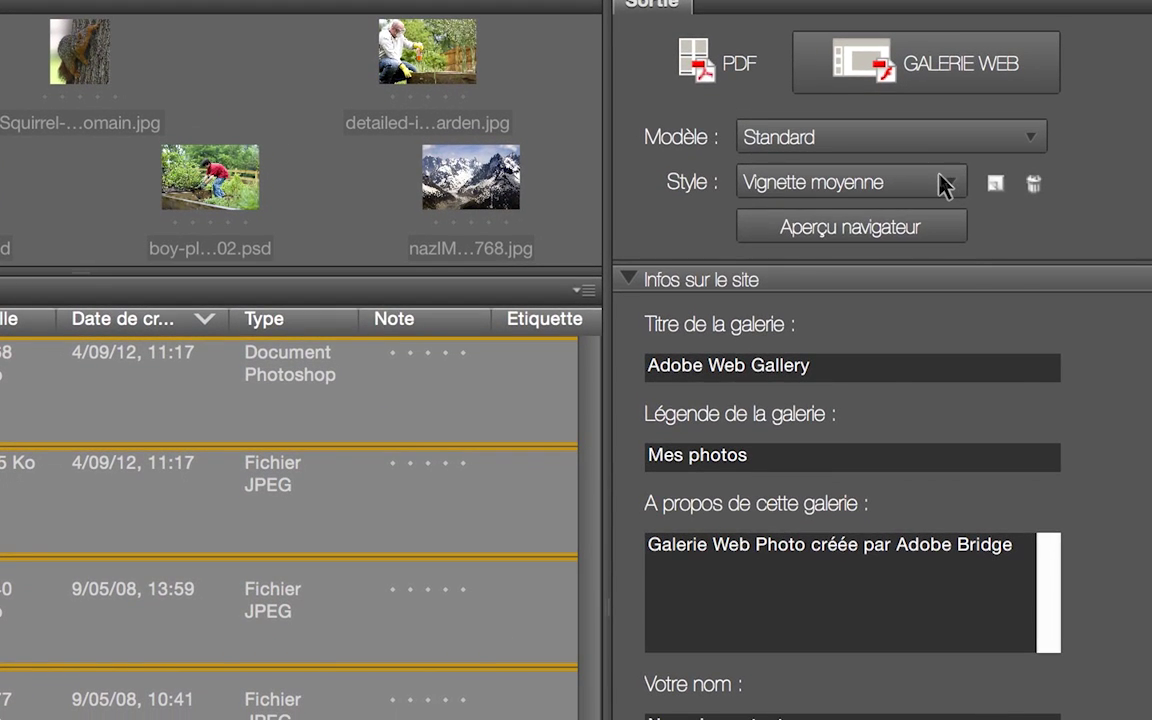
click(944, 188)
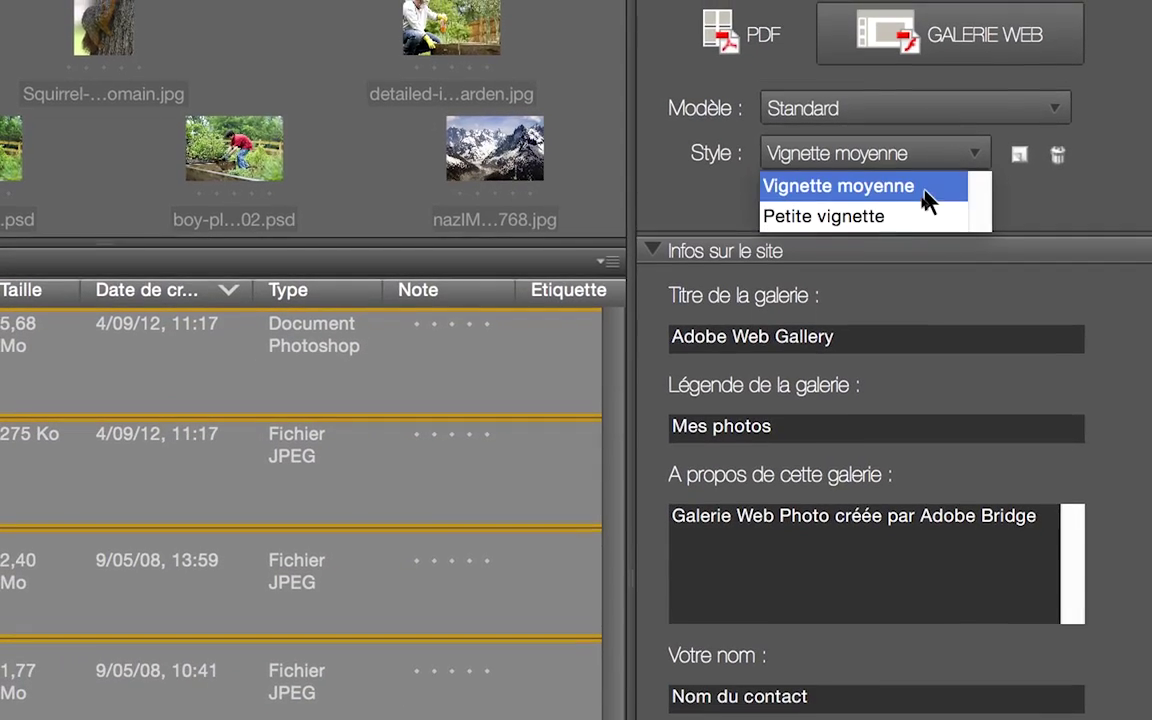
click(926, 188)
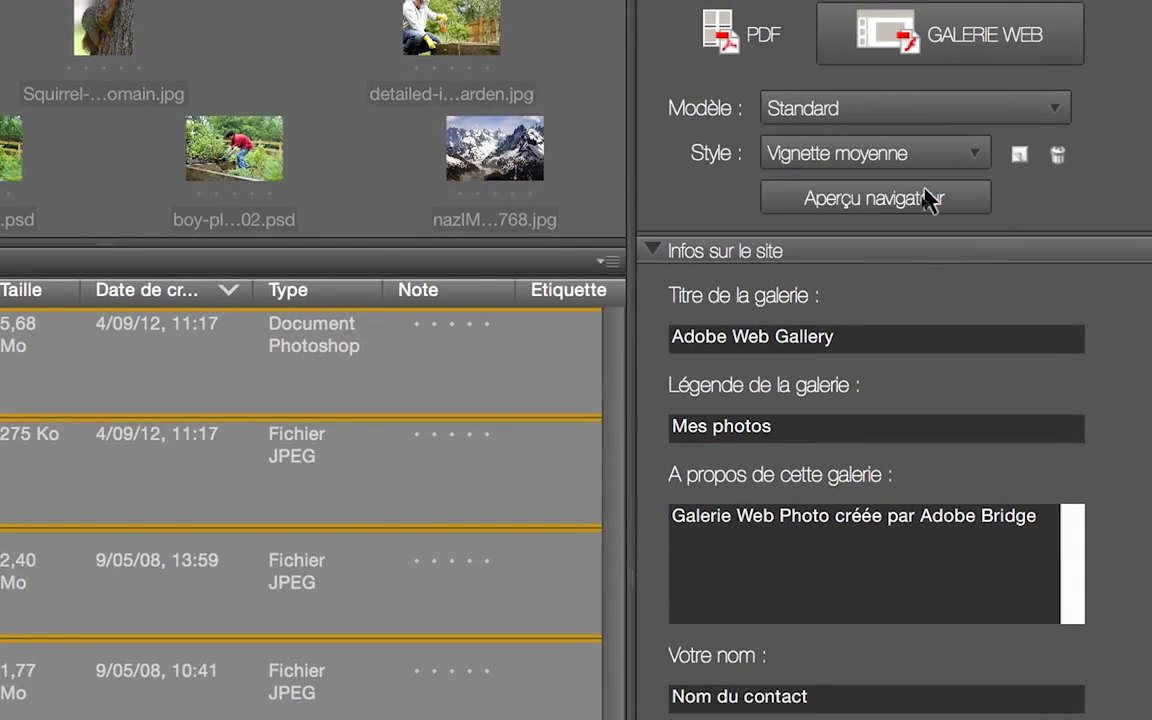
Try to preview the Standard web gallery of the selected images in the browser.
click(884, 205)
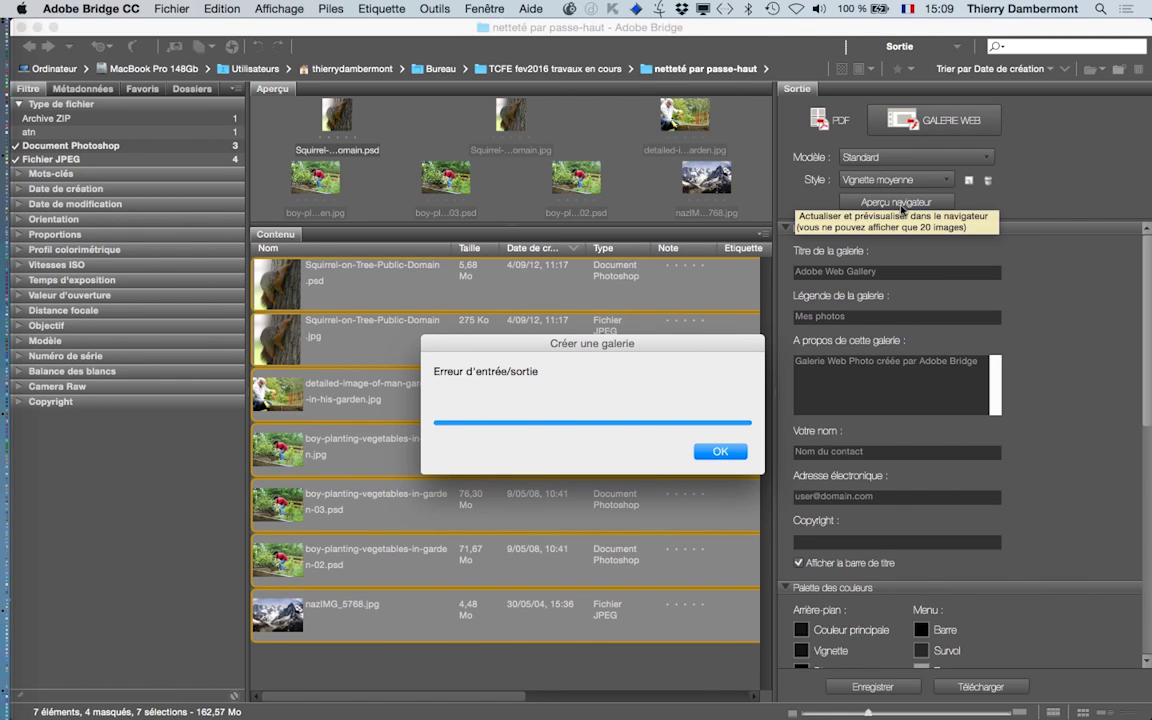
key(Return)
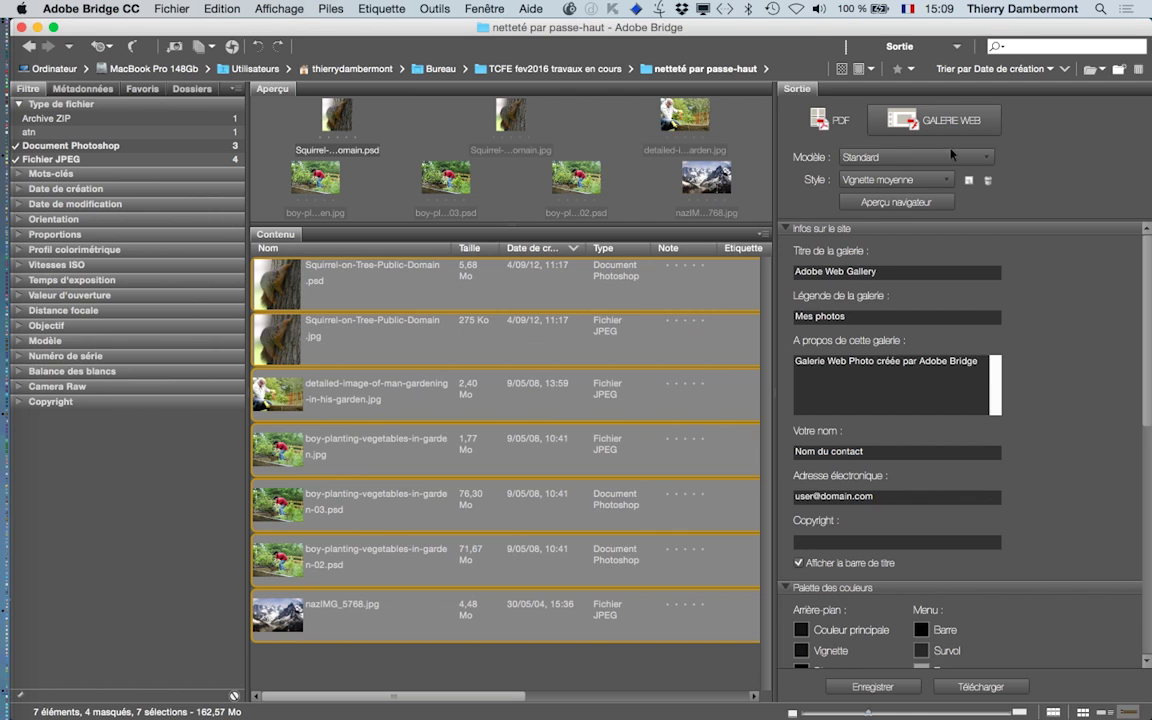
click(904, 203)
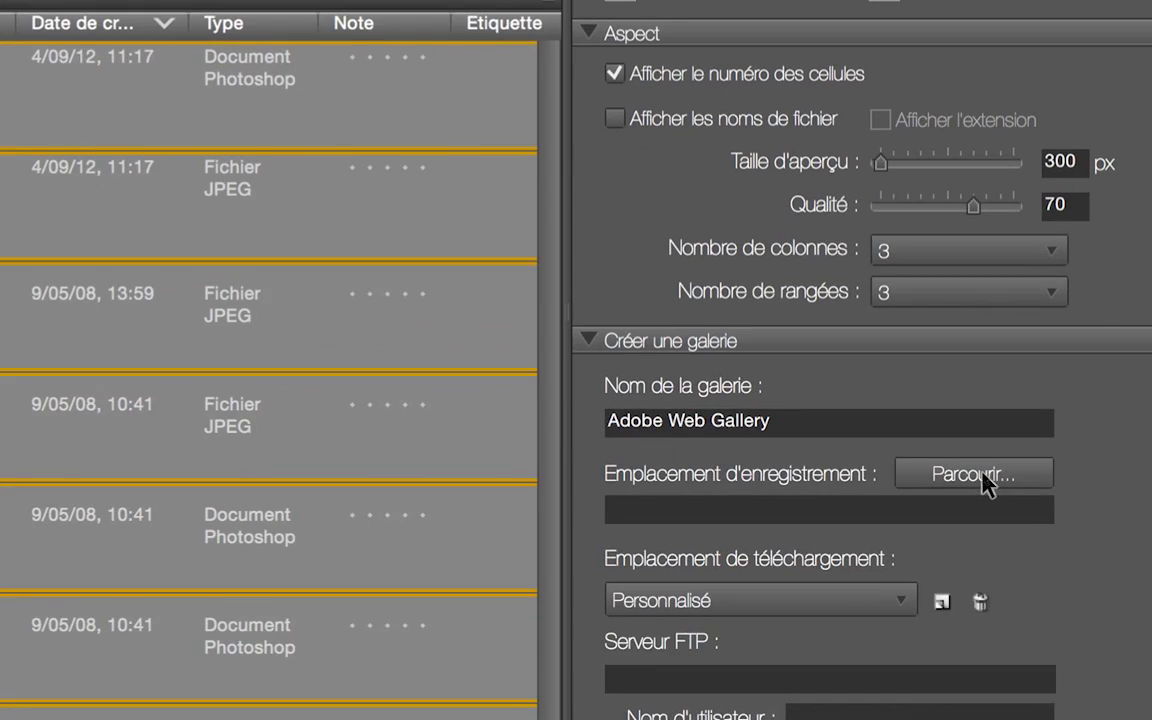
Create a folder named "galerie web" inside TCFE fev2016 travaux en cours and set it as the gallery's save location.
click(982, 480)
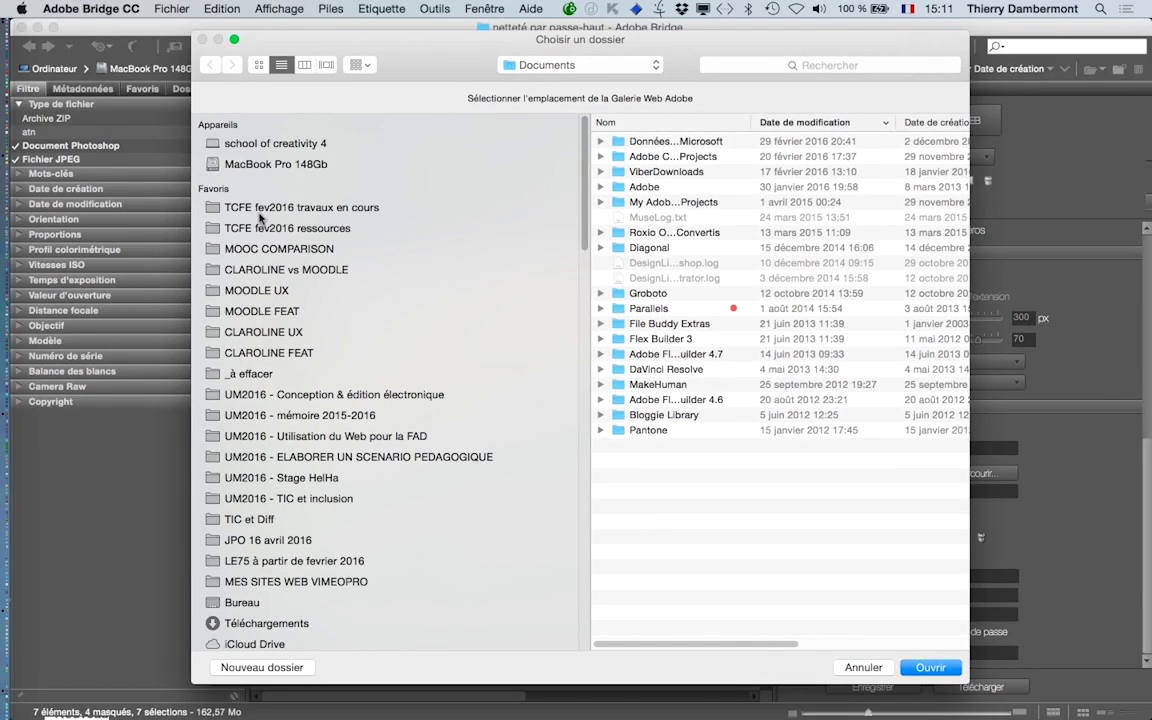
click(235, 206)
click(240, 666)
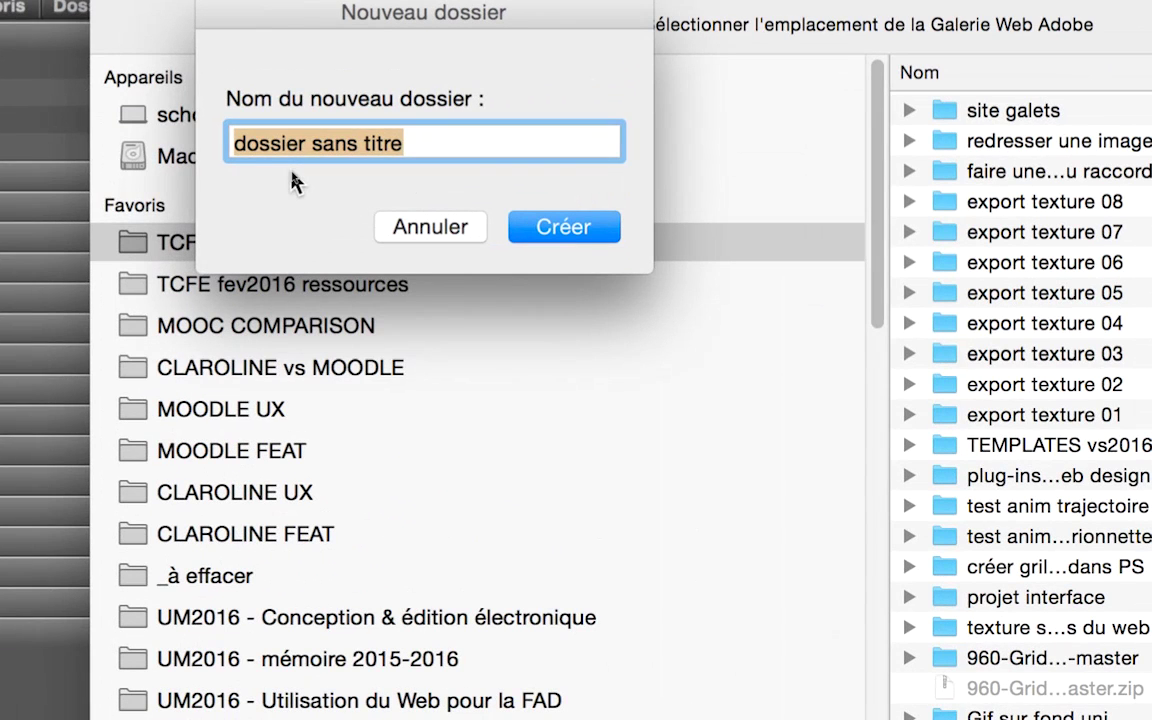
text(galerie web)
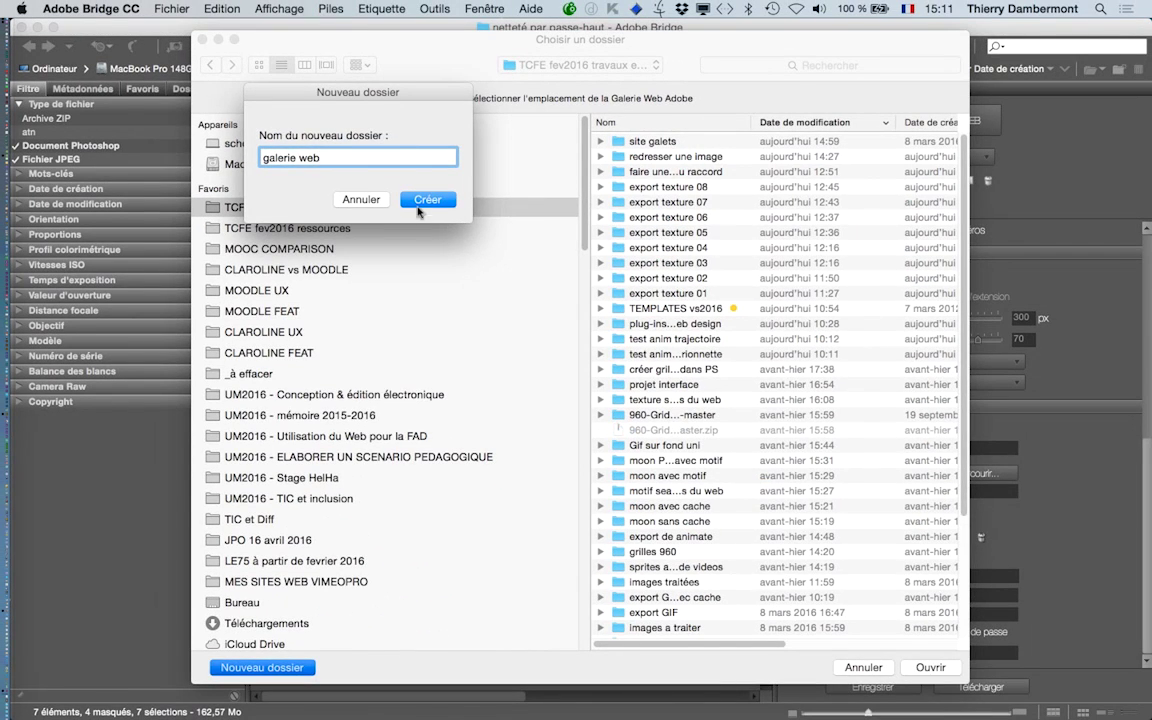
click(564, 226)
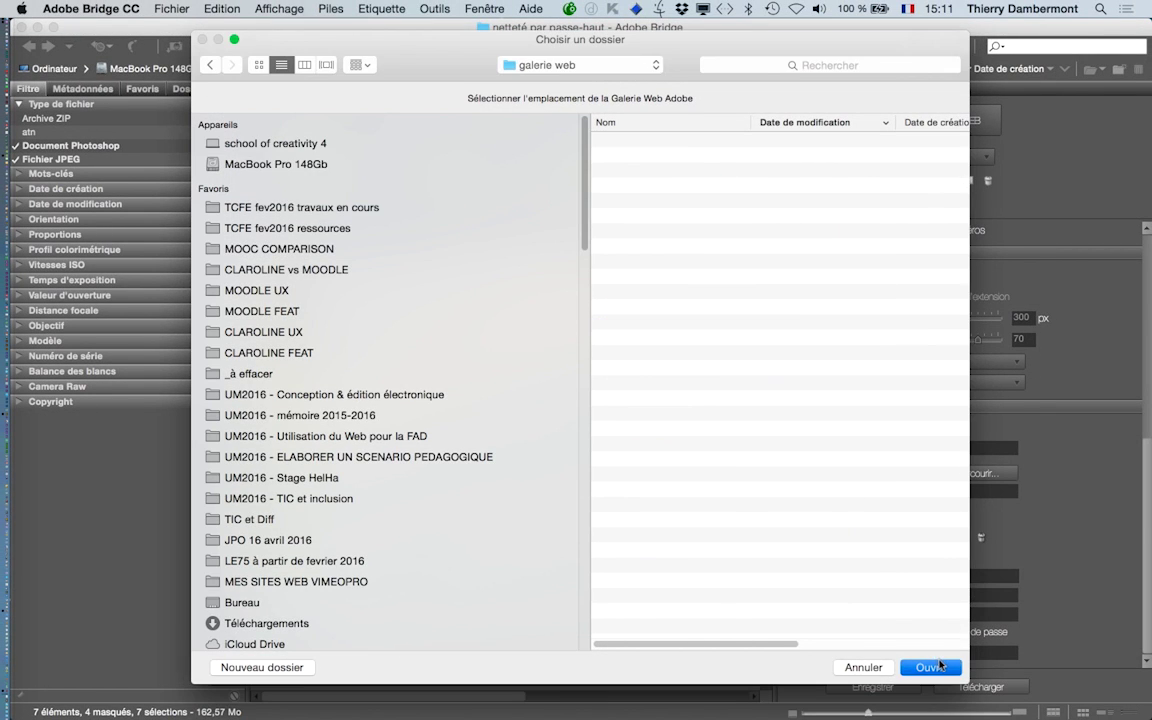
click(930, 667)
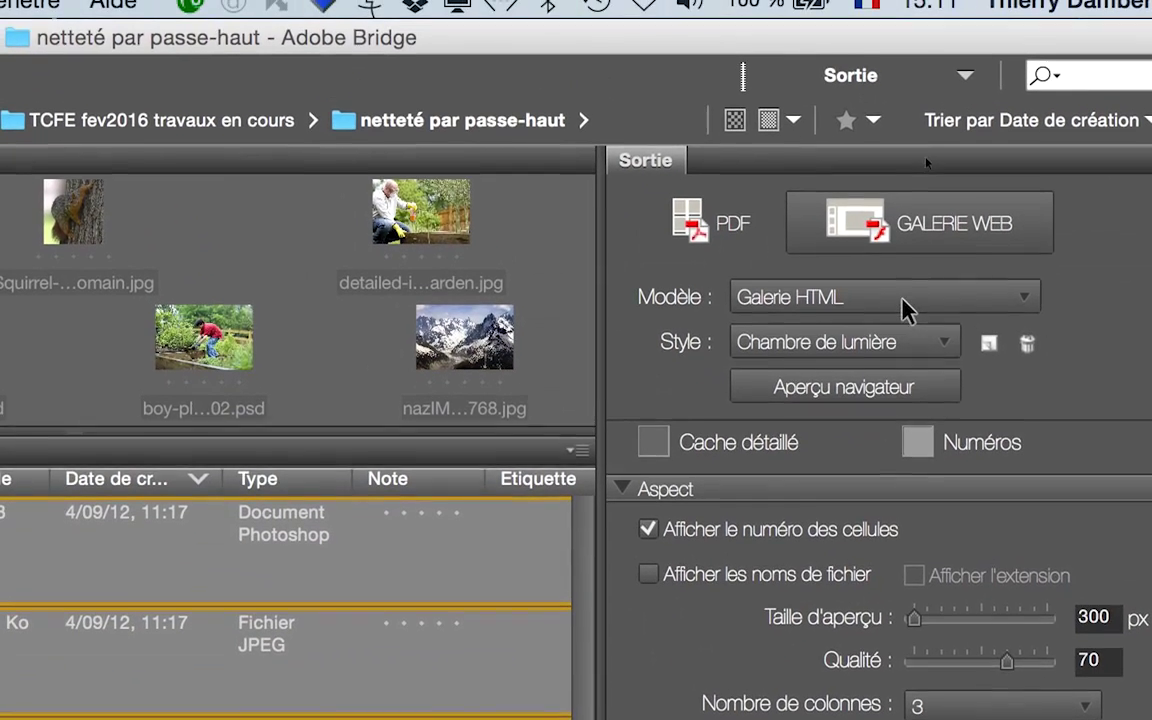
Review the template list, keep Galerie HTML, and try to save the web gallery to the chosen location.
click(824, 269)
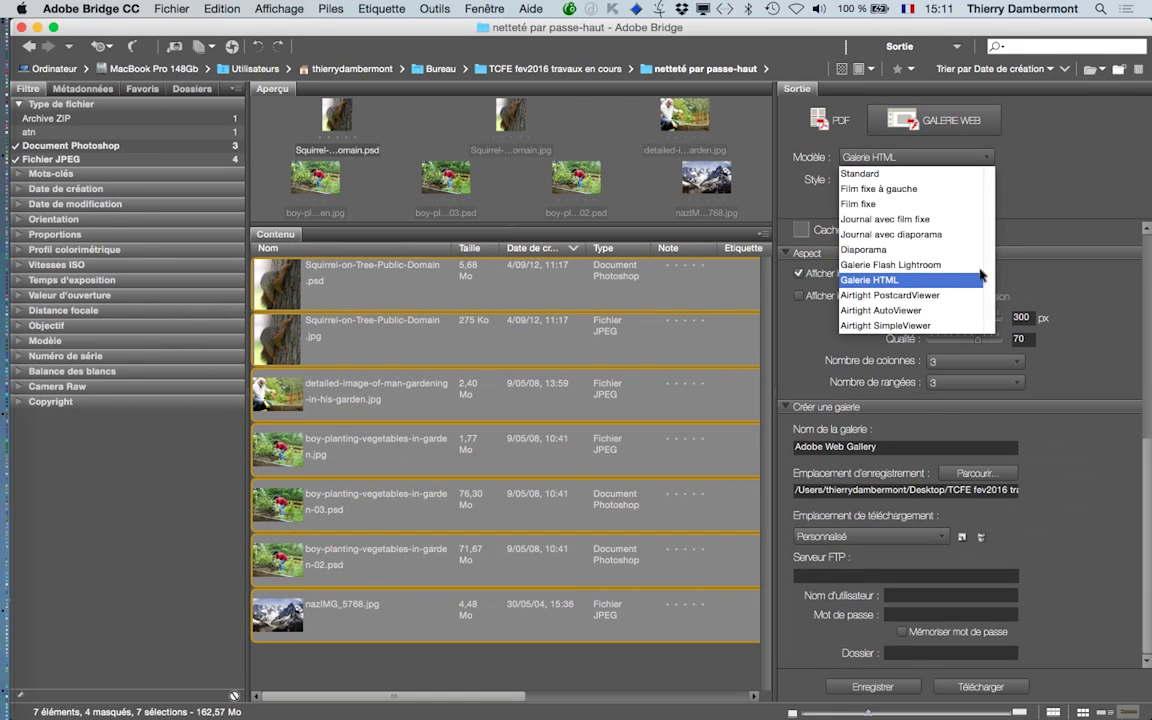
click(916, 390)
click(874, 687)
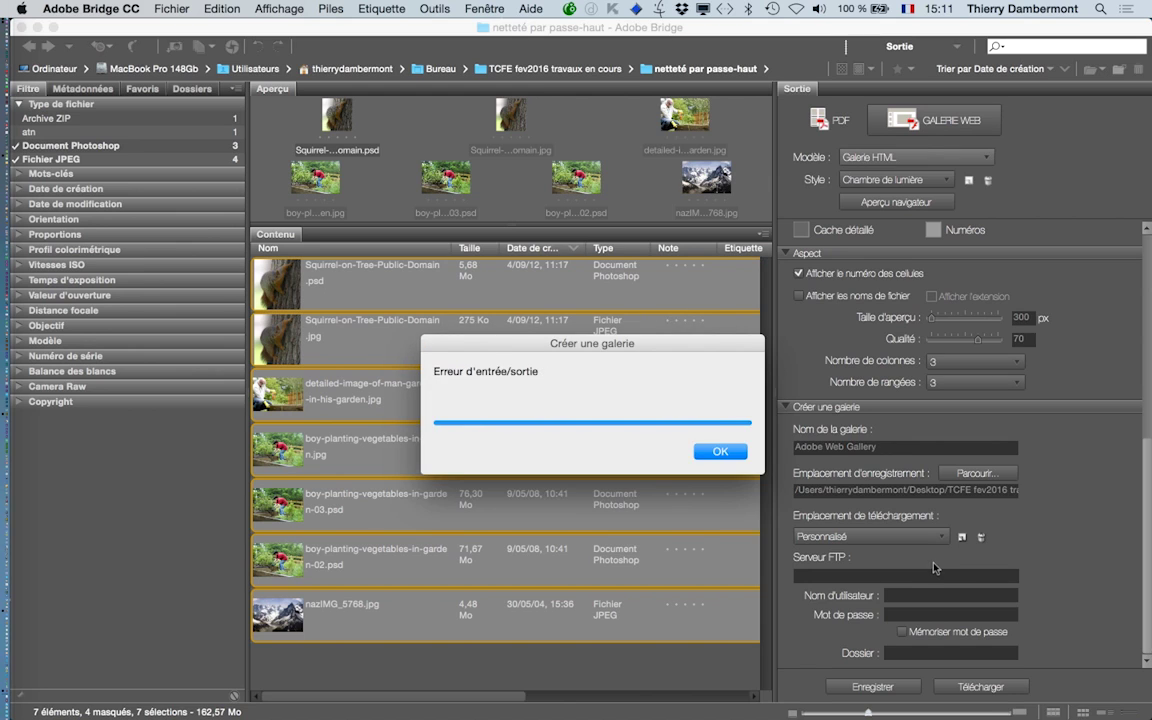
click(720, 451)
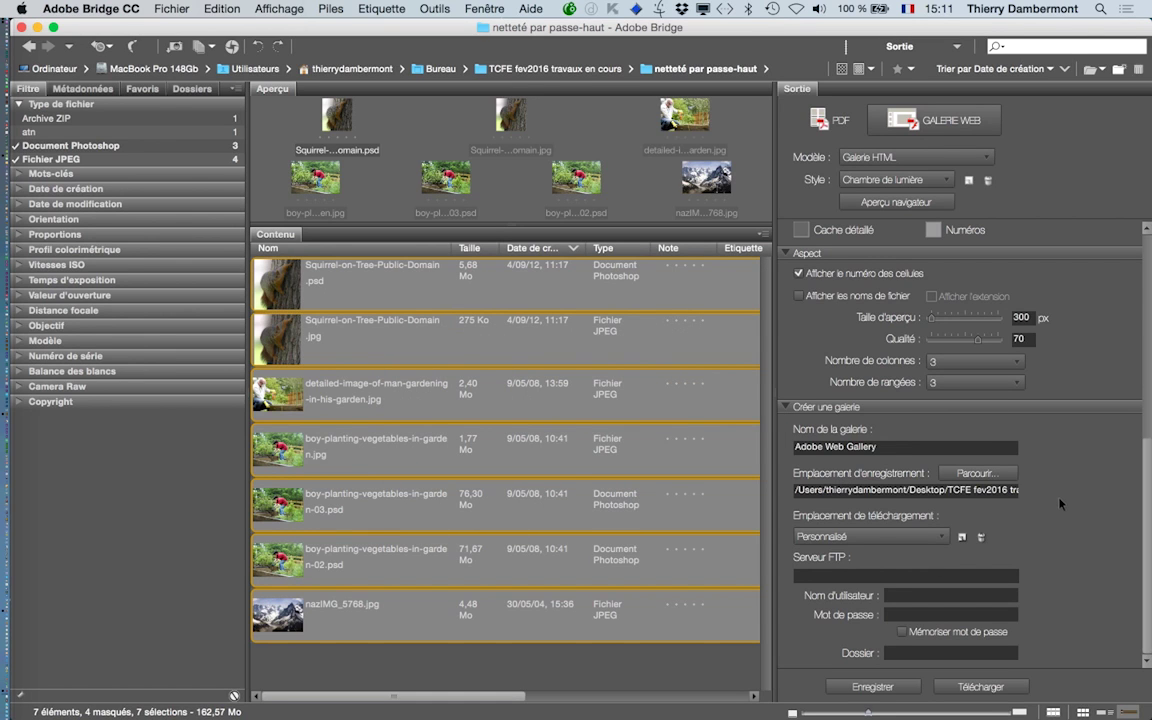